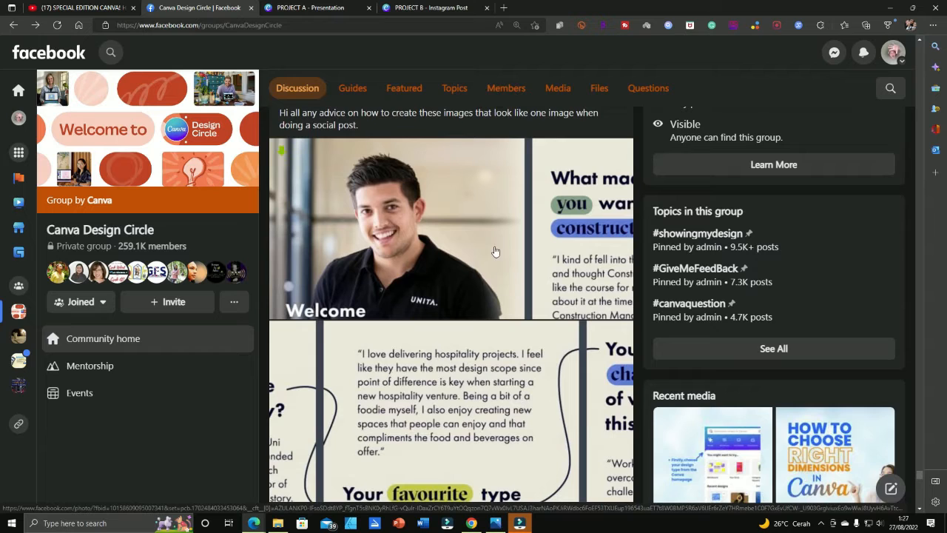
Read the Canva Design Circle post asking how to make images that look like one, including its pictures and comments
scroll(478, 257, up, 2)
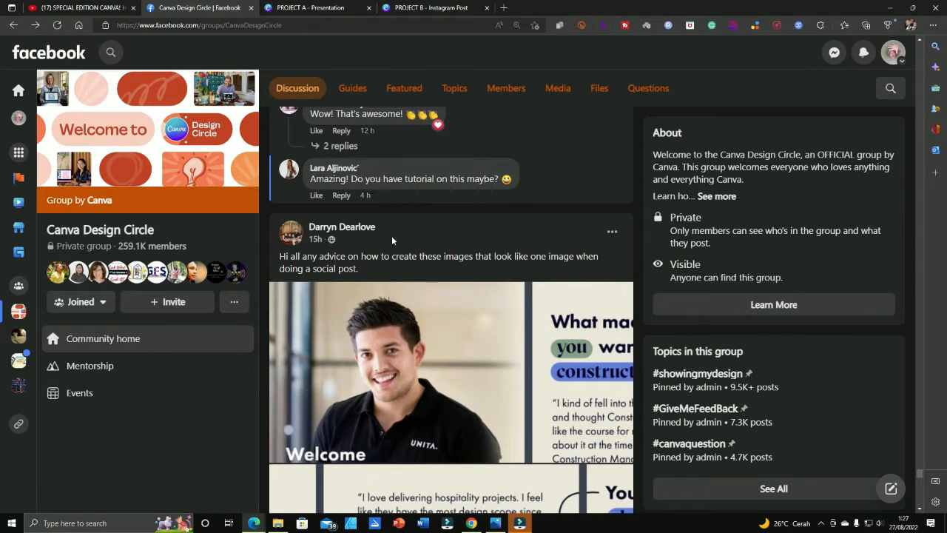
mouse_move(326, 234)
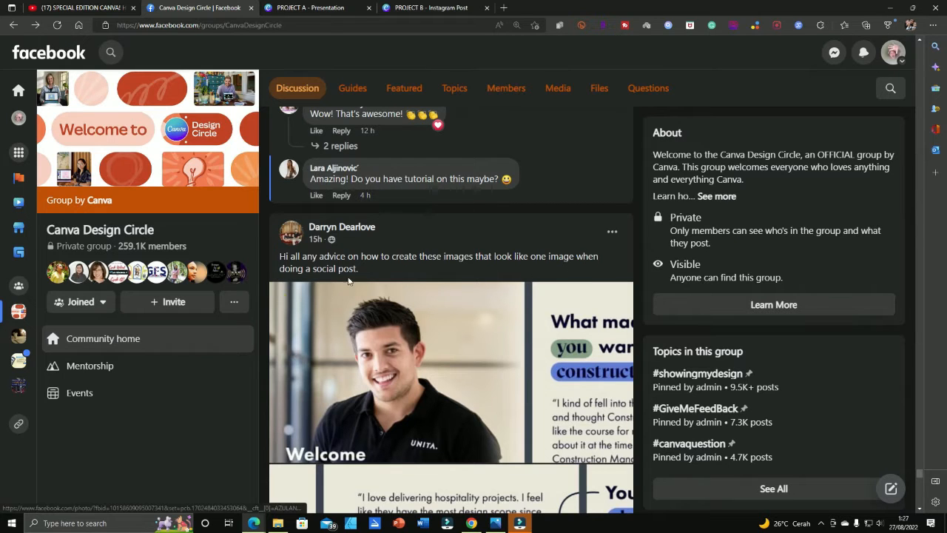
scroll(398, 290, down, 5)
scroll(398, 290, down, 3)
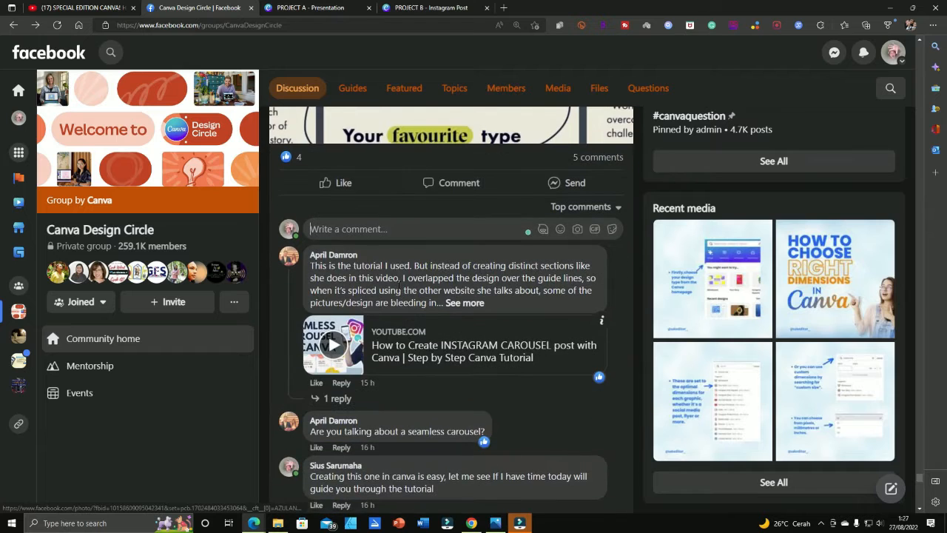
scroll(425, 295, down, 1)
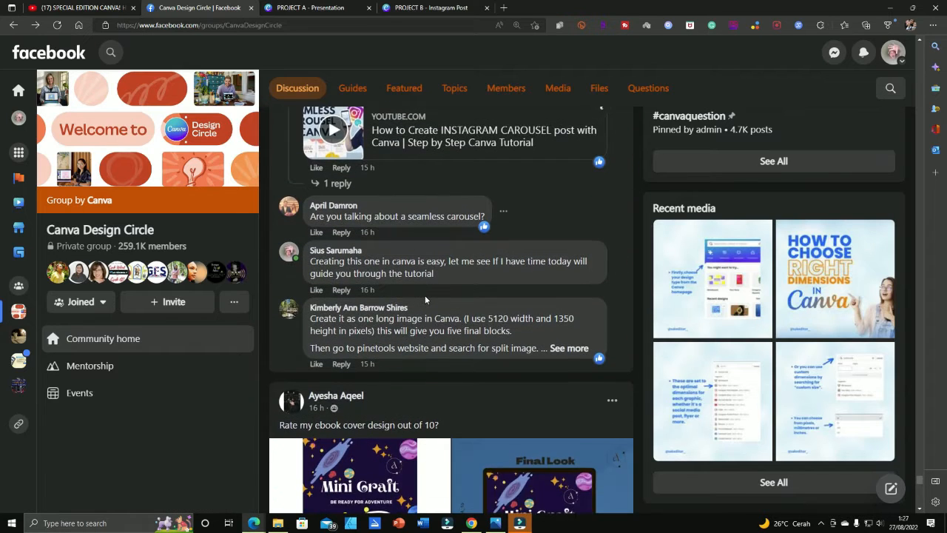
scroll(425, 295, up, 1)
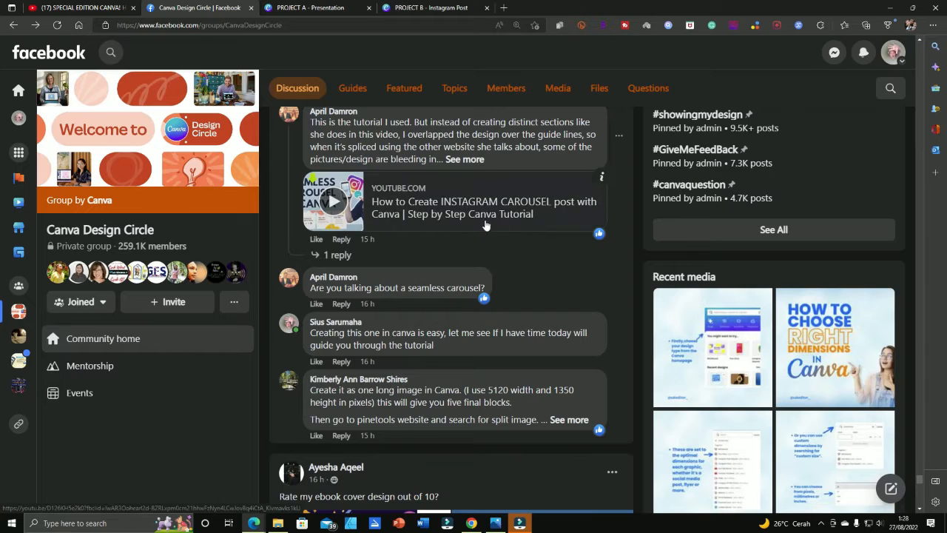
scroll(488, 232, up, 1)
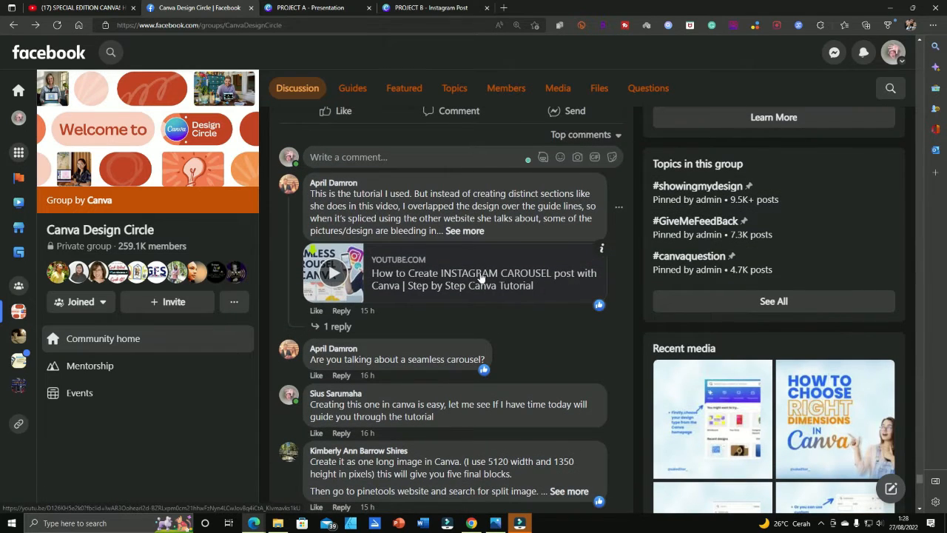
scroll(479, 275, up, 2)
scroll(479, 276, up, 5)
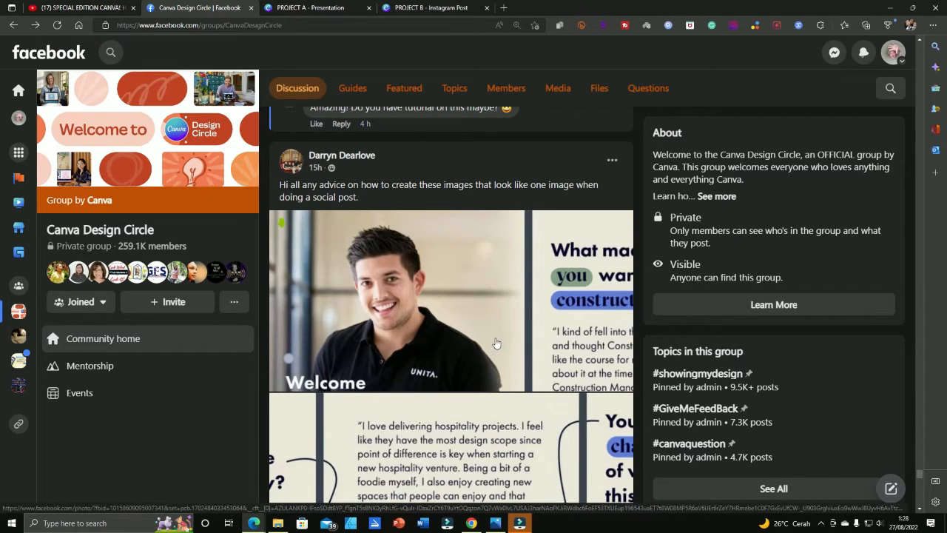
scroll(502, 337, down, 5)
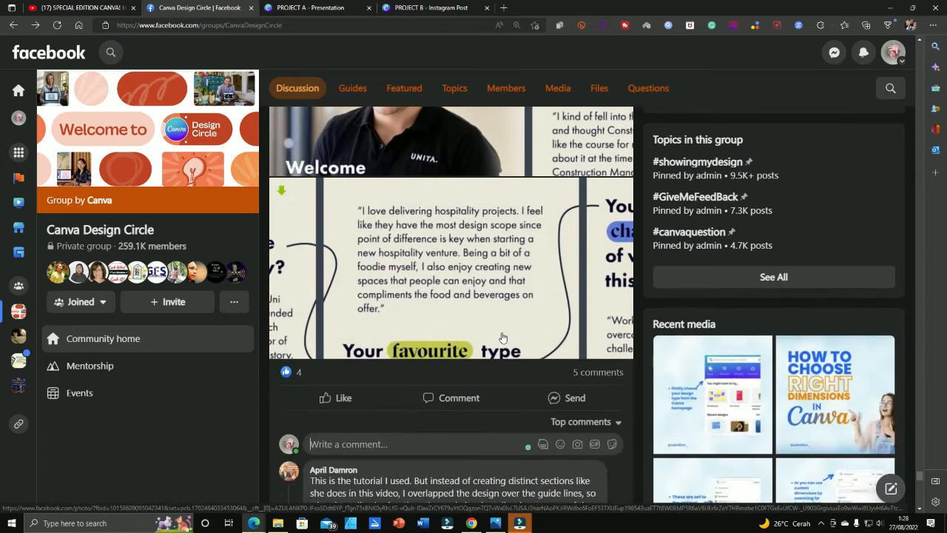
scroll(469, 333, up, 5)
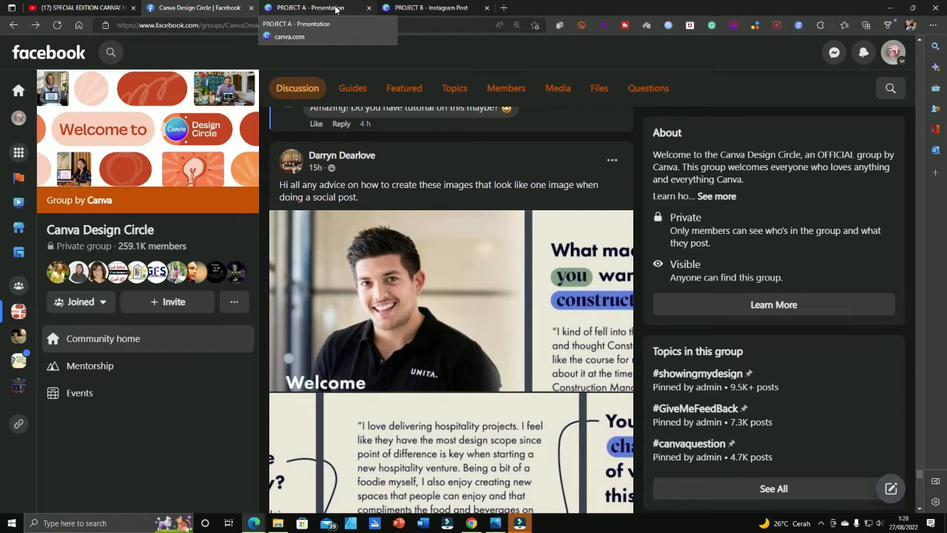
Open the Canva partner link from the YouTube video's description and postpone the Rakuten cash-back offer
click(335, 9)
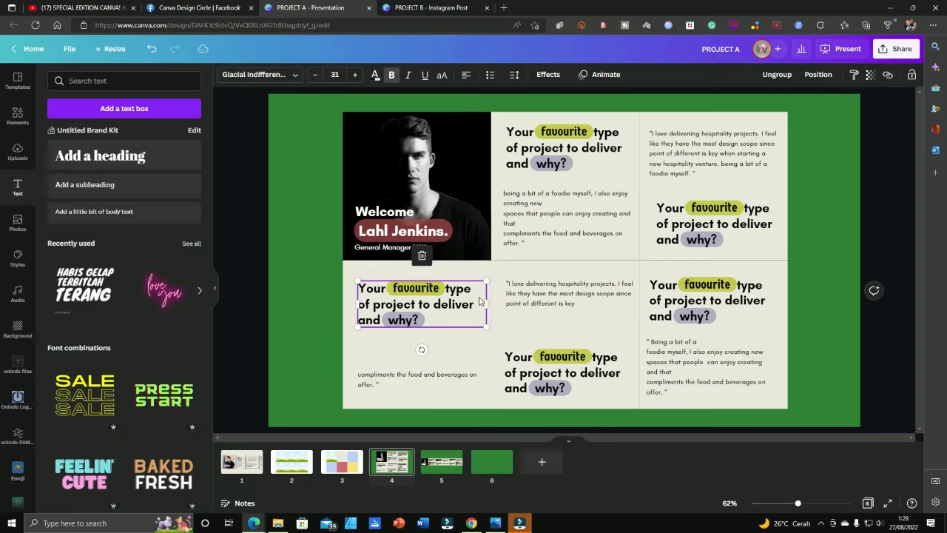
click(94, 9)
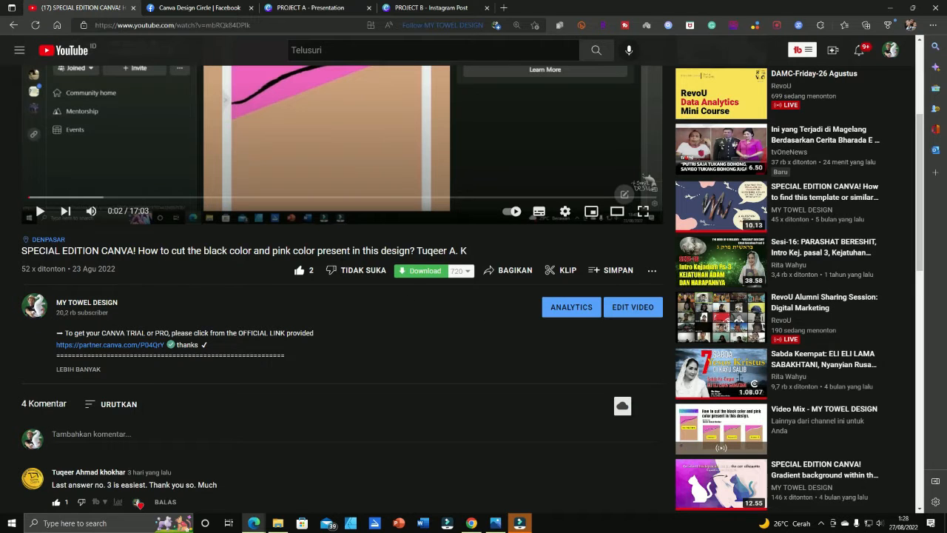
click(220, 9)
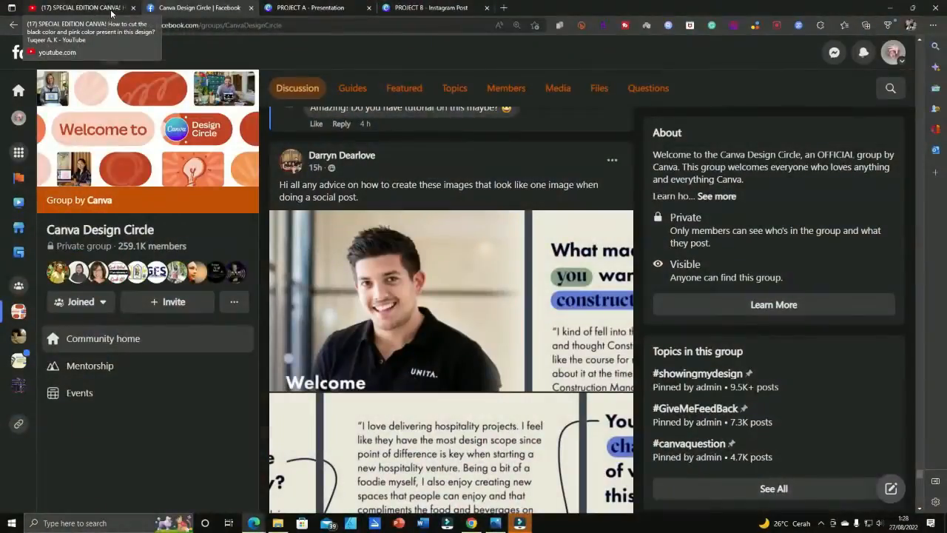
click(109, 9)
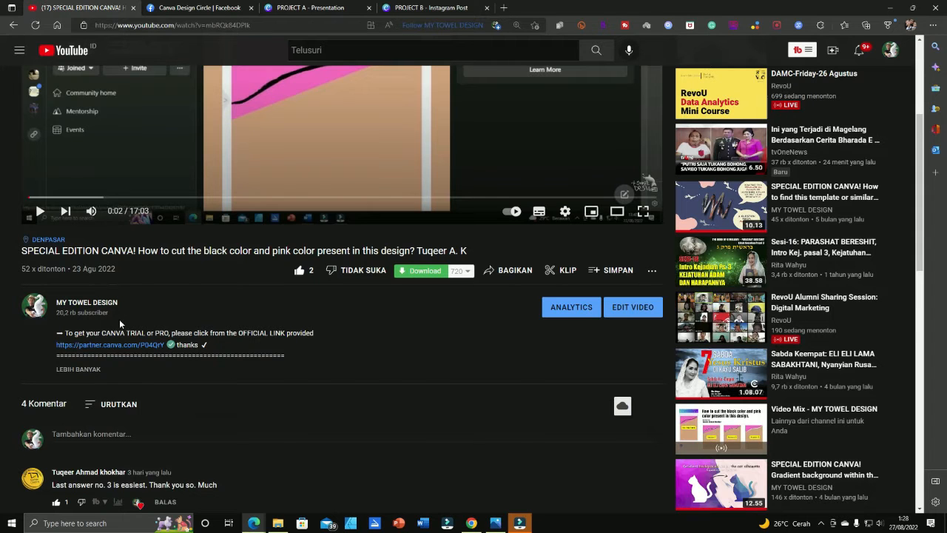
click(88, 346)
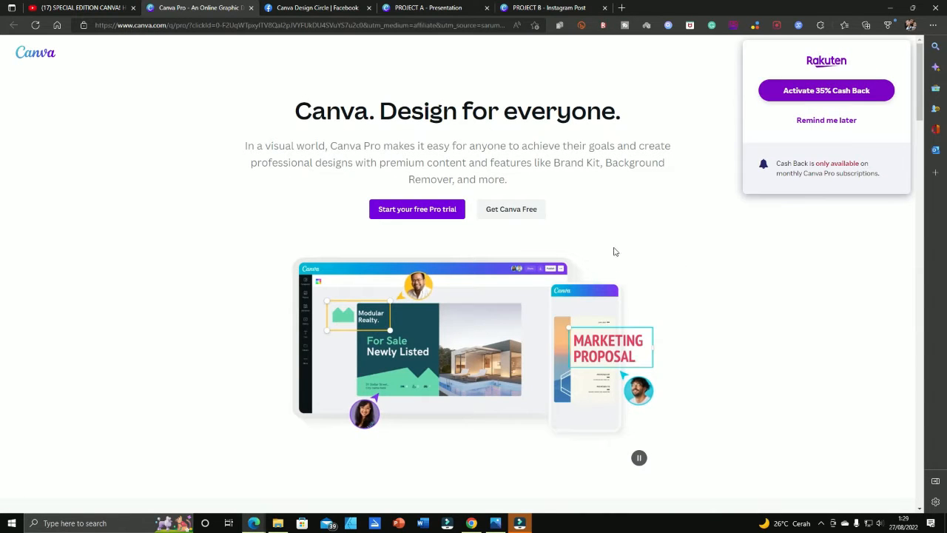
click(830, 122)
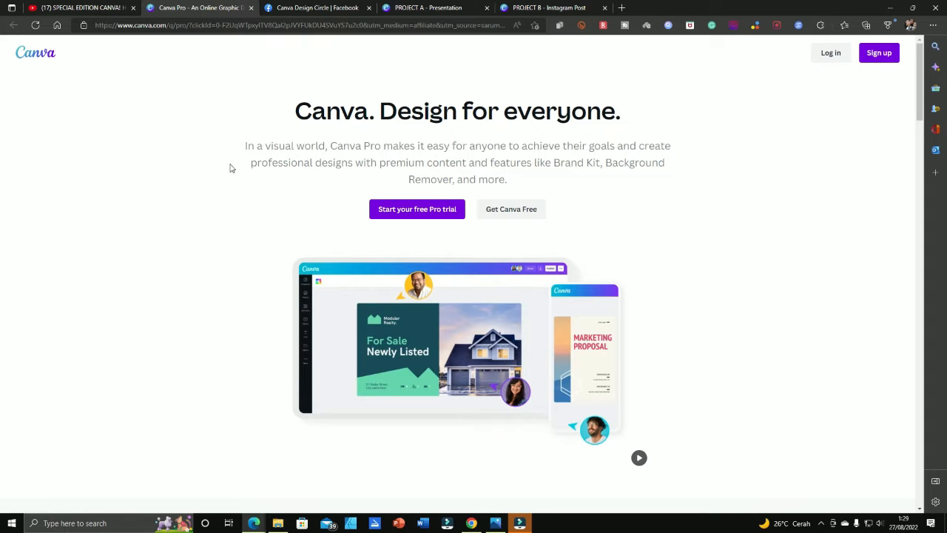
Review the Canva Free and Canva Pro plans on the Canva Pro page
scroll(363, 253, down, 7)
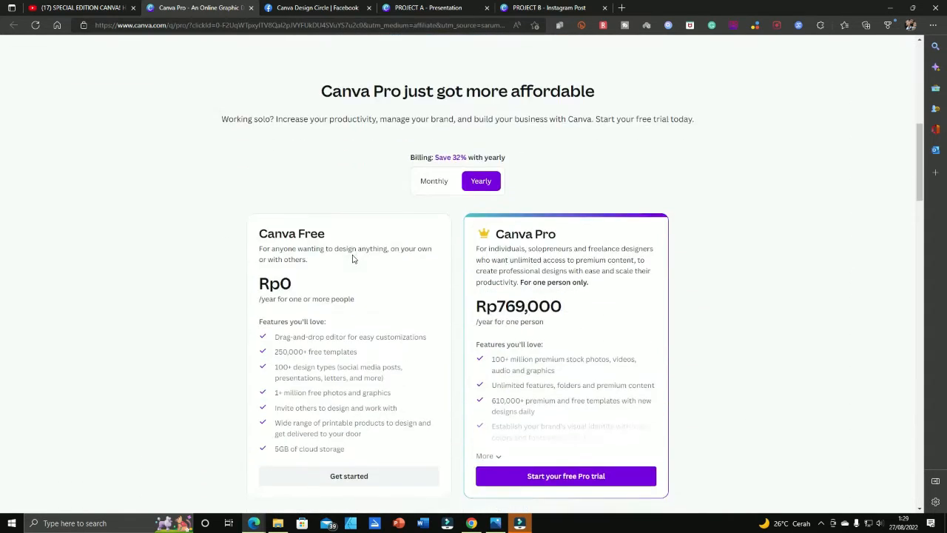
scroll(353, 258, up, 5)
scroll(344, 259, up, 2)
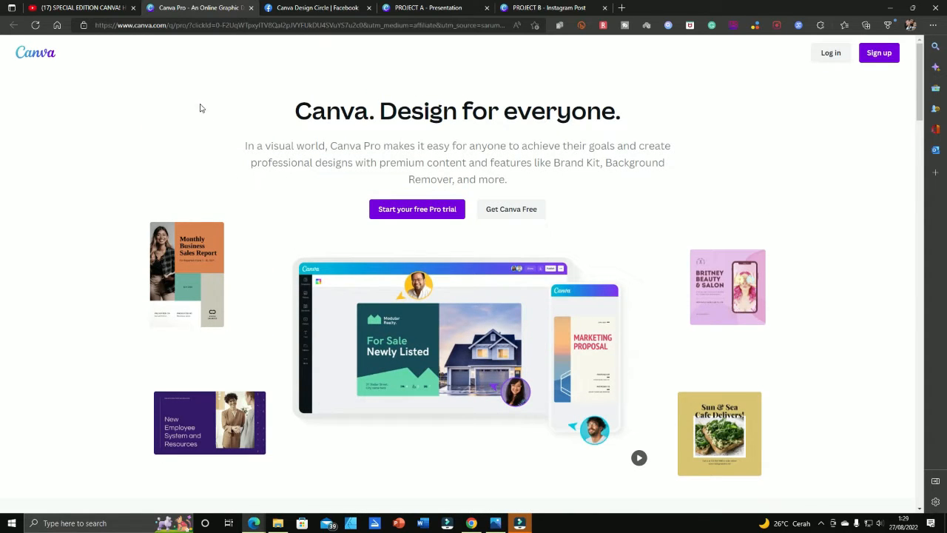
click(95, 9)
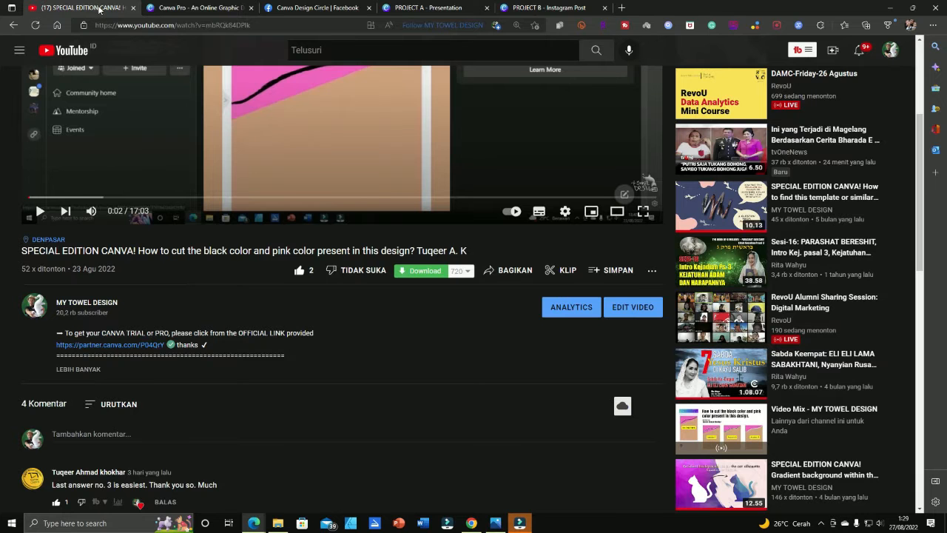
click(214, 9)
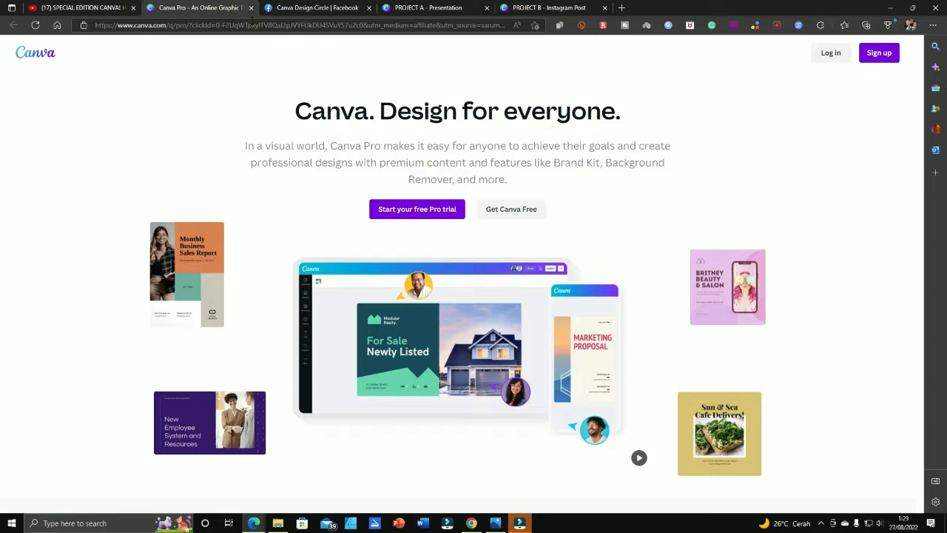
Switch to the PROJECT A presentation in Canva and examine the reference images on page 1 and the grids on pages 2 and 3
click(338, 7)
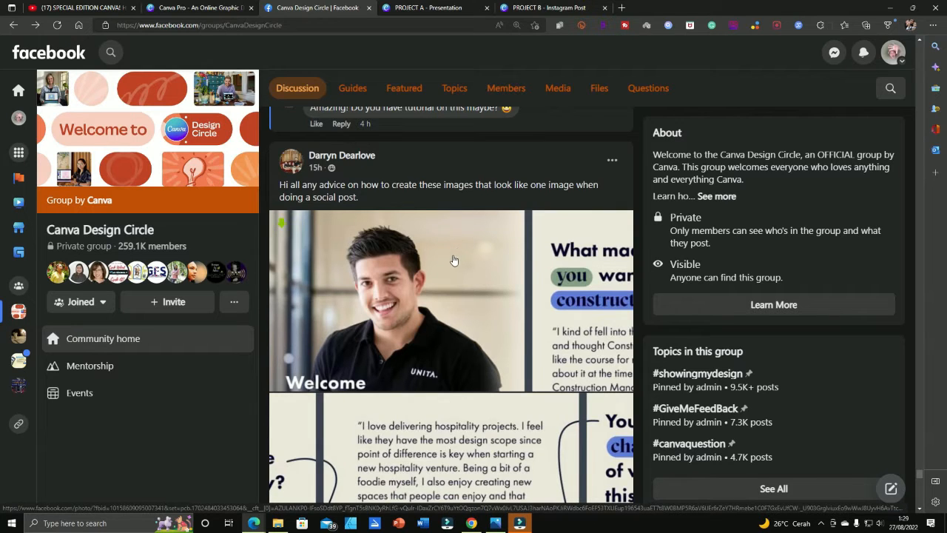
click(436, 10)
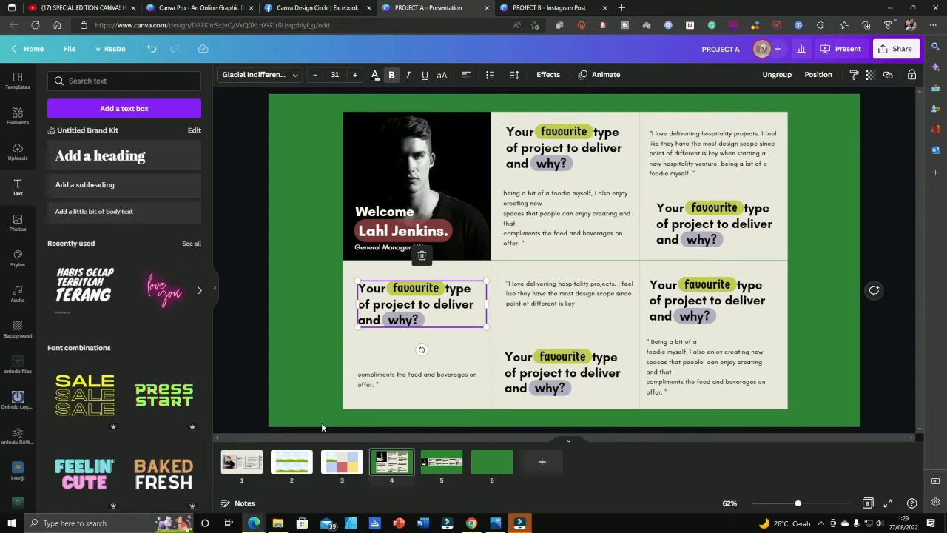
click(245, 469)
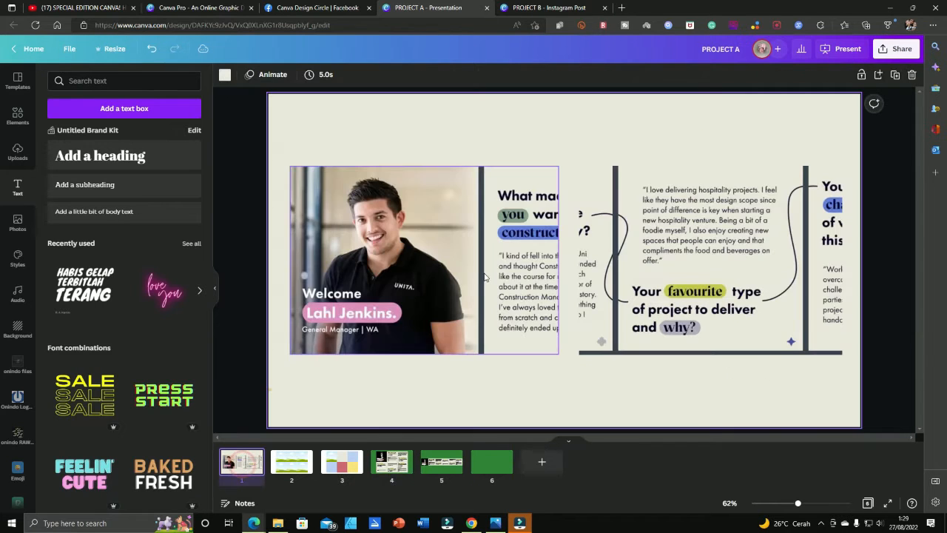
click(299, 466)
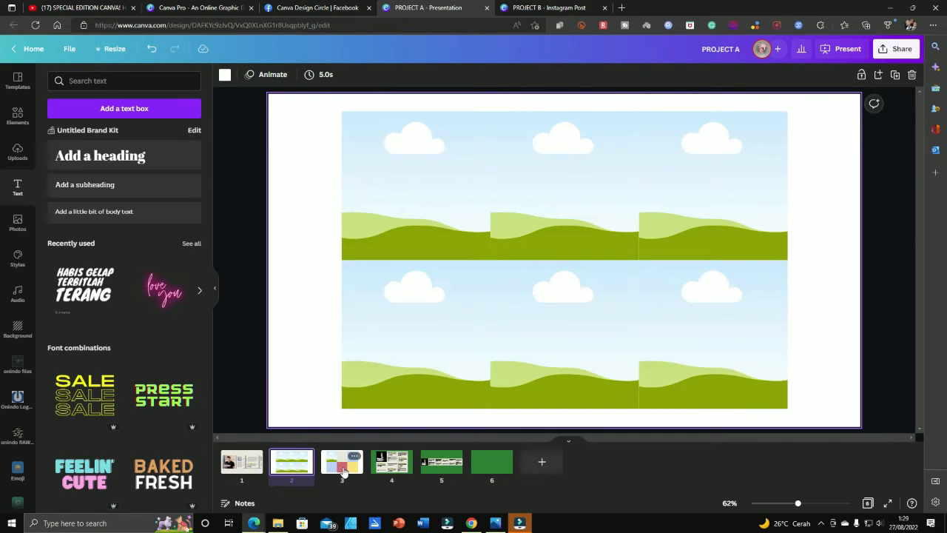
click(344, 471)
click(304, 468)
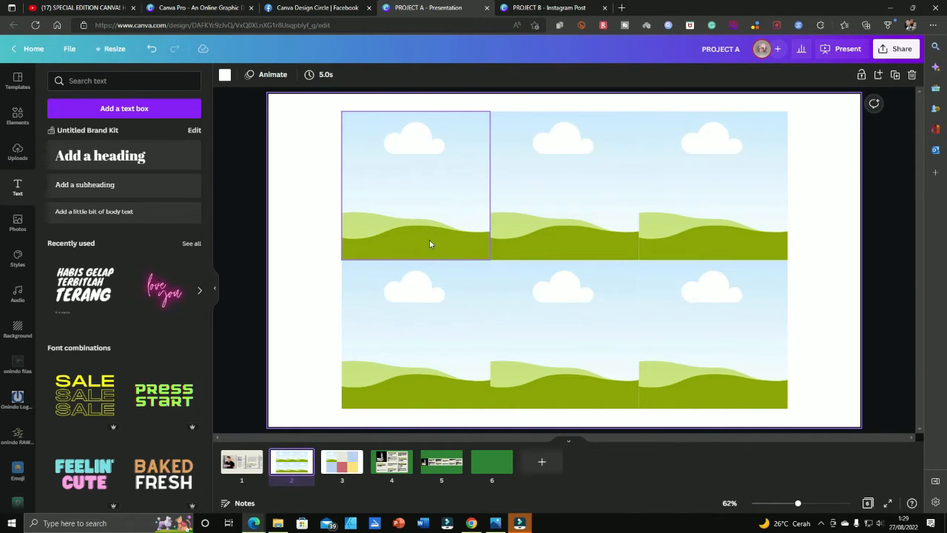
click(342, 463)
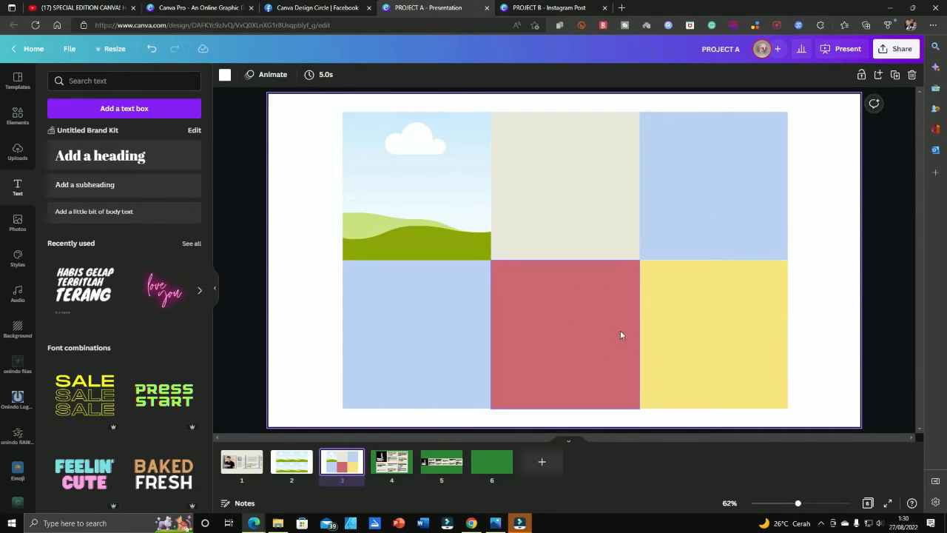
Try filling the first two frames of the page 2 grid with the photo of three people, and undo both fills
click(281, 472)
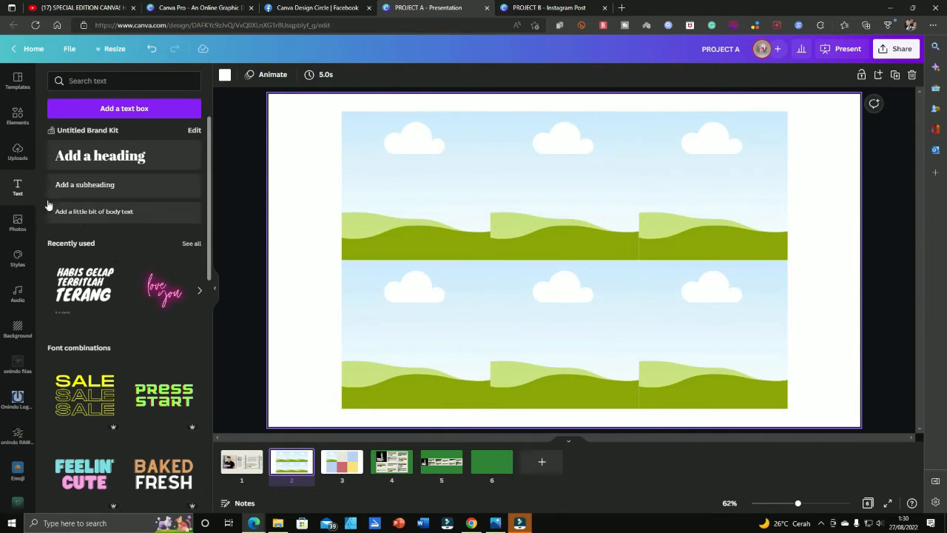
click(18, 222)
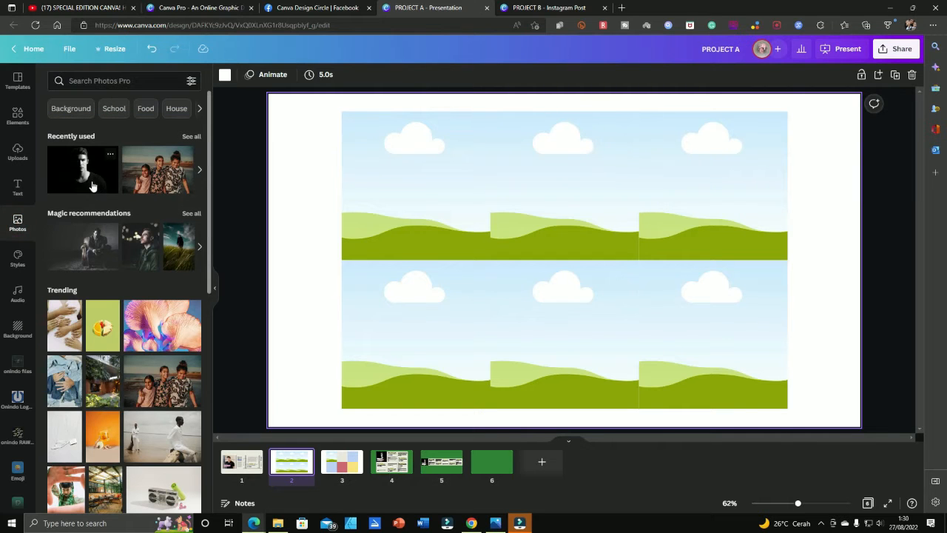
drag(184, 171, 480, 179)
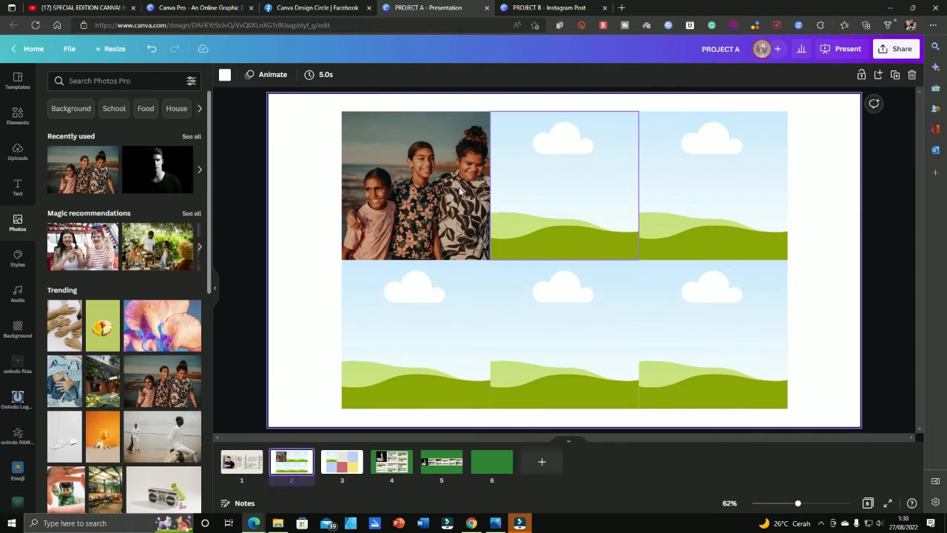
drag(74, 183, 522, 155)
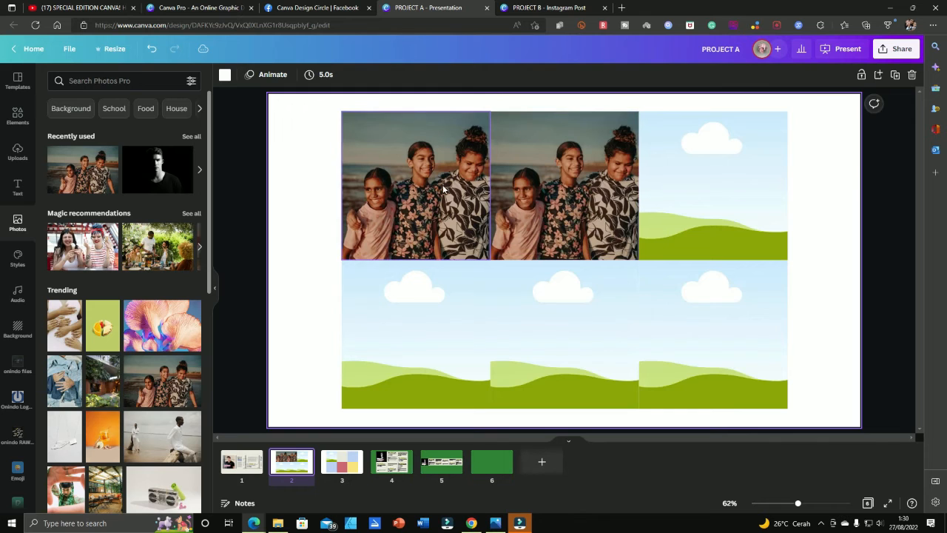
key(ctrl+z)
key(ctrl+z)
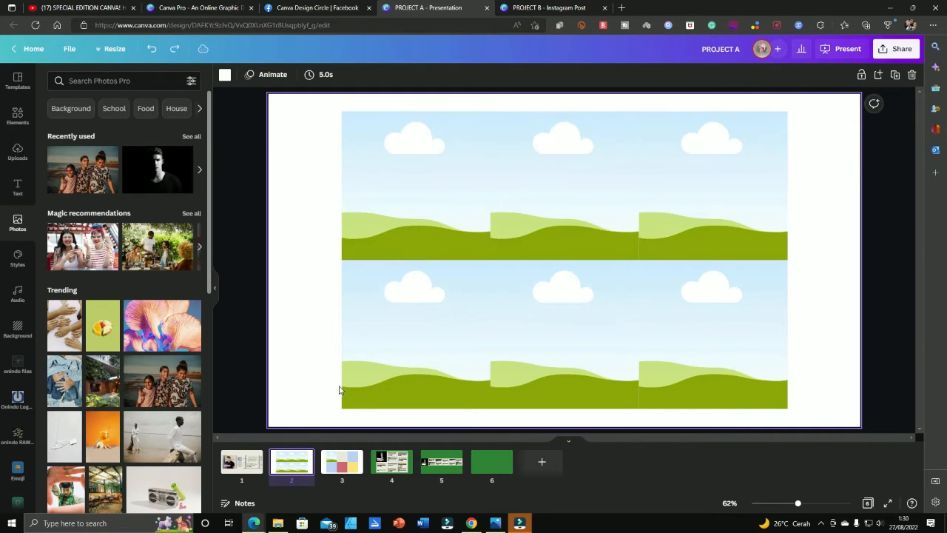
Review the reference images on page 1 and the grid on page 3, and select the grid's first frame
click(243, 466)
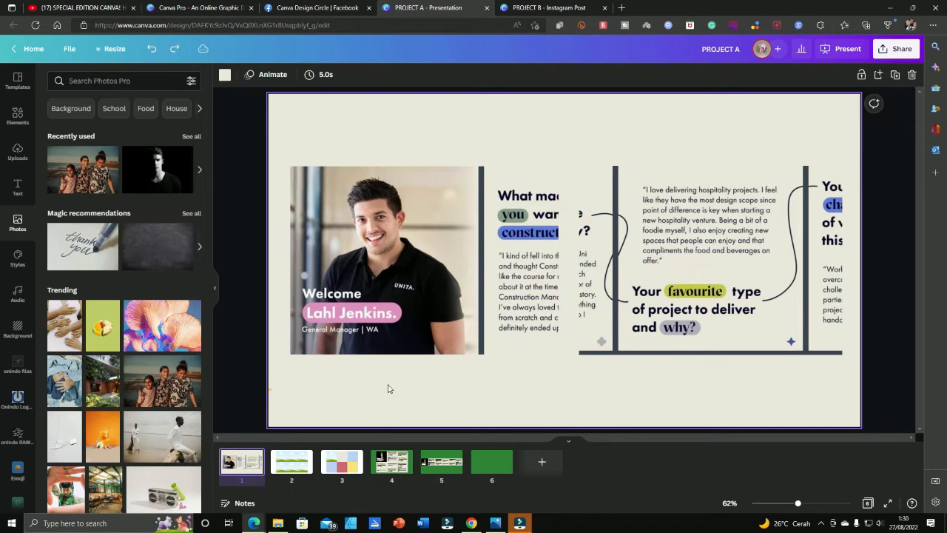
click(342, 465)
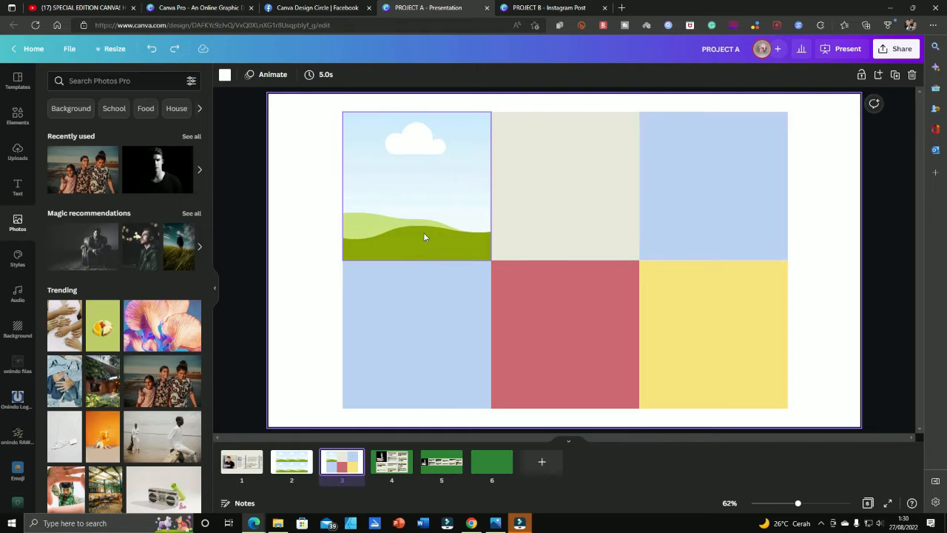
click(403, 203)
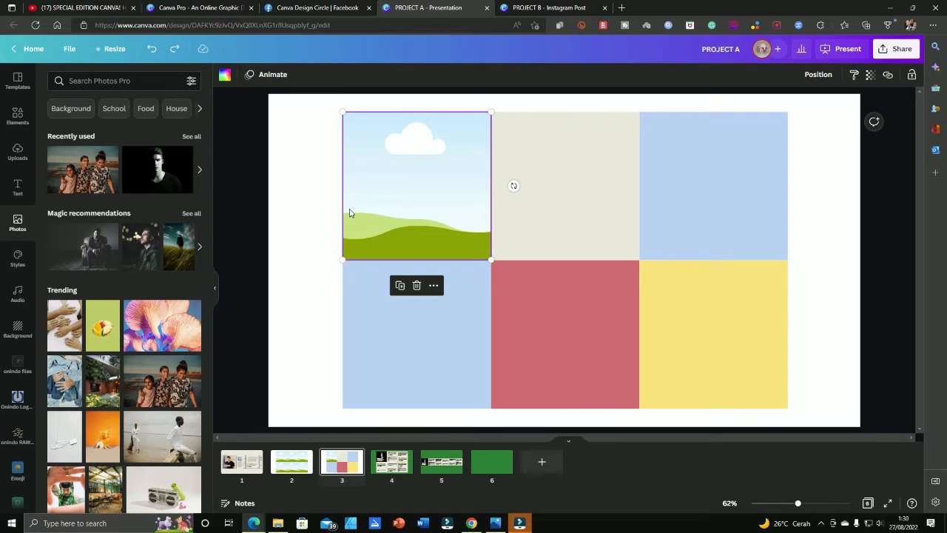
Search the elements library for "frame" and view the details of the Square Frame
click(22, 126)
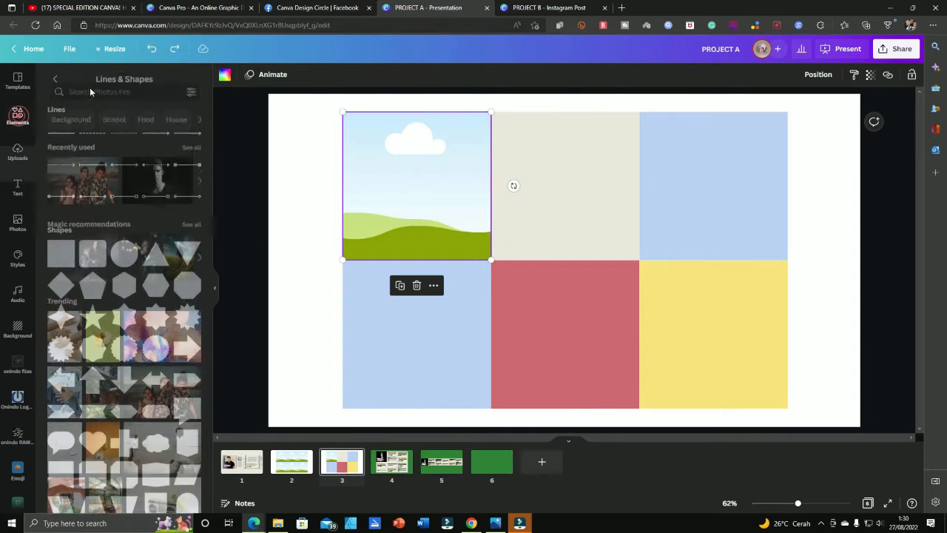
click(18, 122)
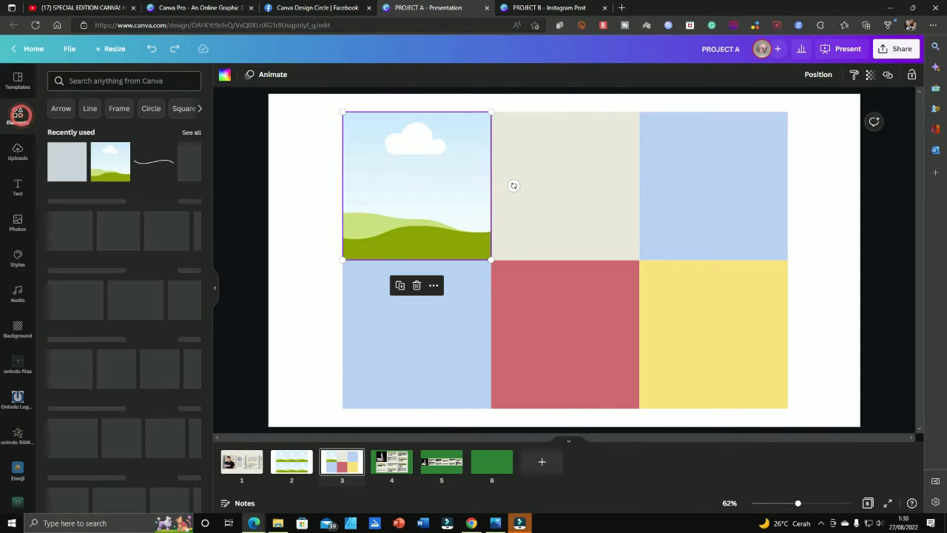
click(95, 80)
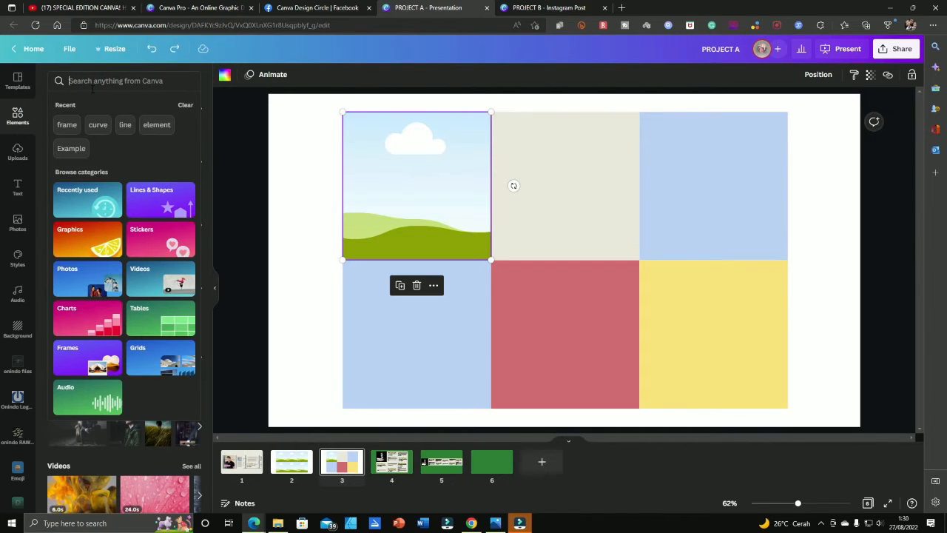
text(frame)
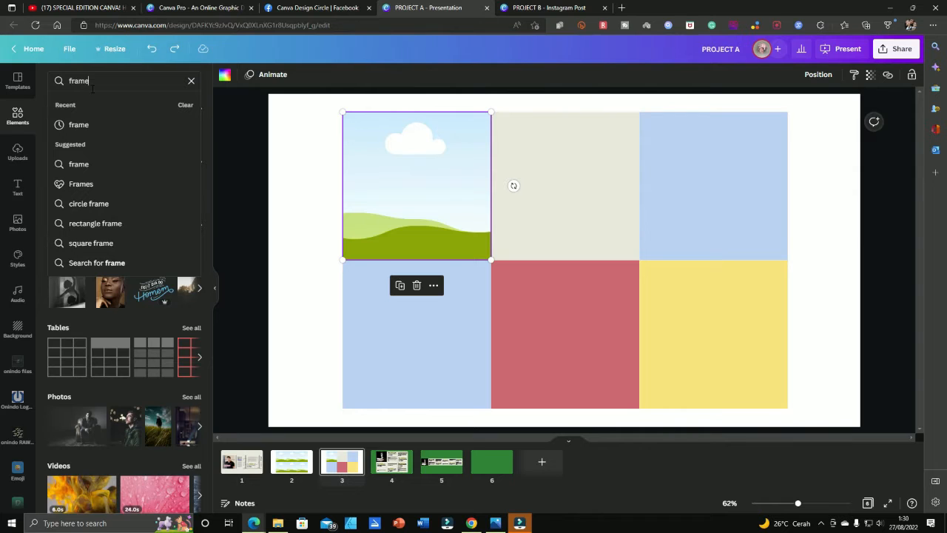
key(Return)
scroll(136, 328, down, 2)
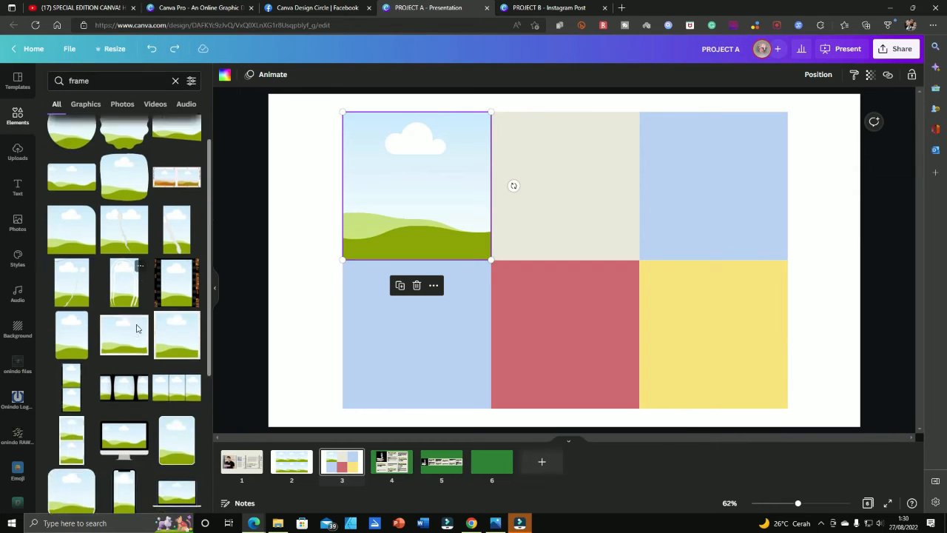
scroll(137, 327, down, 10)
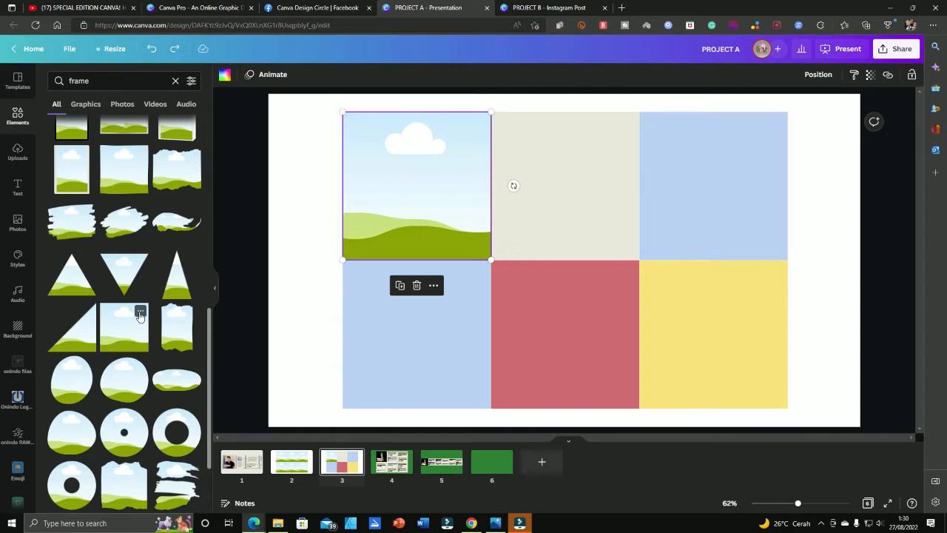
click(140, 314)
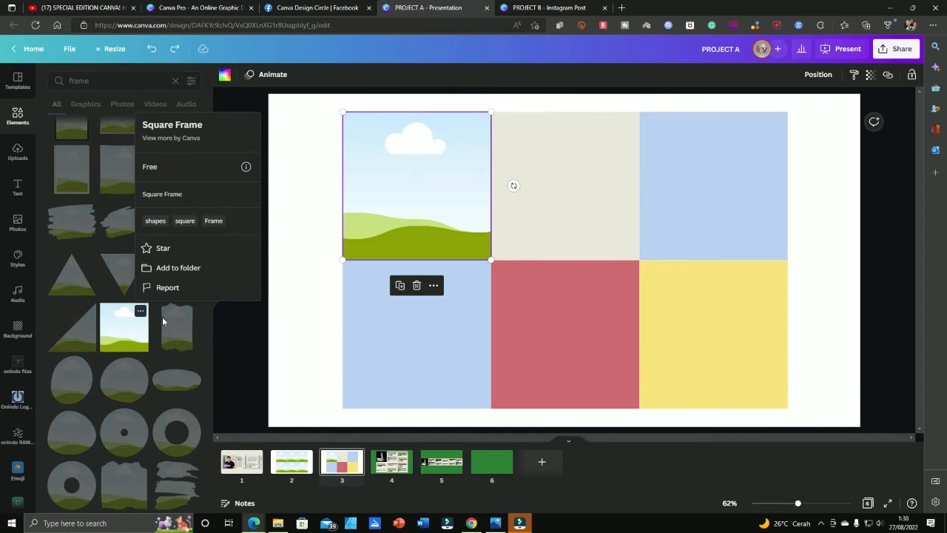
click(124, 341)
Try adding a Square Frame over the first cell of the page 3 grid and resizing it, and delete that extra frame
click(121, 333)
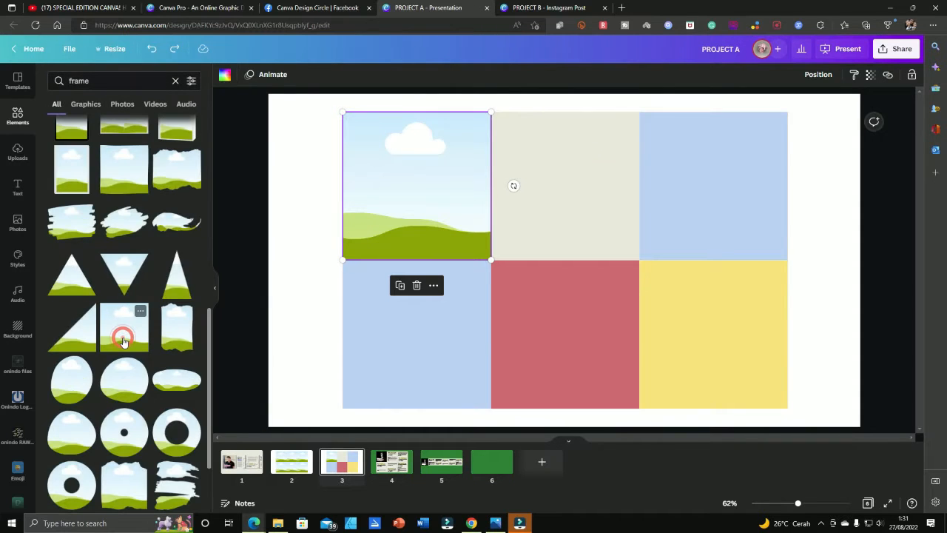
drag(527, 279, 436, 201)
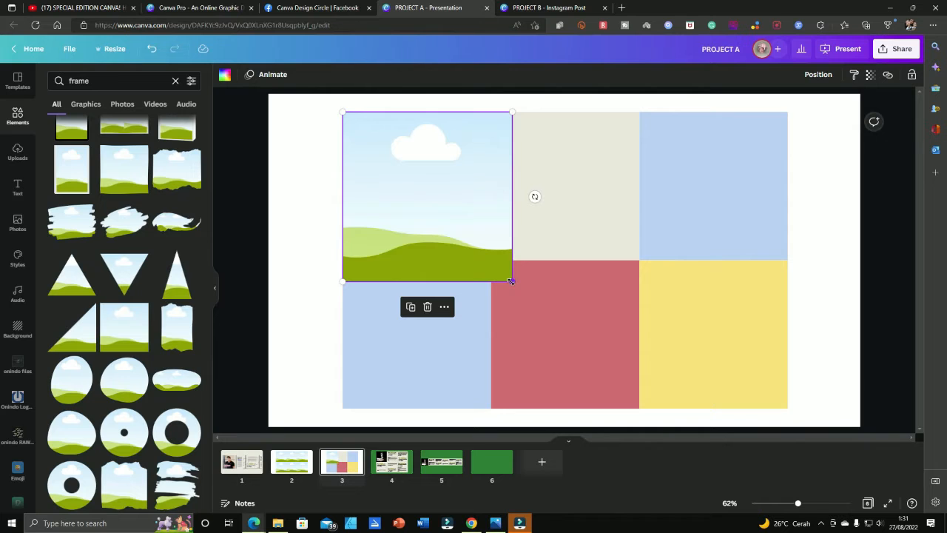
drag(510, 281, 478, 277)
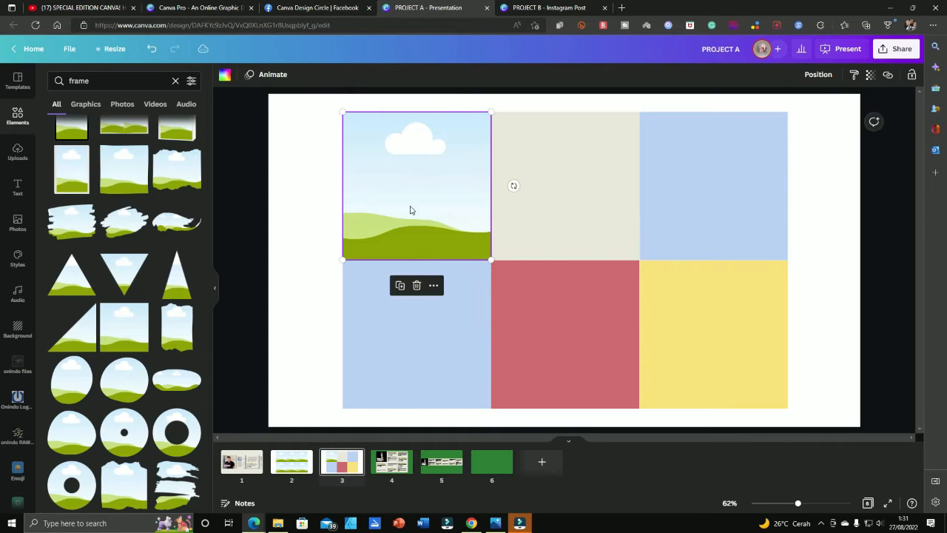
click(432, 202)
drag(490, 260, 451, 255)
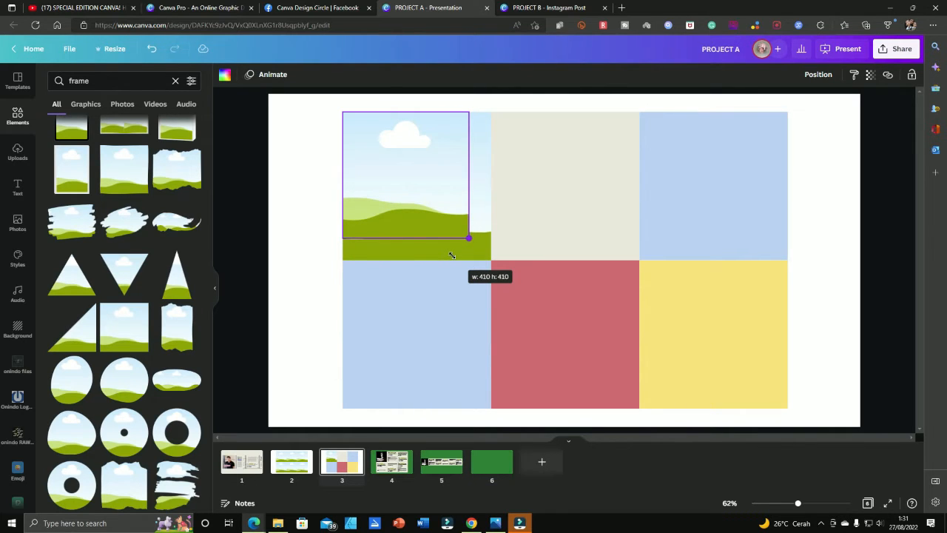
drag(451, 255, 444, 289)
key(Delete)
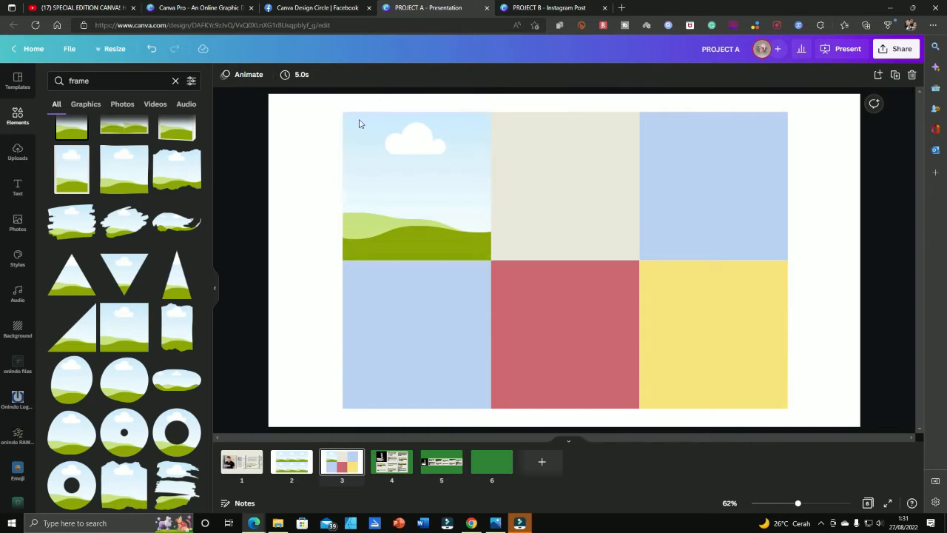
Open page 4 and toggle the rulers and guides on and off over its finished grid, leaving them shown
click(391, 461)
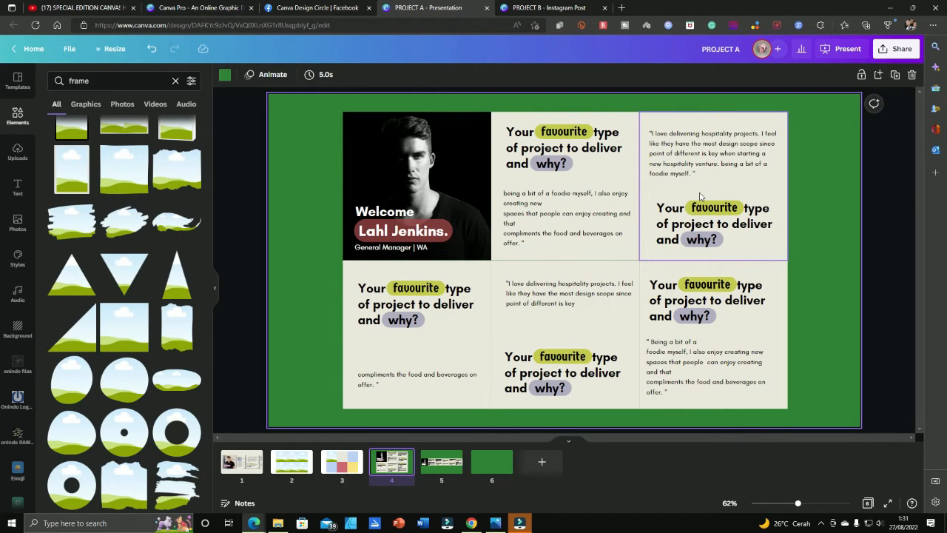
key(shift+r)
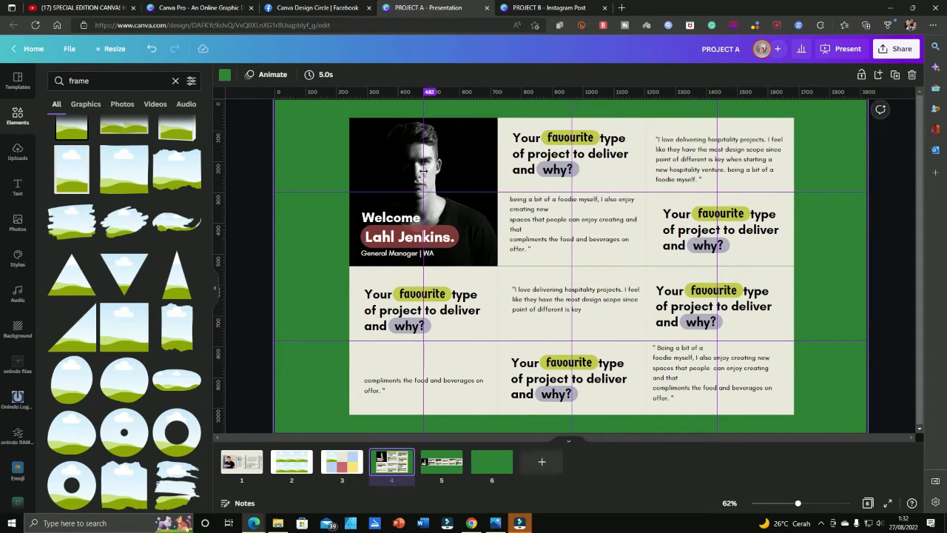
click(69, 48)
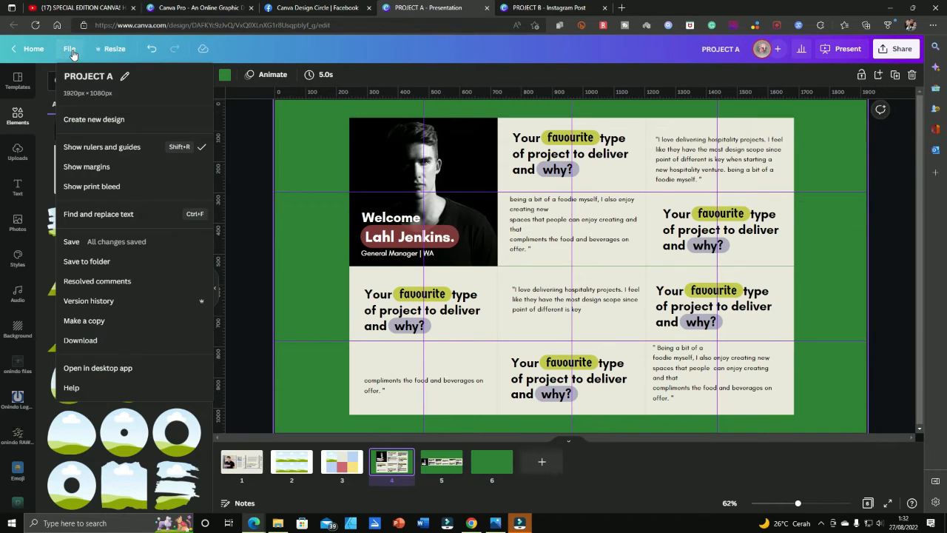
click(197, 151)
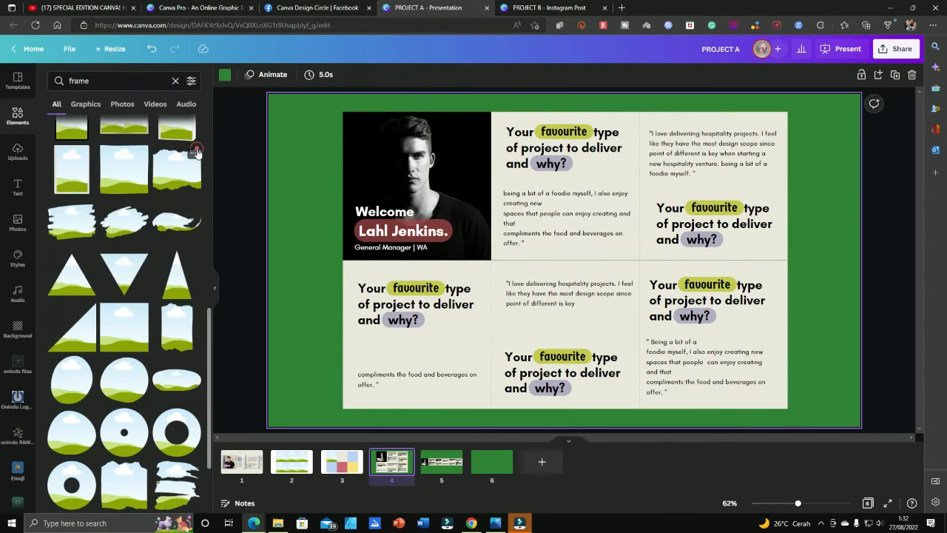
click(69, 48)
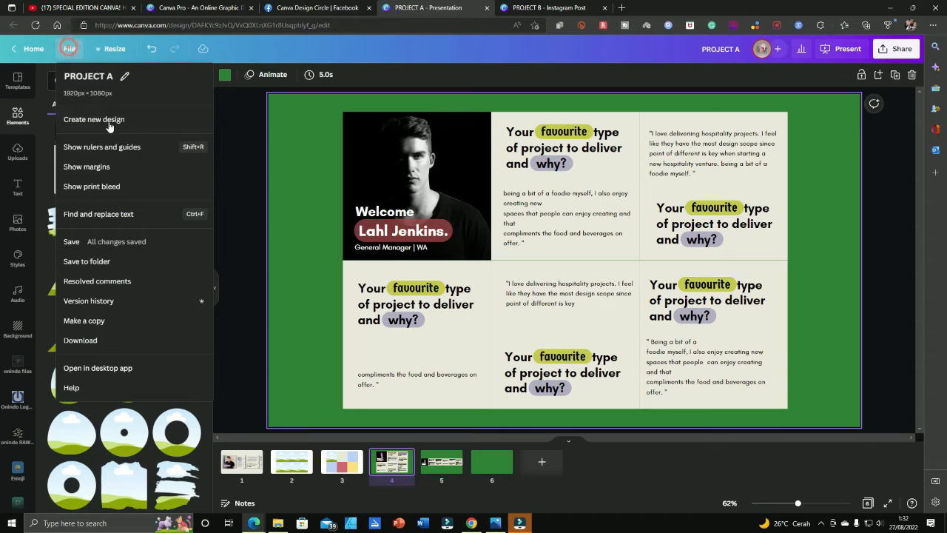
click(148, 149)
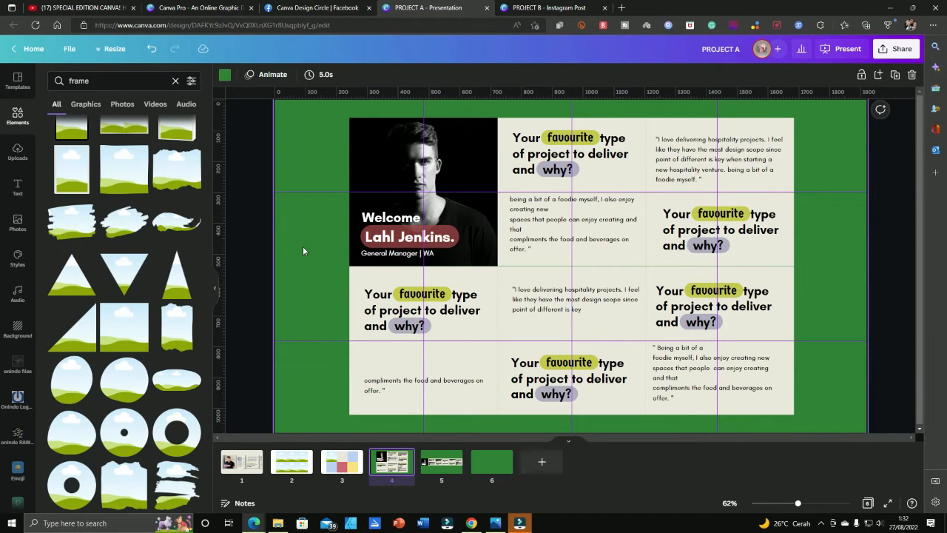
key(shift+r)
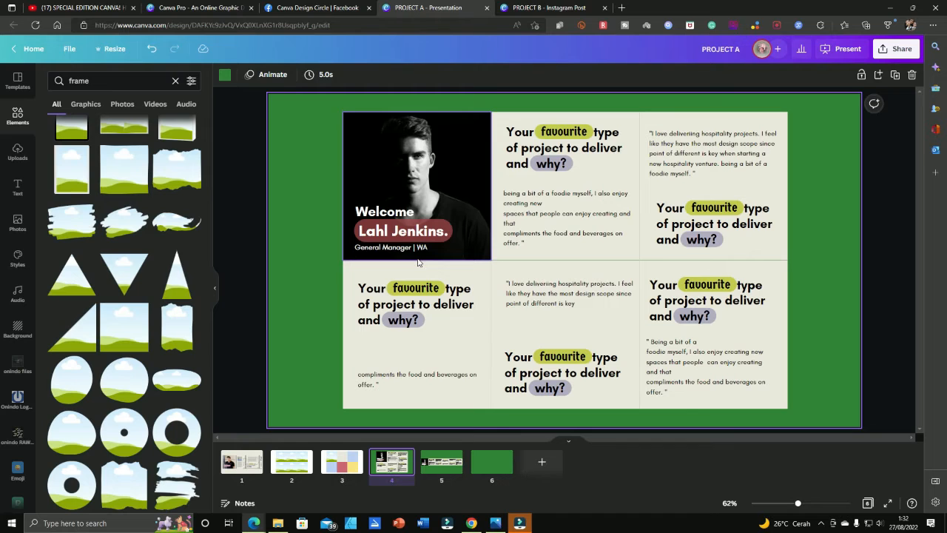
key(shift+r)
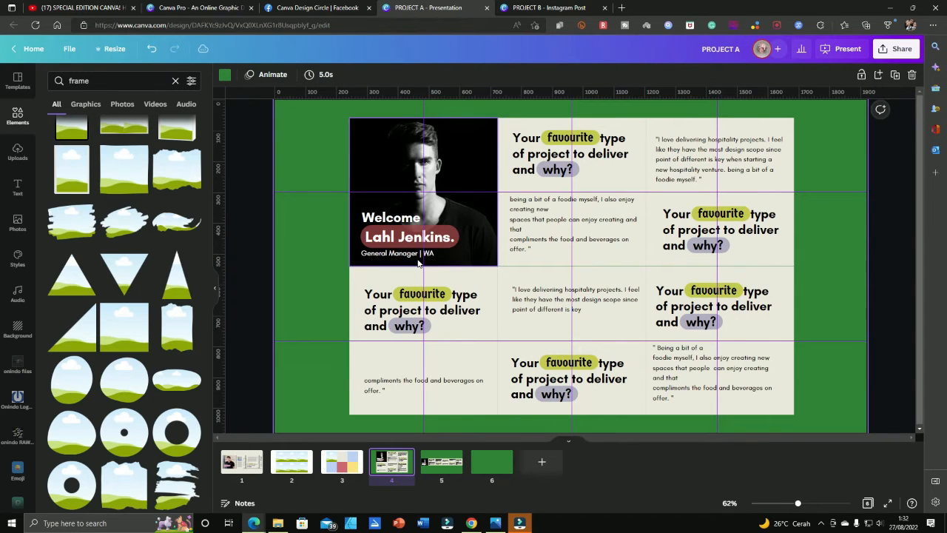
key(shift+r)
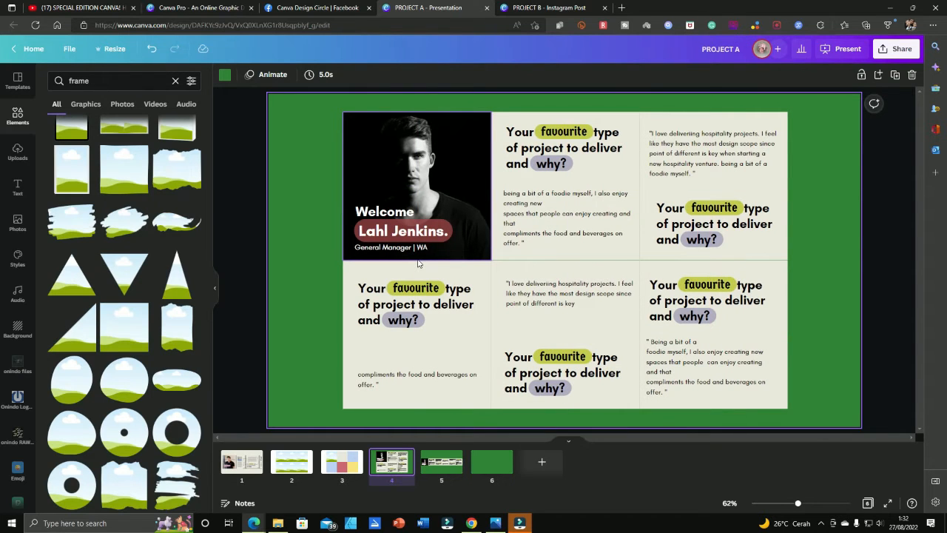
key(shift+r)
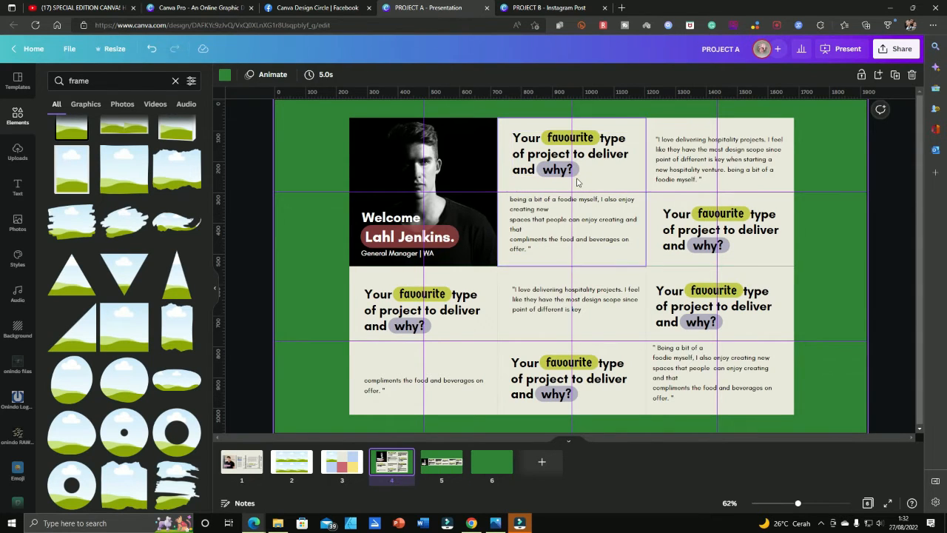
click(833, 289)
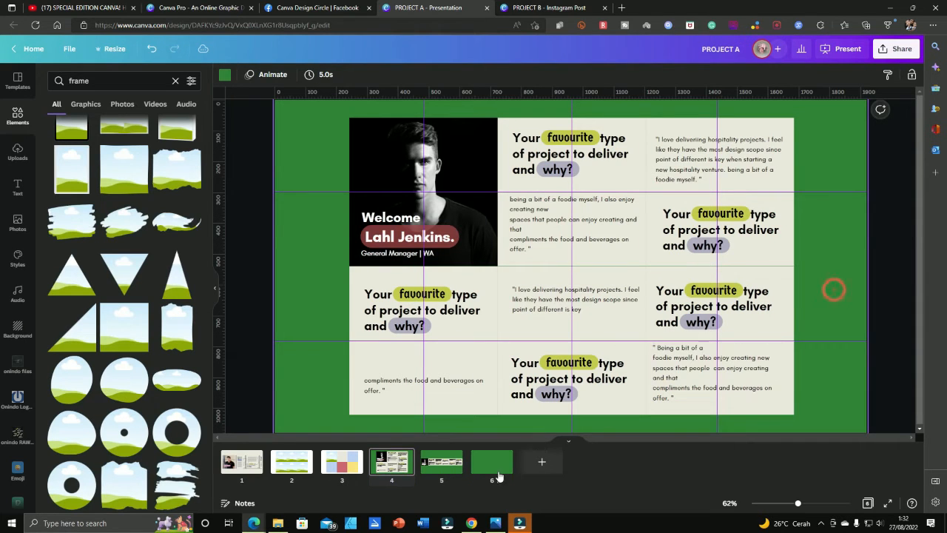
Return to page 3, hide the rulers and guides, and fill the first frame with the dark portrait photo of the man
click(339, 460)
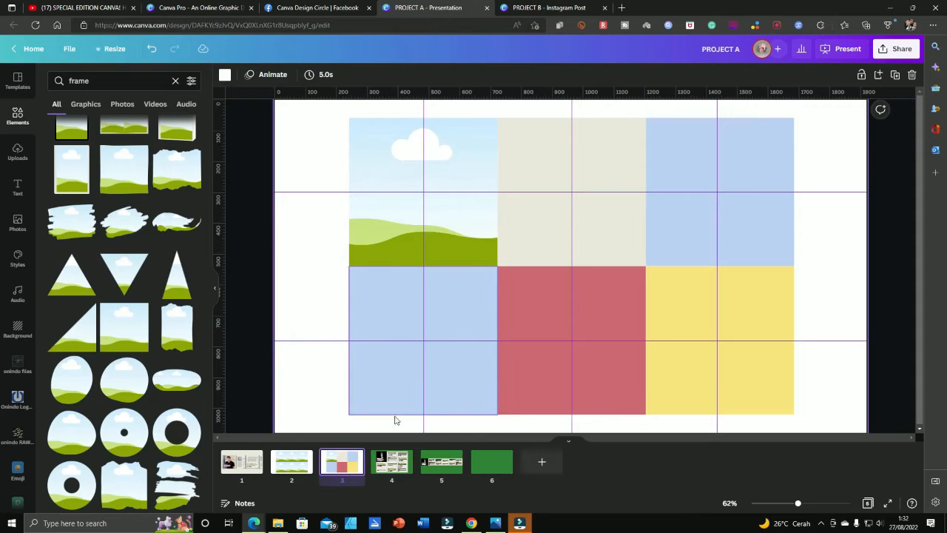
click(375, 246)
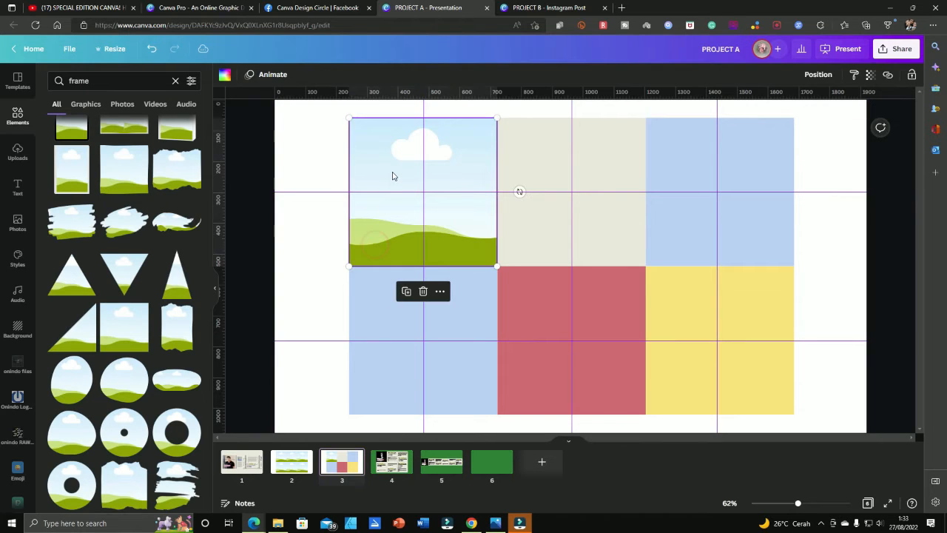
key(shift+r)
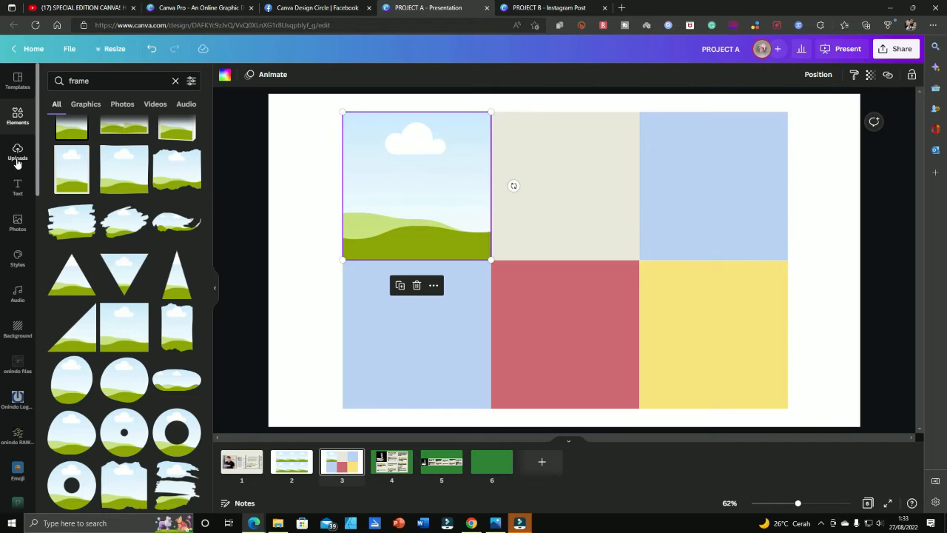
click(20, 226)
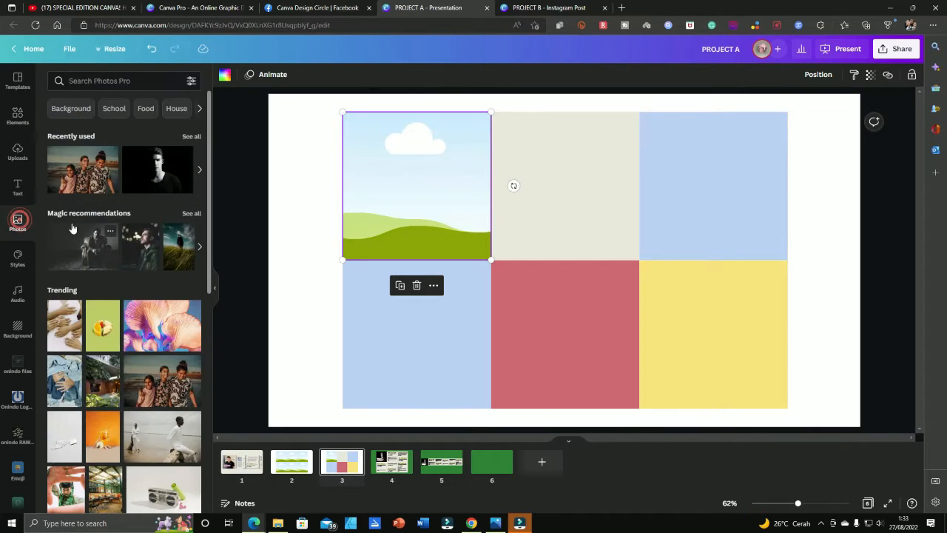
drag(149, 179, 344, 174)
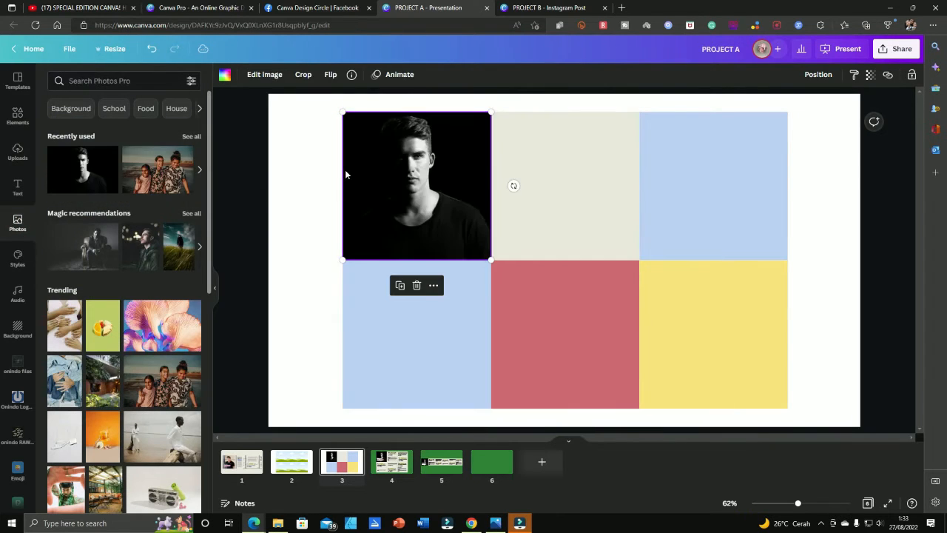
Add a heading text box on page 3 and place it over the lower part of the man's portrait
click(17, 193)
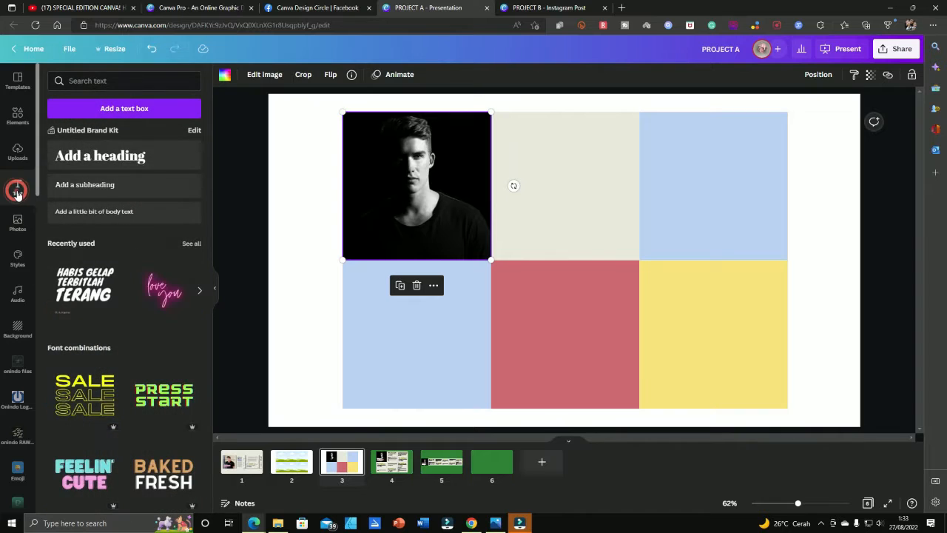
click(133, 164)
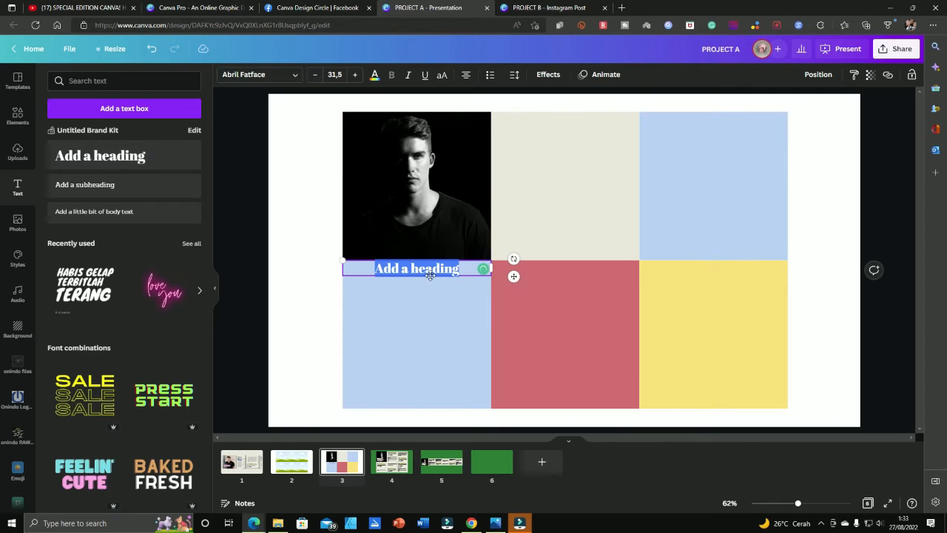
drag(430, 275, 430, 244)
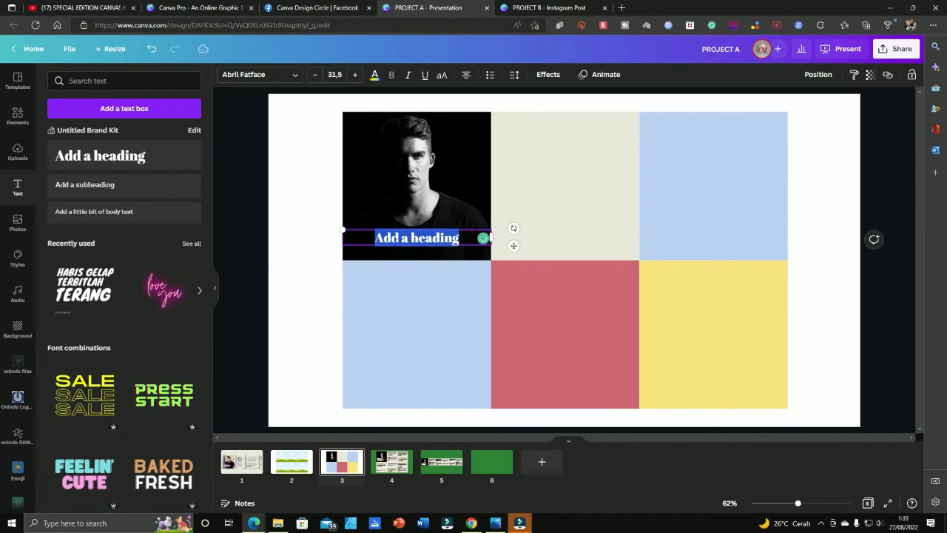
click(309, 216)
click(412, 241)
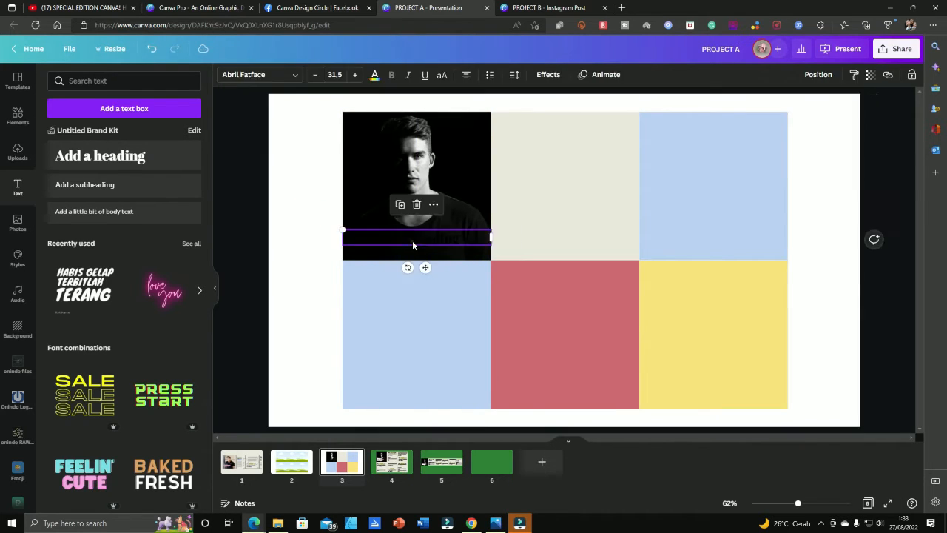
Set the text colour of the heading over the man's portrait on page 3 to white
click(373, 75)
click(83, 154)
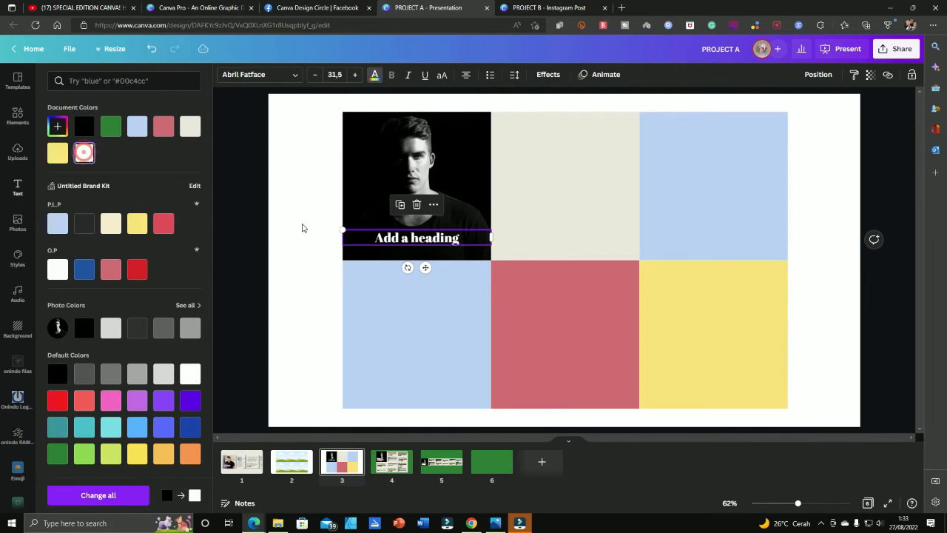
click(302, 221)
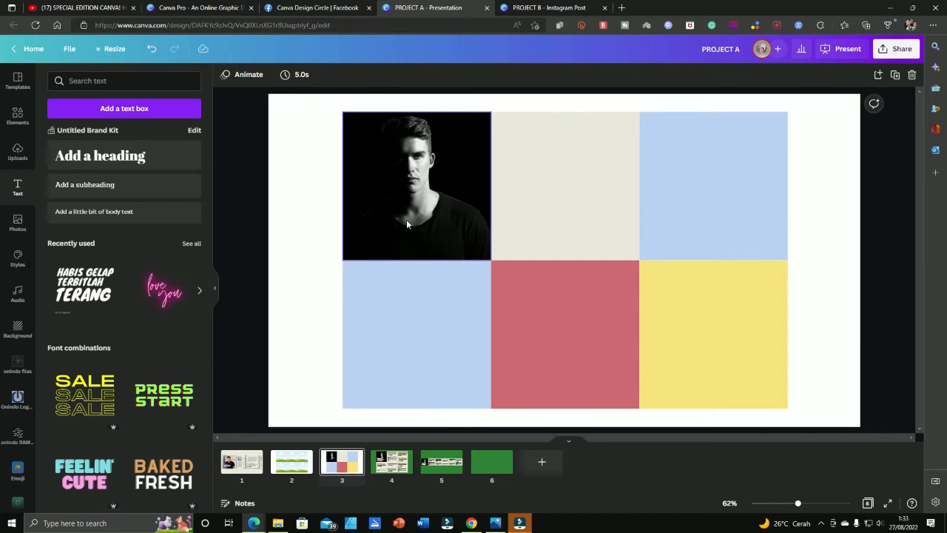
Undo the heading and the portrait photo until page 3's first frame is empty, and open page 4
key(ctrl+z)
key(ctrl+z)
key(ctrl+z)
key(ctrl+z)
key(ctrl+z)
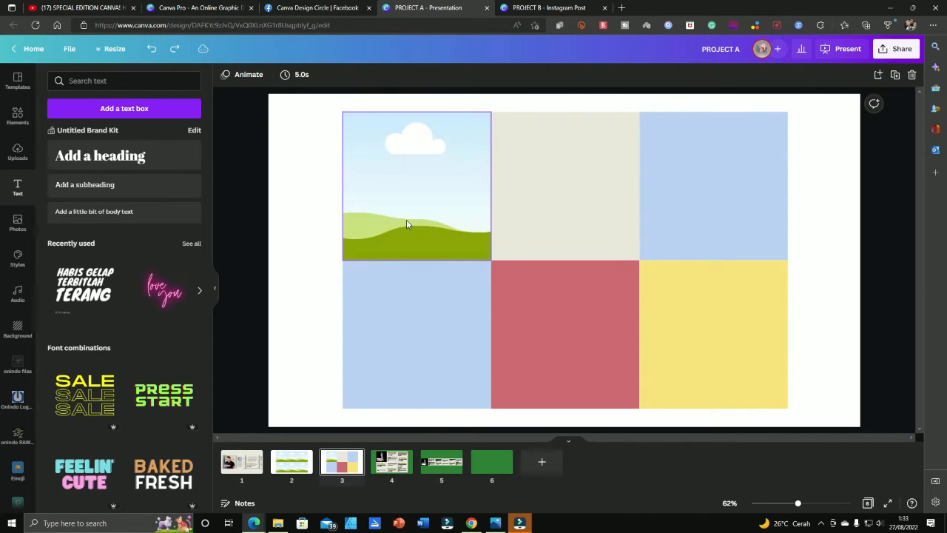
click(395, 466)
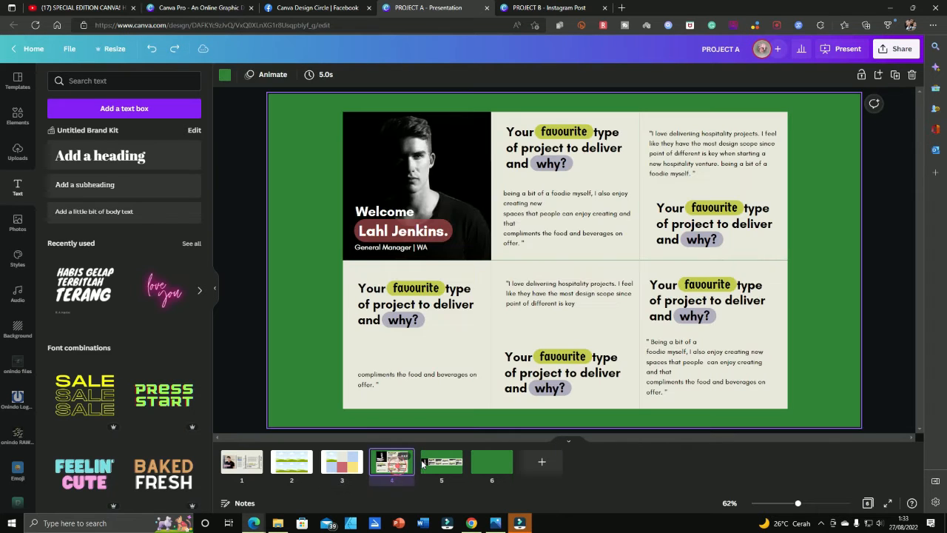
click(454, 354)
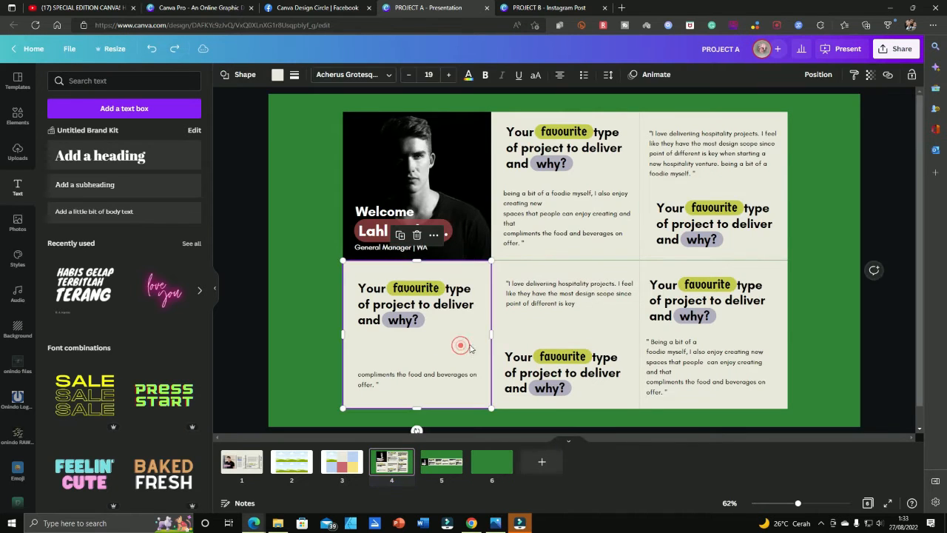
On page 1, open the custom picker for the page background colour and sample a colour from the reference image with the eyedropper
click(251, 464)
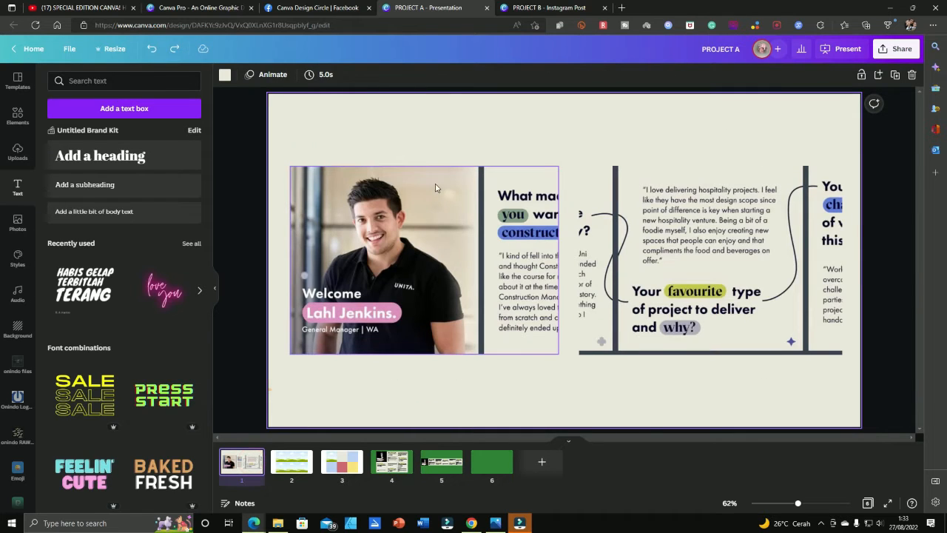
click(448, 124)
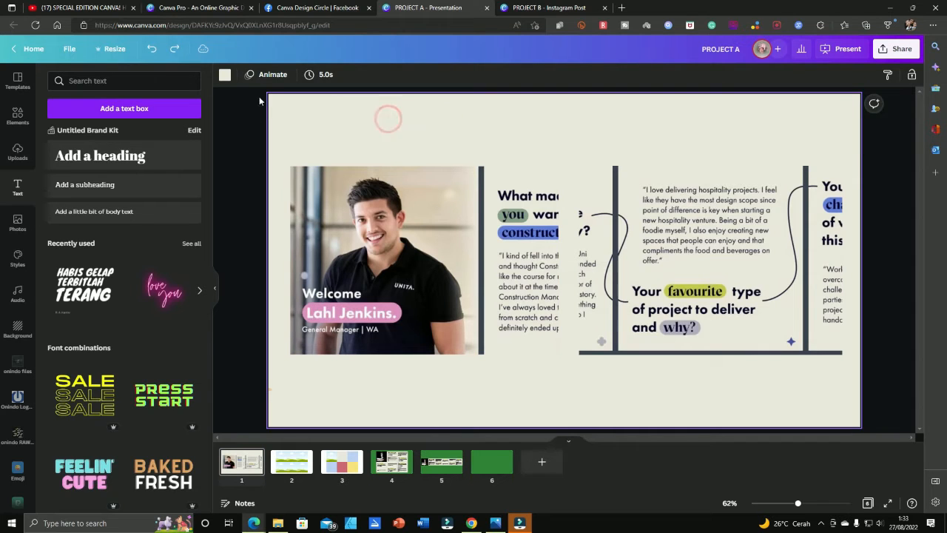
click(223, 75)
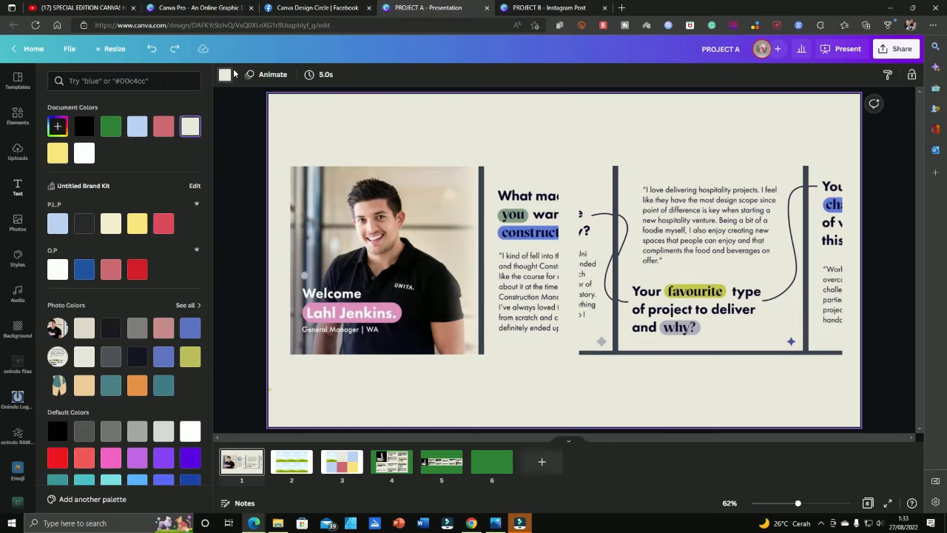
click(58, 127)
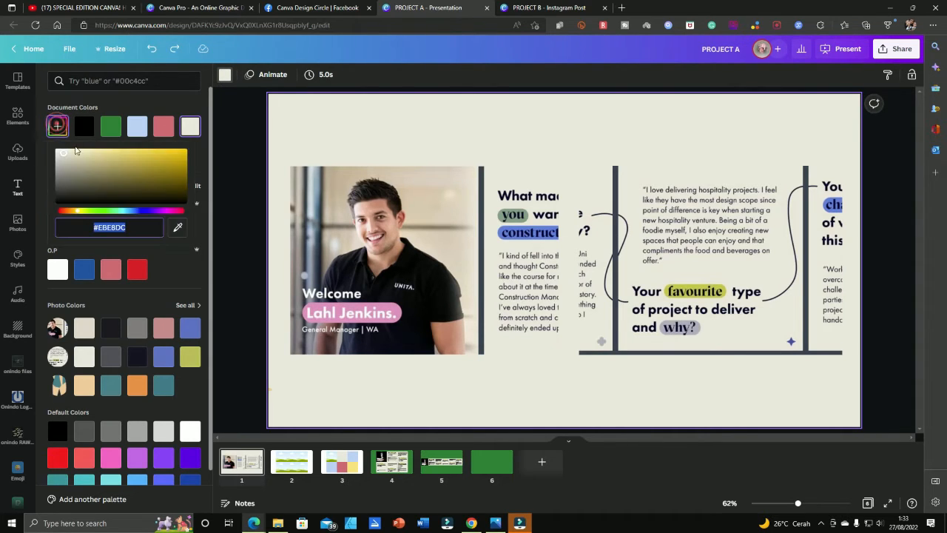
click(178, 228)
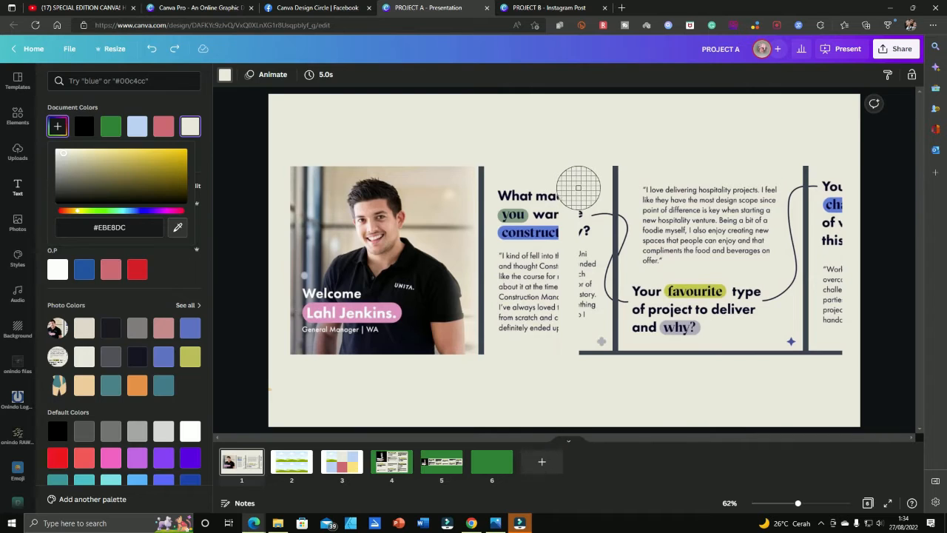
click(579, 188)
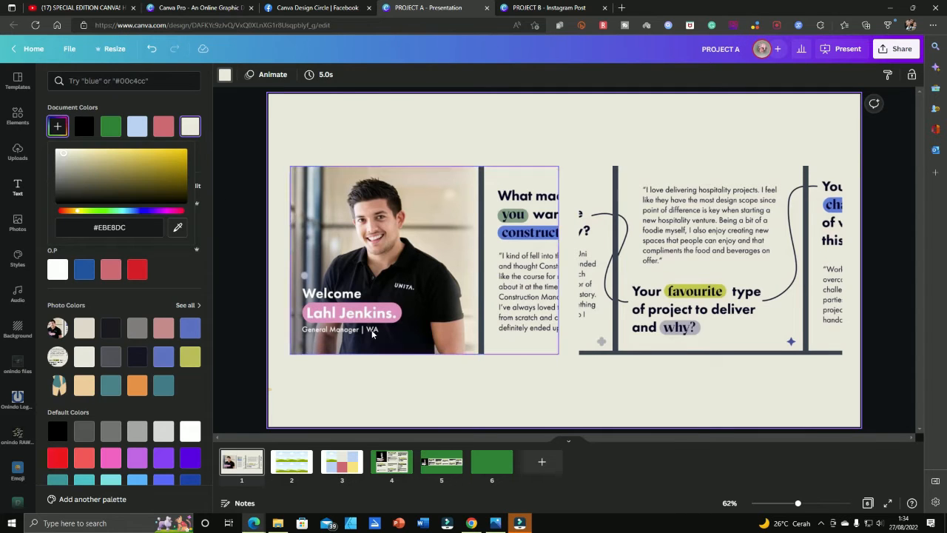
On page 4, try white as the fill of the second cell in the upper row and set it back to beige
click(384, 468)
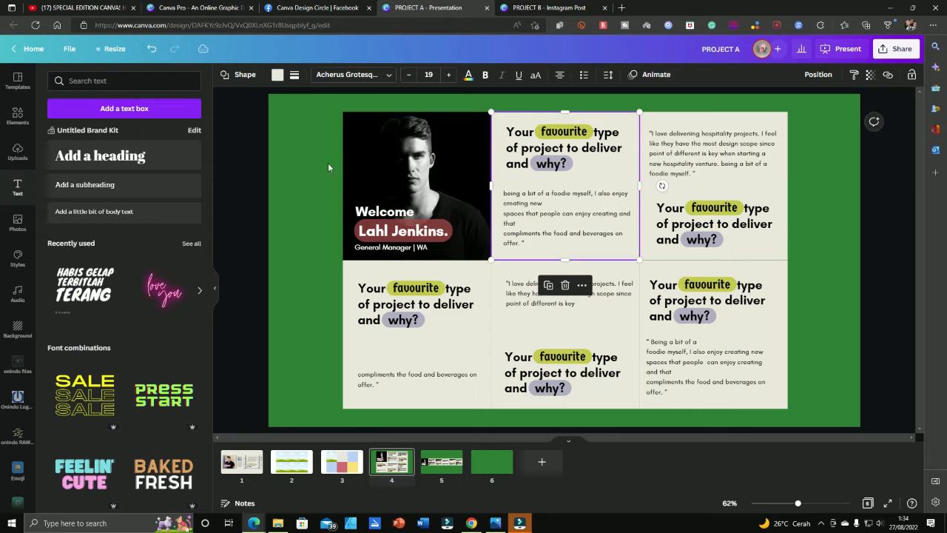
click(278, 76)
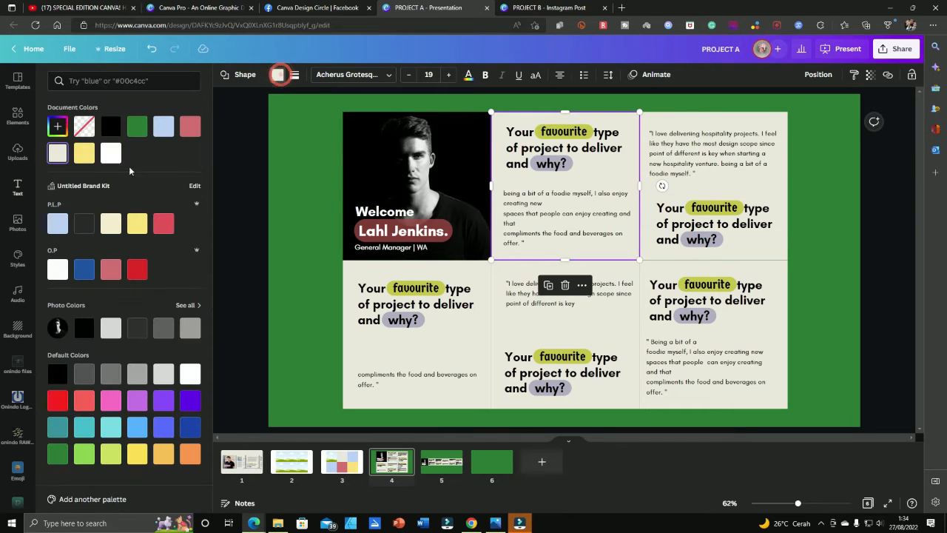
click(111, 155)
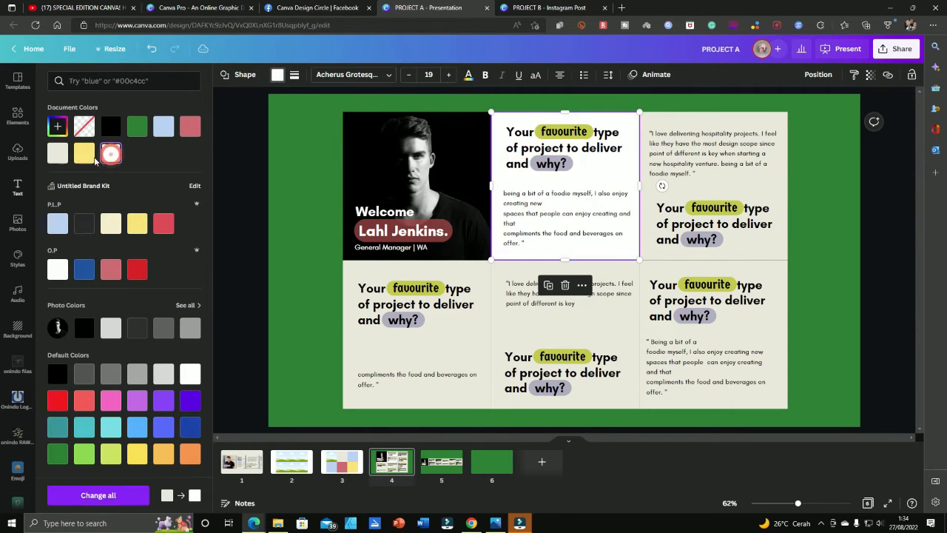
click(57, 153)
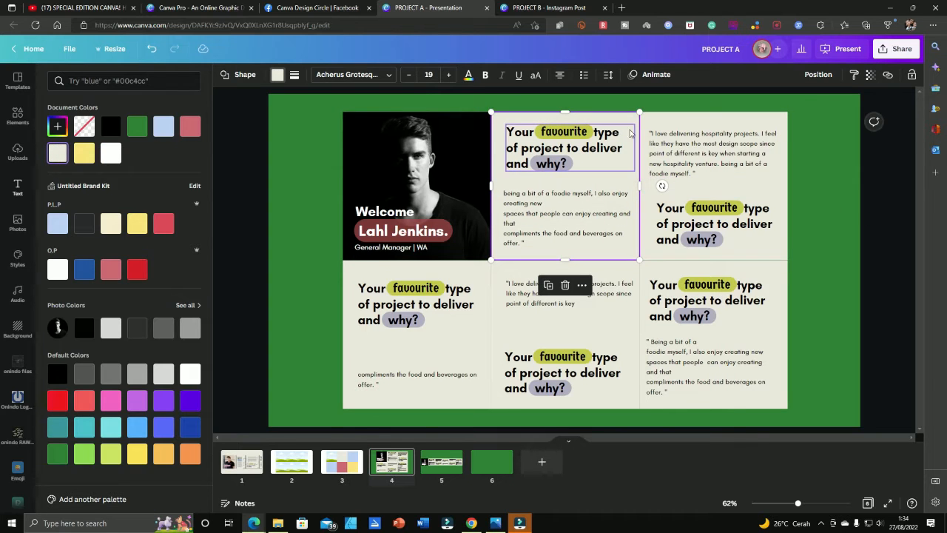
Compare the text cells of page 4's finished grid with the plain coloured squares on page 3
click(571, 152)
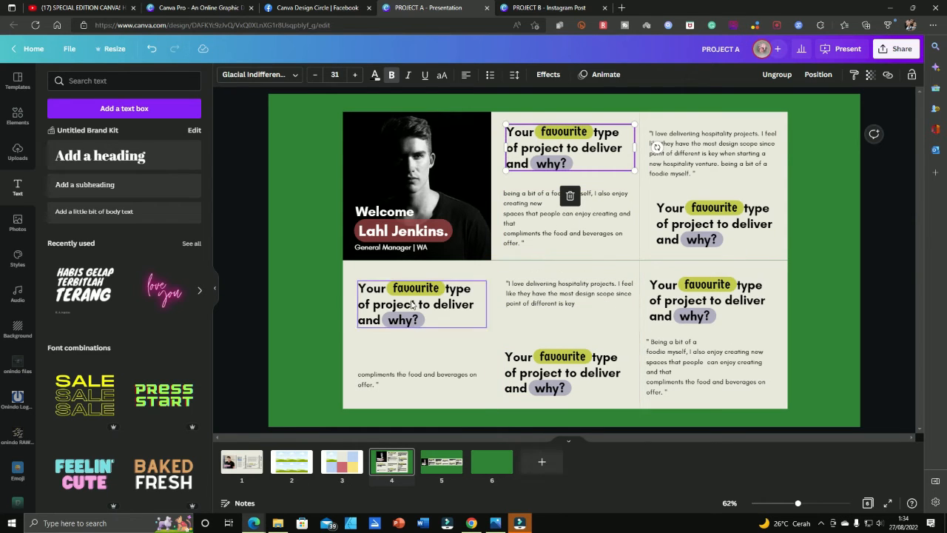
click(451, 344)
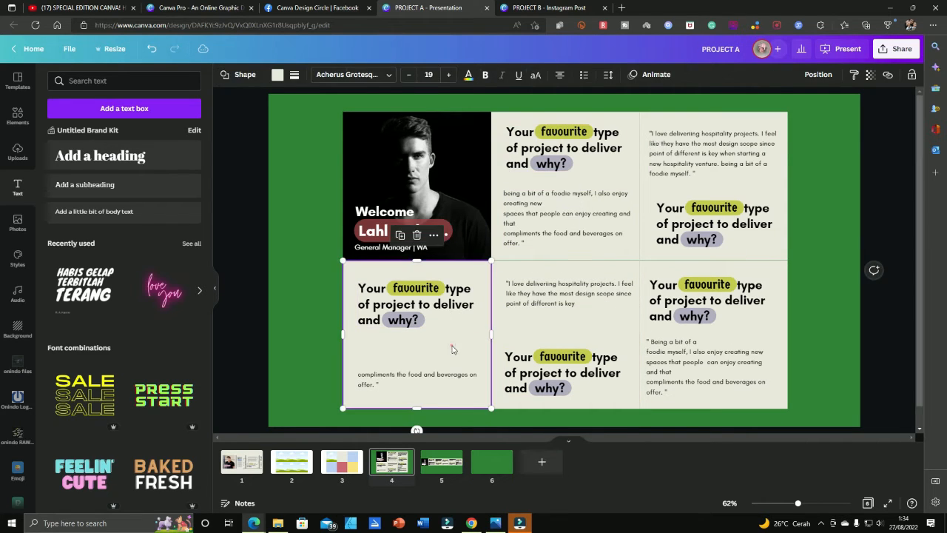
click(352, 458)
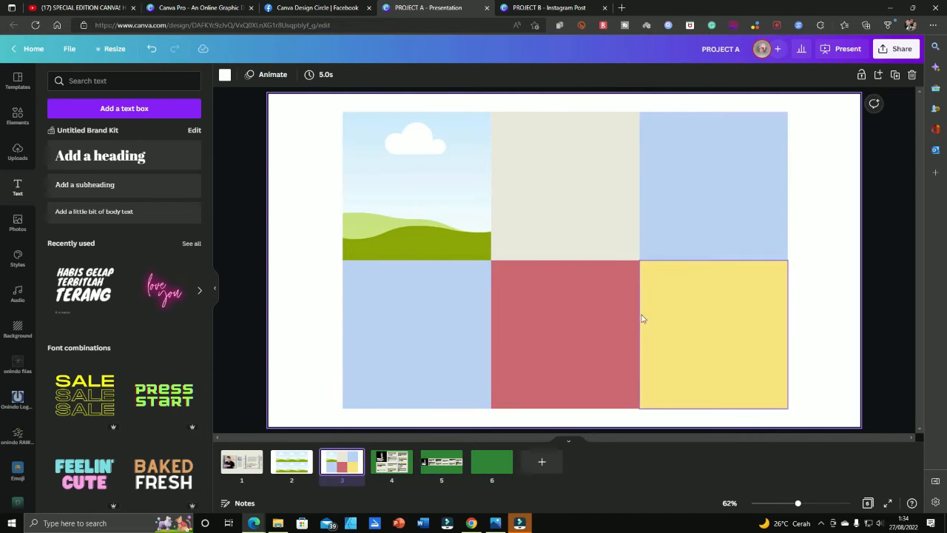
click(392, 462)
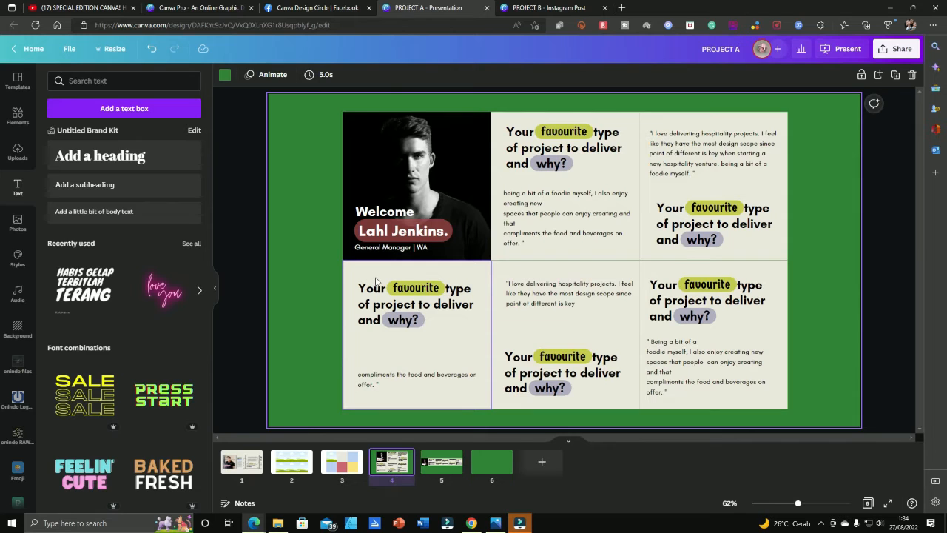
Show the rulers on page 4, try pulling out a horizontal and a vertical guide, and hide the rulers again
key(shift+r)
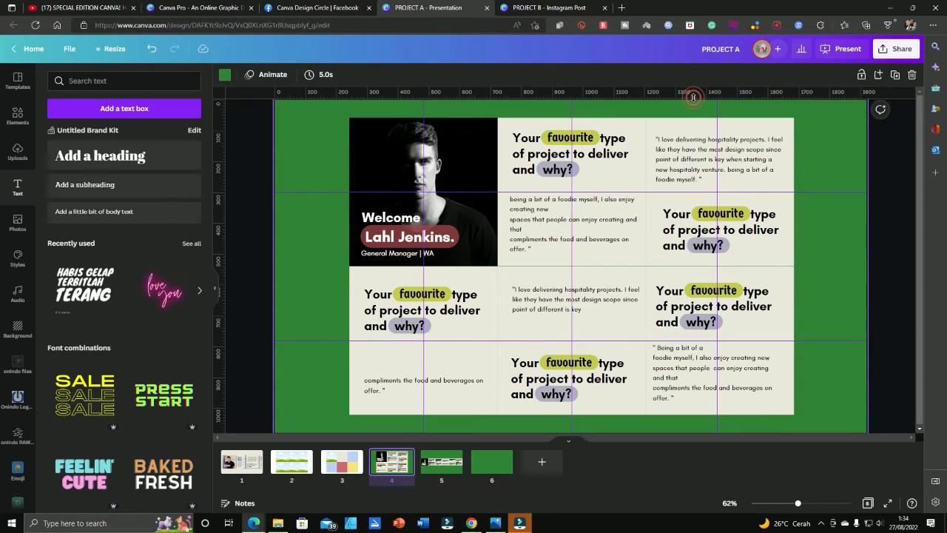
drag(693, 97, 715, 192)
drag(221, 149, 422, 170)
key(ctrl+z)
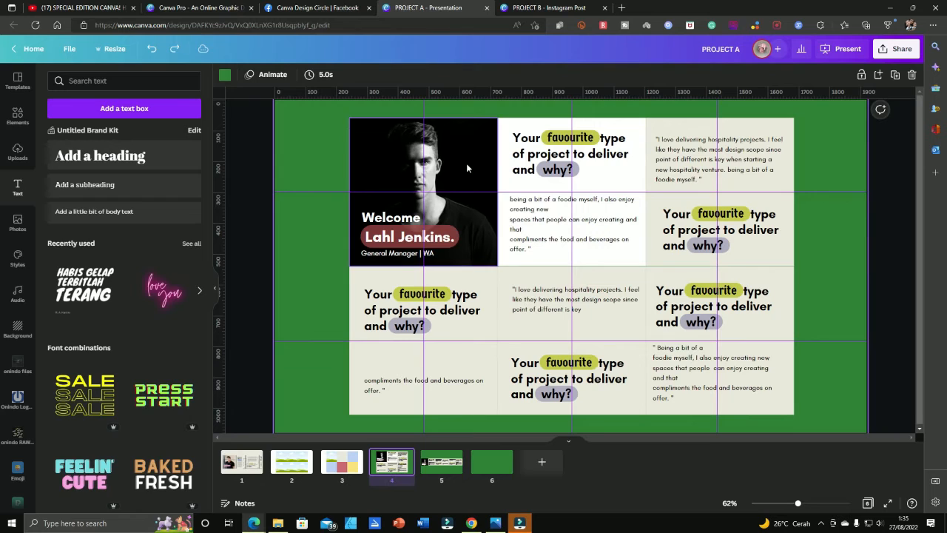
key(ctrl+y)
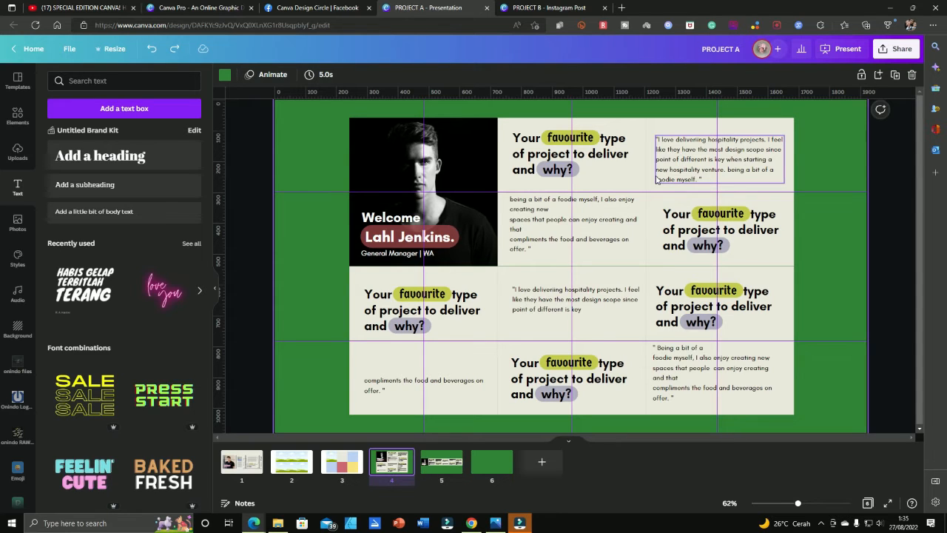
key(shift+r)
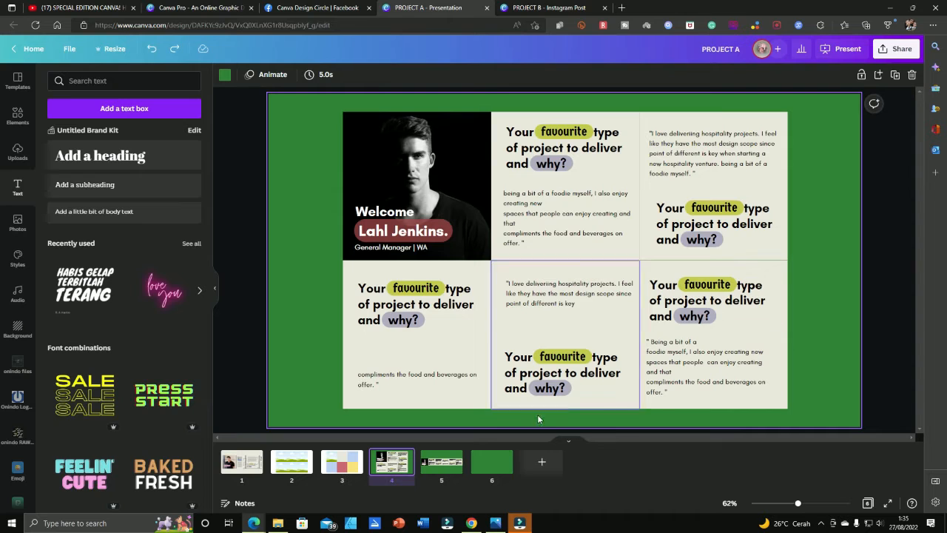
Compare the joined six-cell strip on page 5 with the reference images on page 1, and return to page 4
click(447, 466)
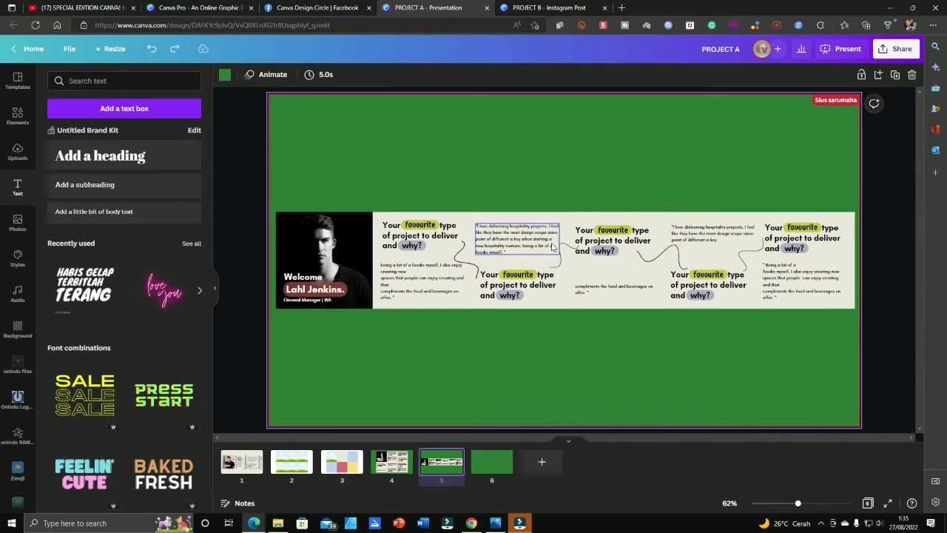
click(242, 466)
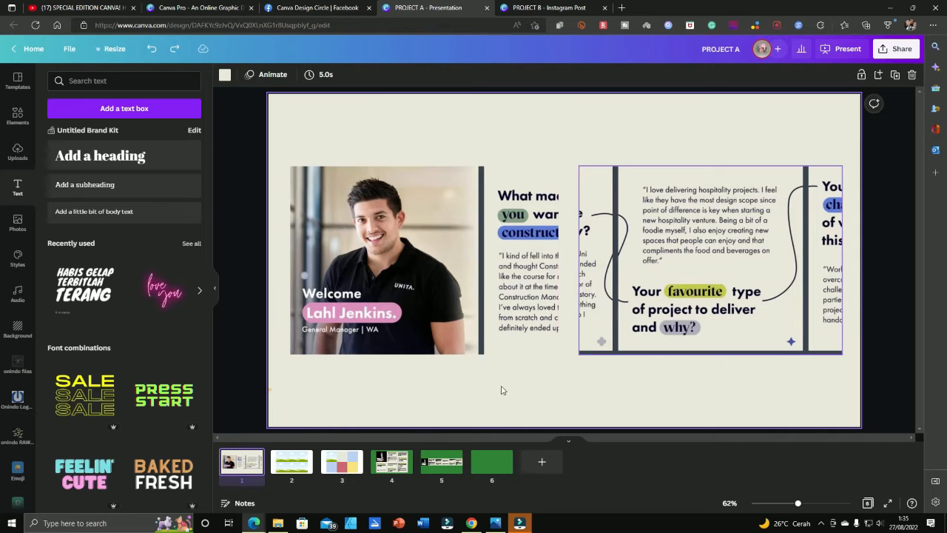
click(443, 462)
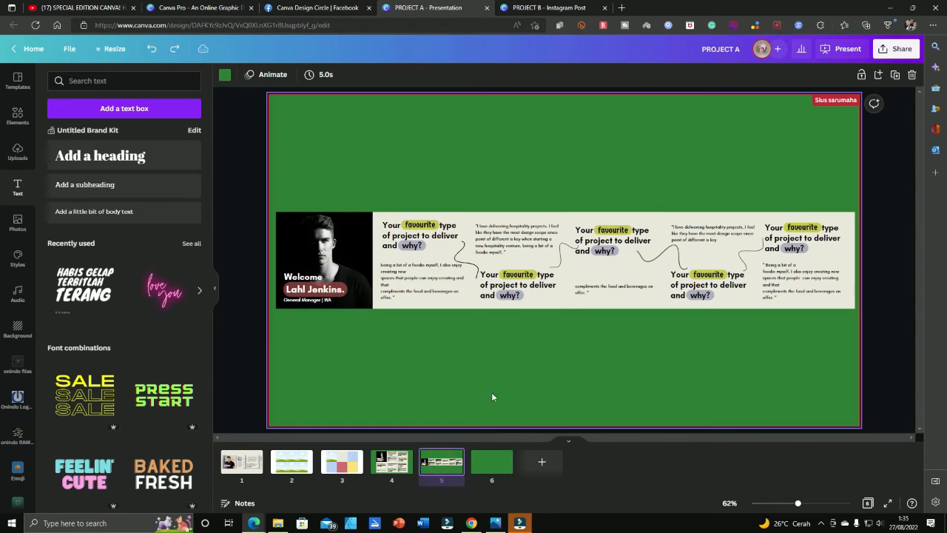
click(375, 463)
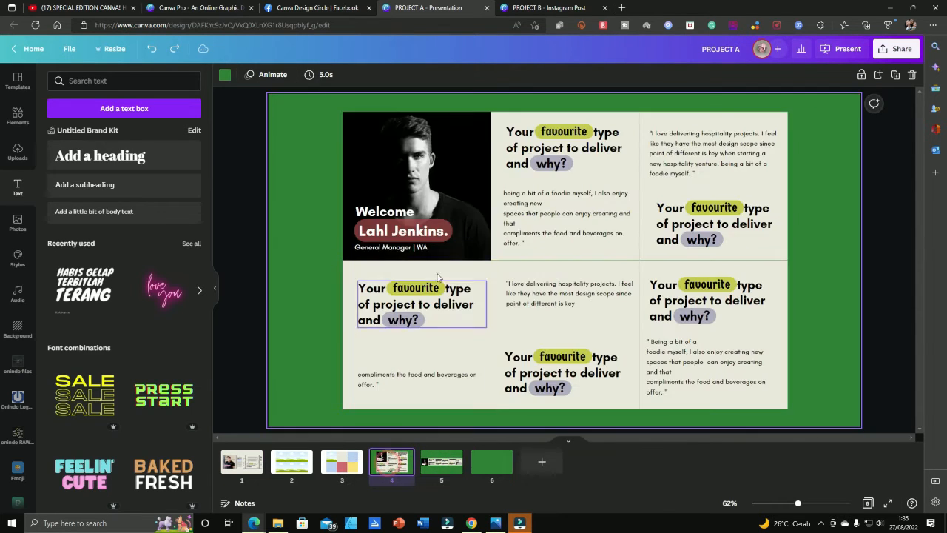
drag(289, 108, 825, 266)
click(825, 266)
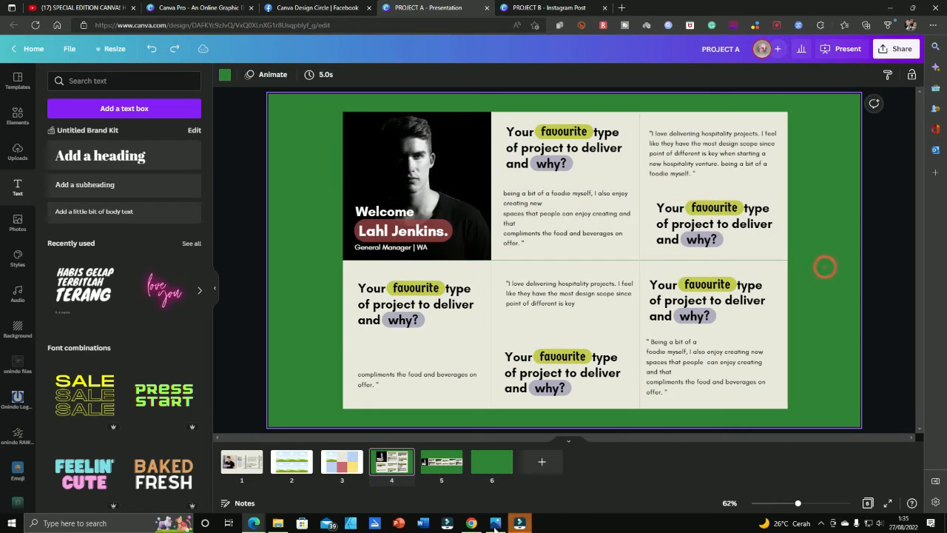
click(489, 472)
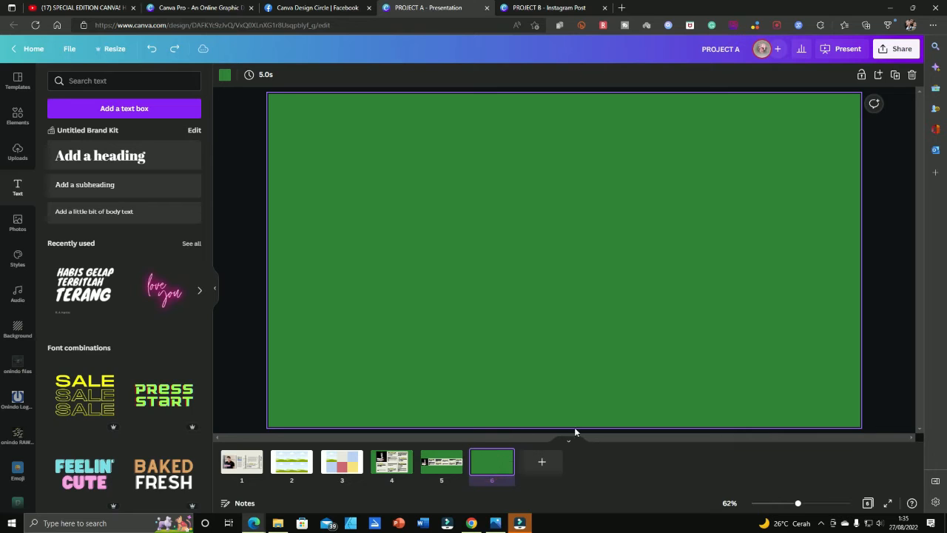
click(385, 461)
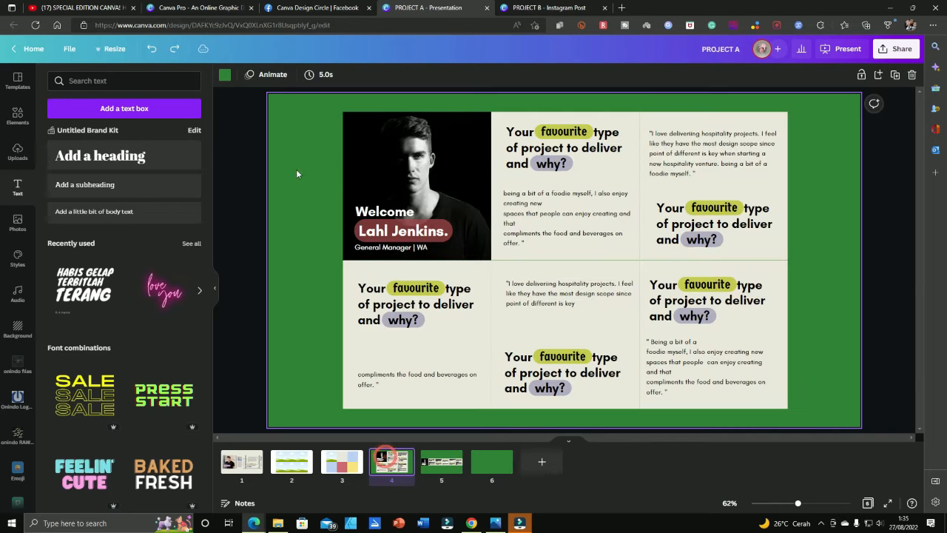
Copy the upper row of three cells from page 4 to page 6 and place it at about half size near the page's left edge
drag(267, 101, 837, 254)
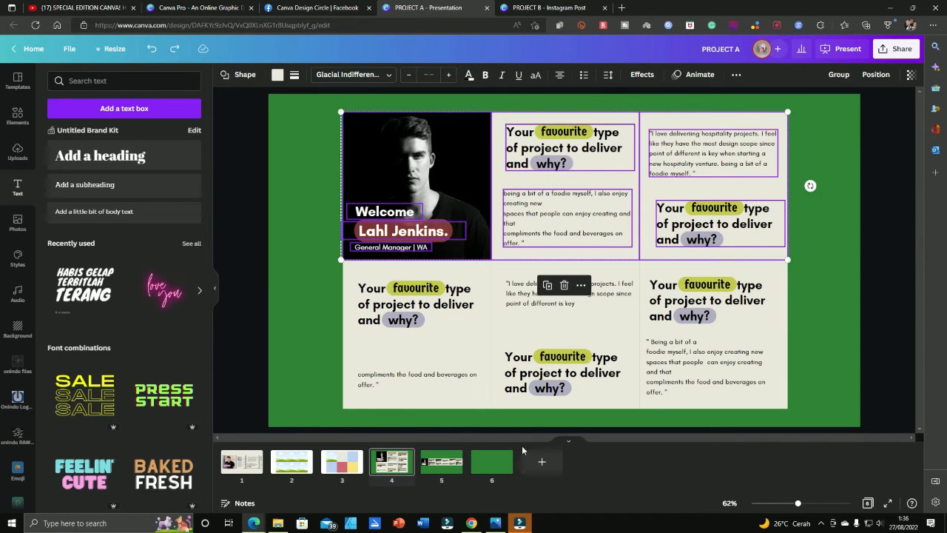
click(476, 466)
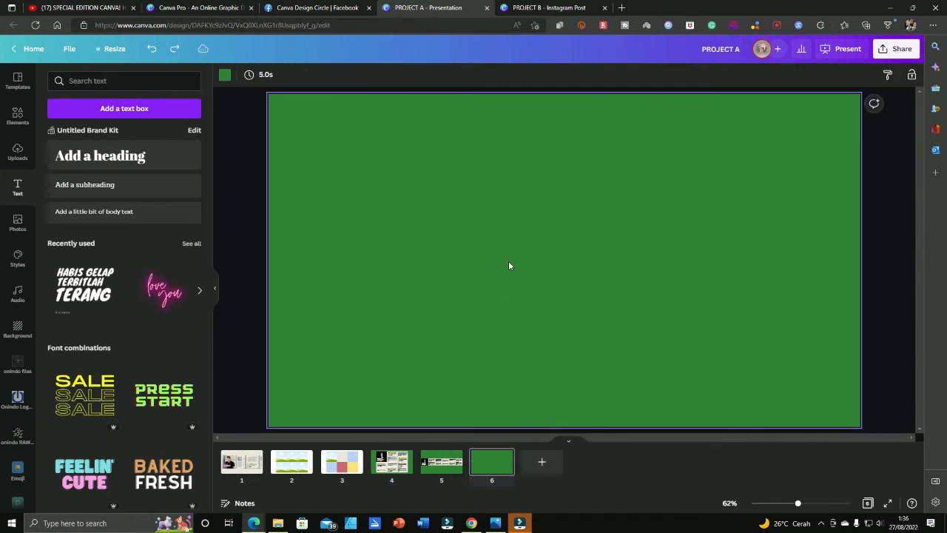
key(ctrl+v)
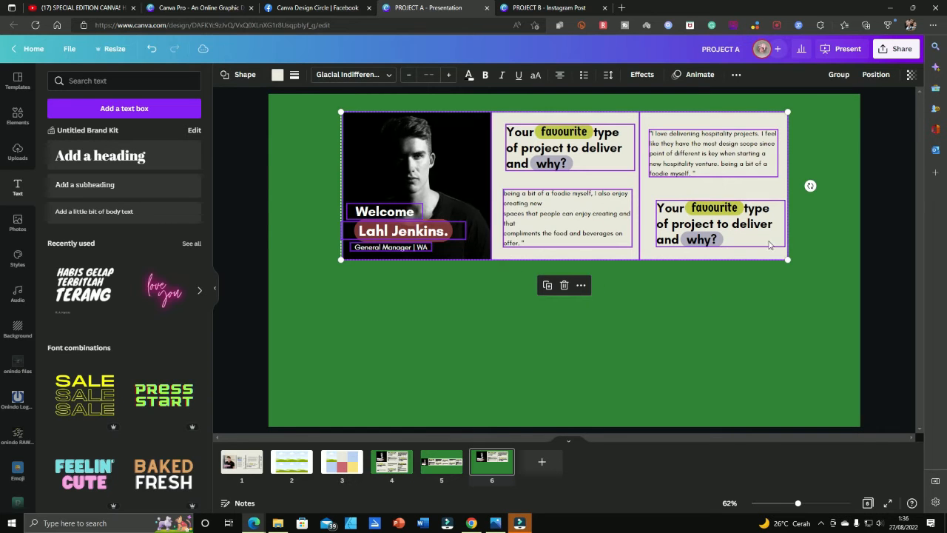
drag(787, 259, 564, 186)
drag(492, 149, 444, 224)
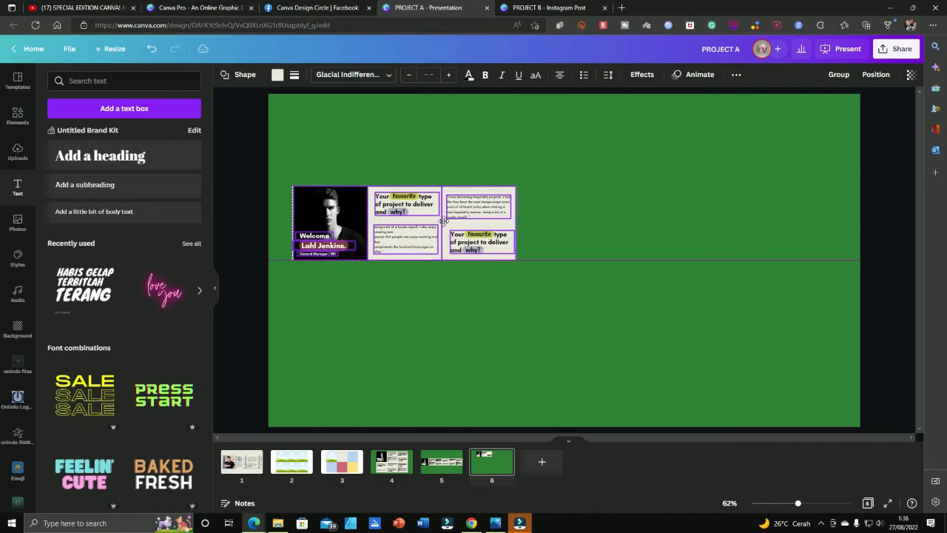
Copy the lower row of three cells from page 4 to page 6, shrink it to the upper row's height, and join it to that row's right end
click(400, 463)
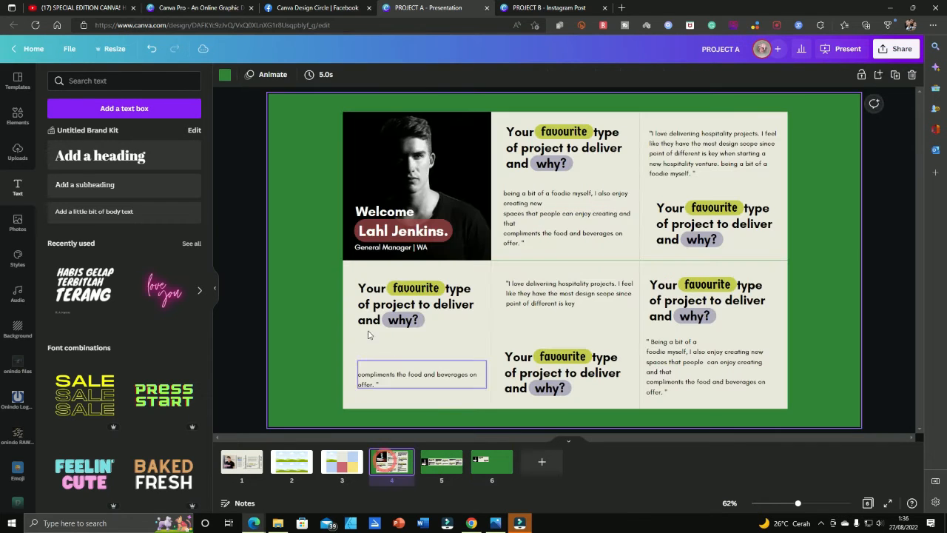
drag(253, 272, 817, 421)
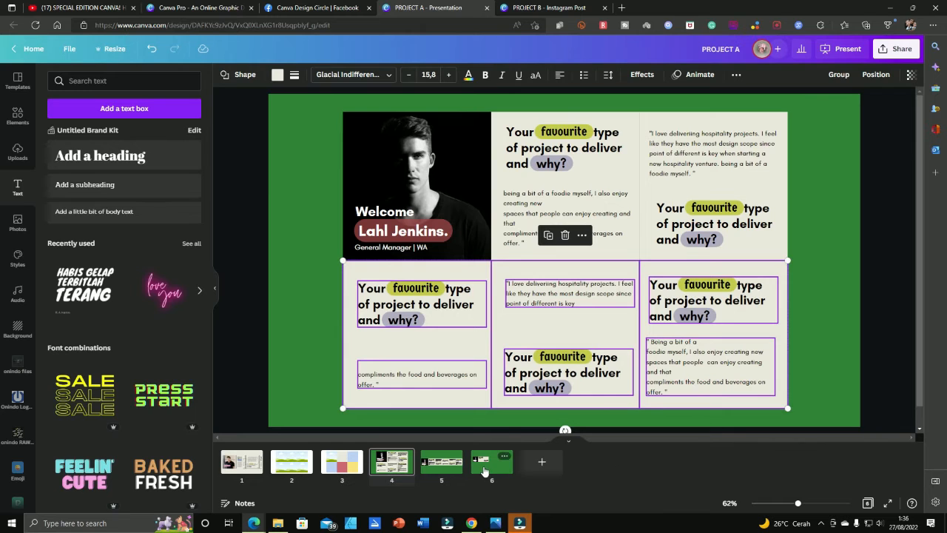
click(483, 470)
key(ctrl+v)
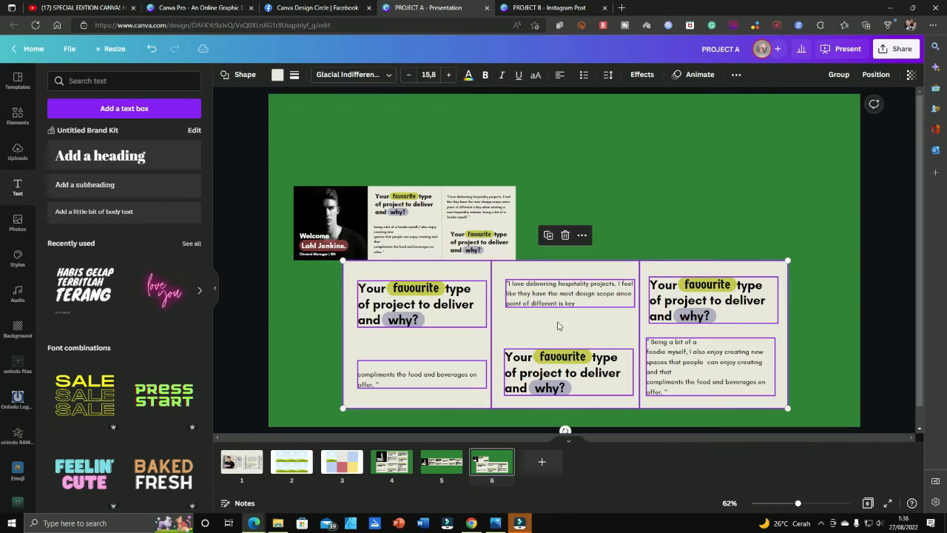
drag(789, 408, 508, 347)
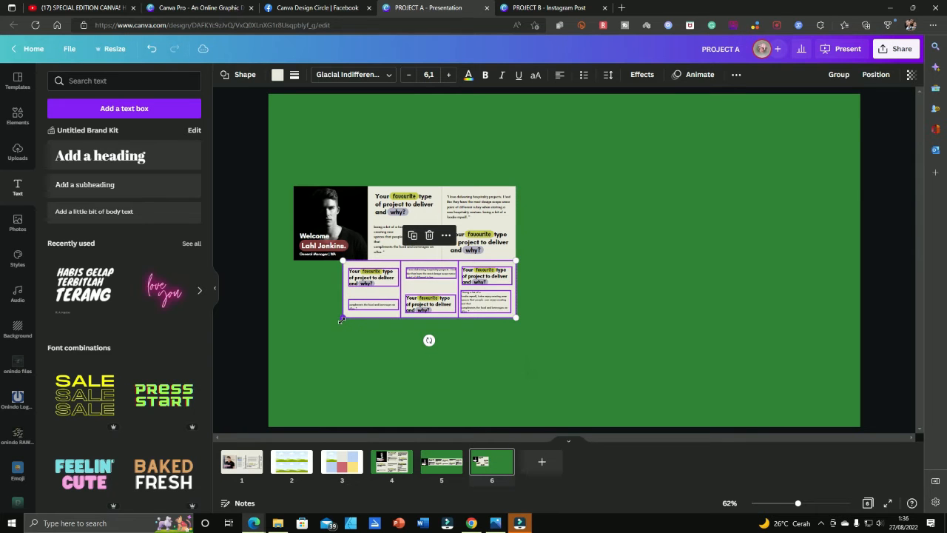
drag(342, 320, 293, 337)
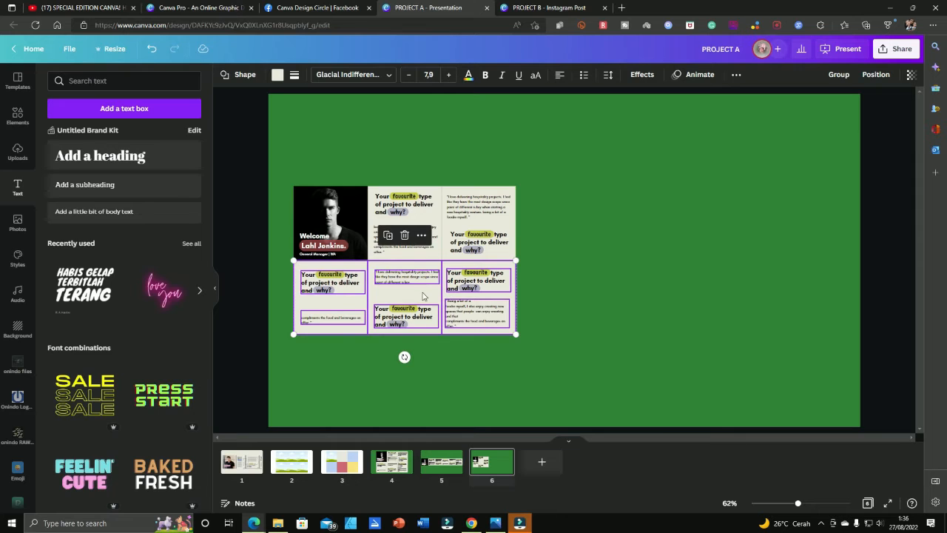
drag(424, 297, 645, 219)
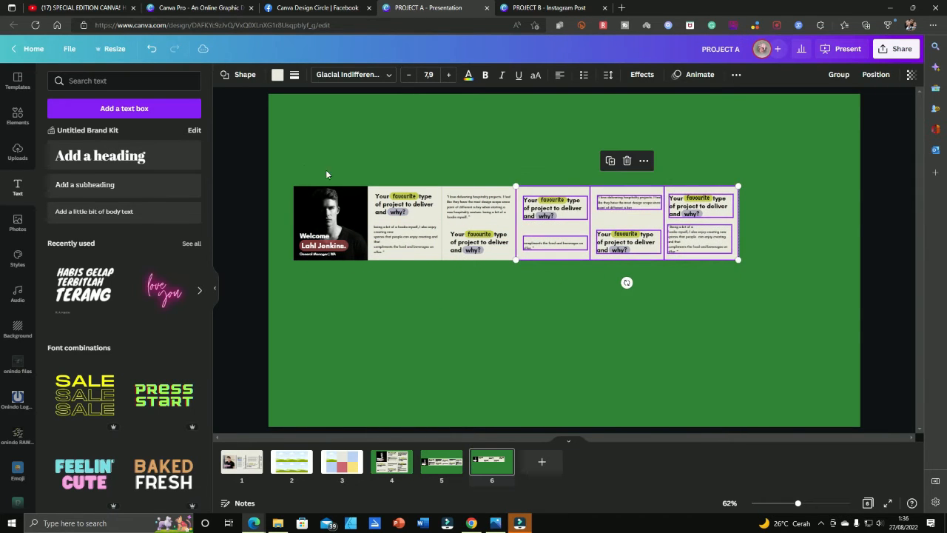
click(314, 161)
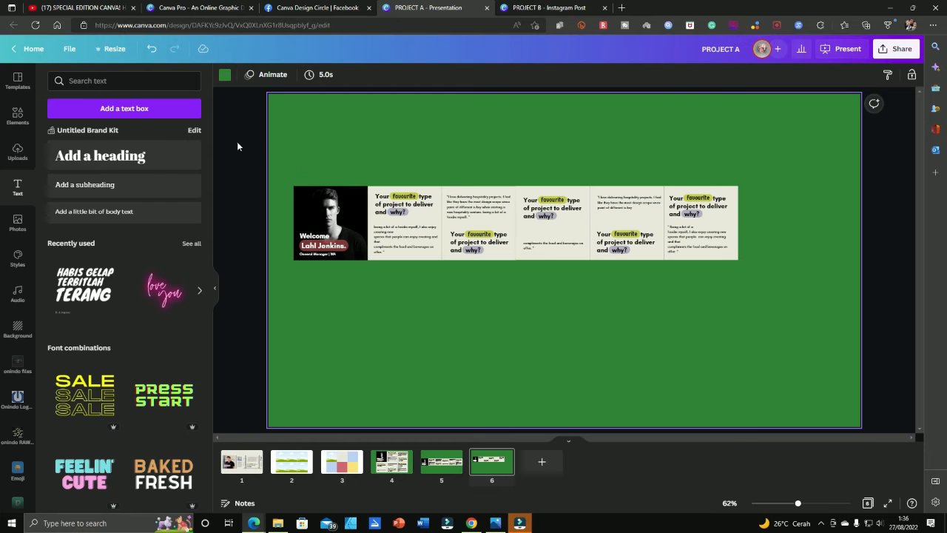
Enlarge the whole six-cell strip on page 6 to nearly the page width and centre it vertically on the page
drag(238, 145, 808, 278)
drag(737, 260, 839, 332)
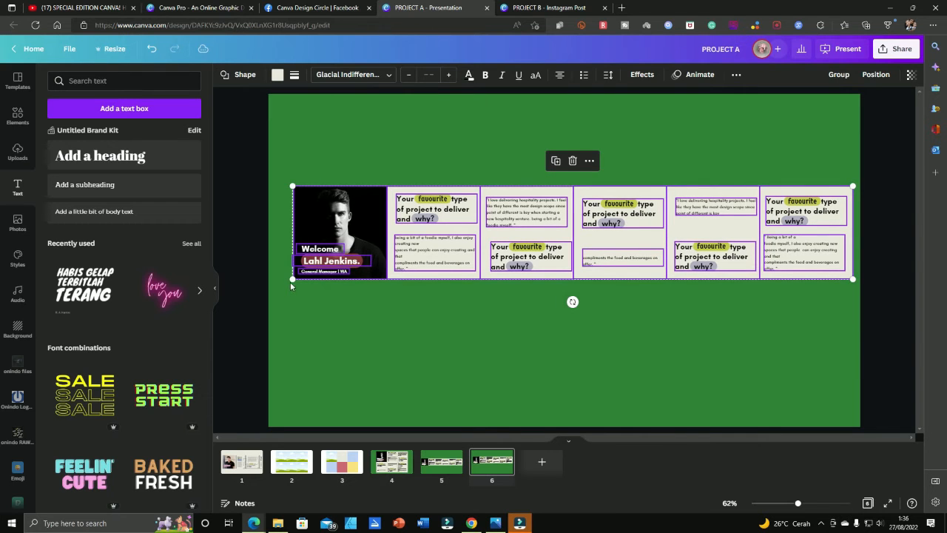
drag(281, 283, 275, 281)
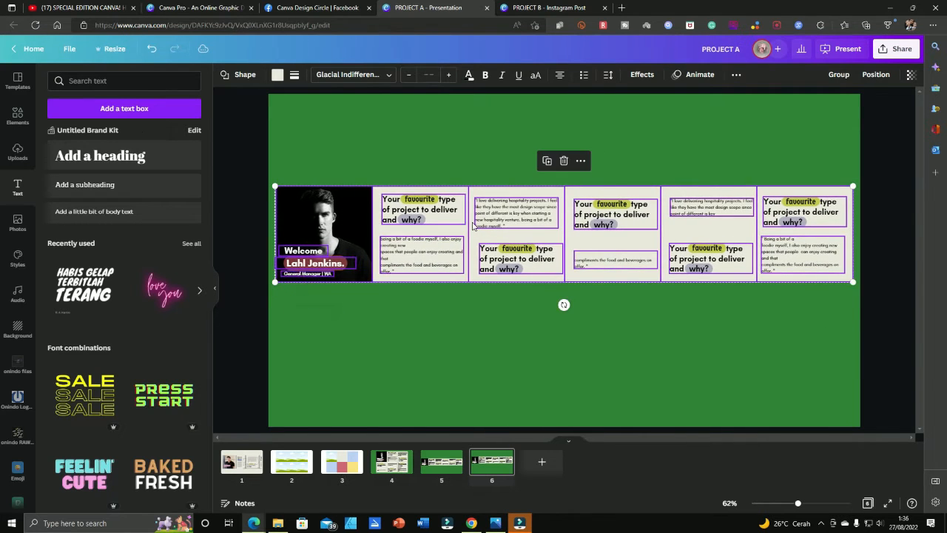
drag(471, 222, 474, 247)
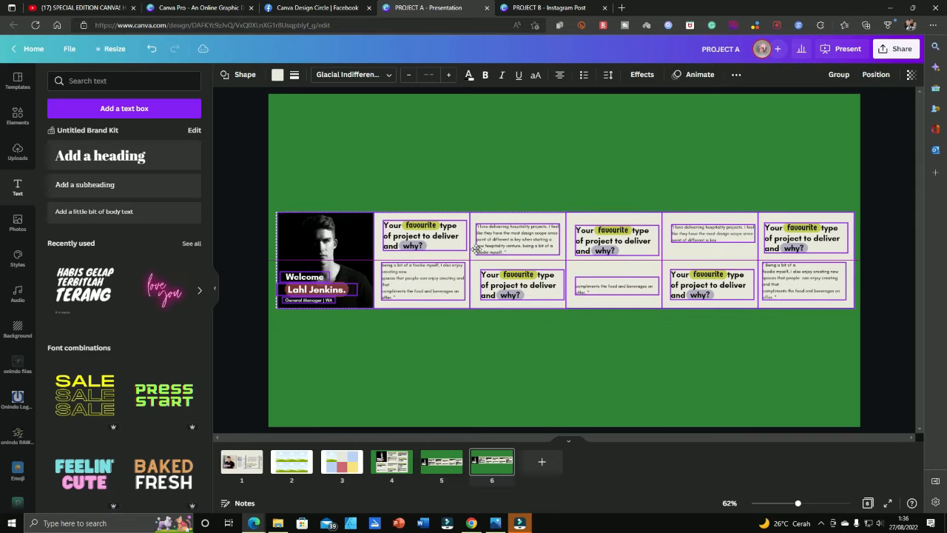
click(517, 332)
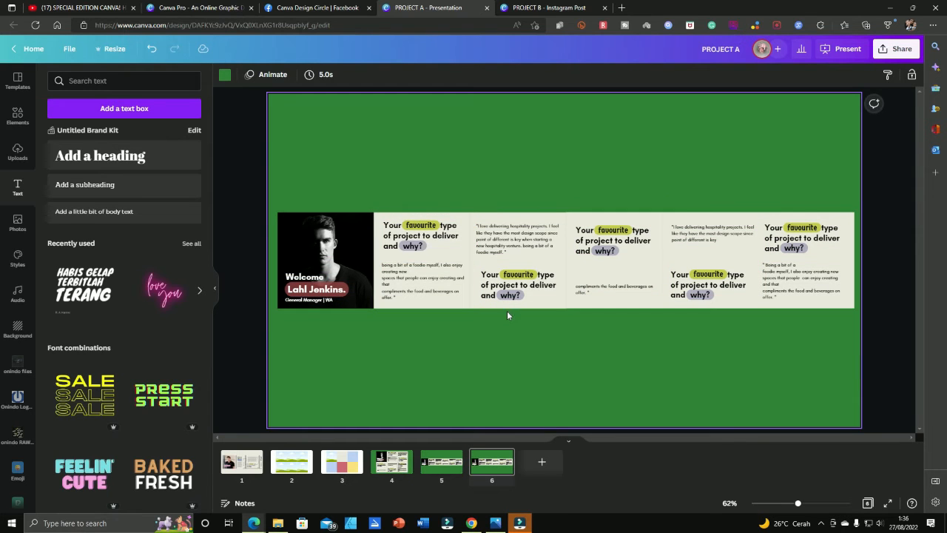
Copy the curved line between the second and third cells from page 5's strip to the same place on page 6
click(402, 464)
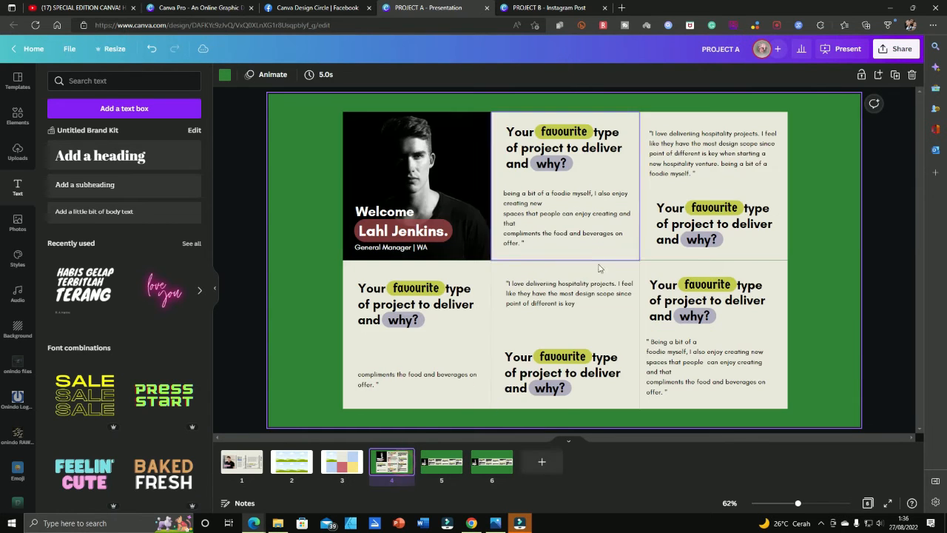
click(491, 463)
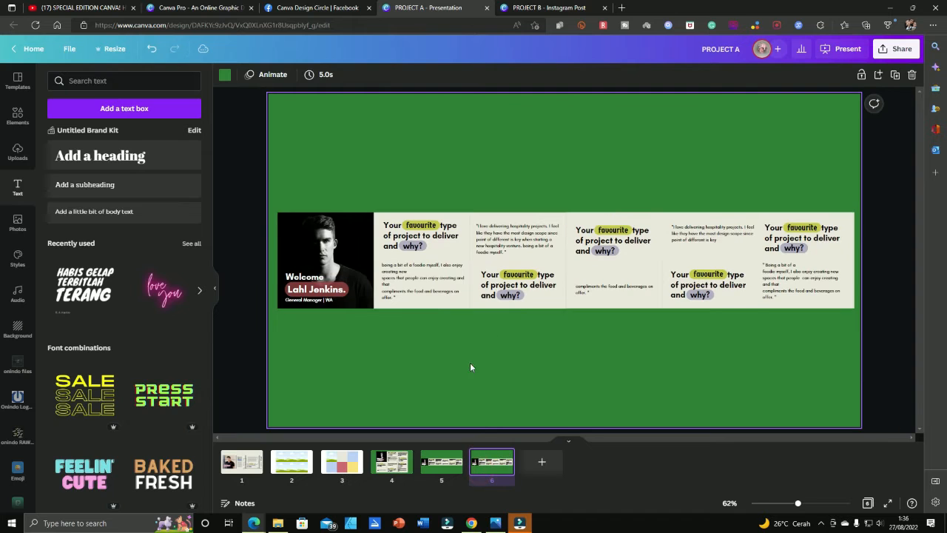
click(436, 466)
click(467, 272)
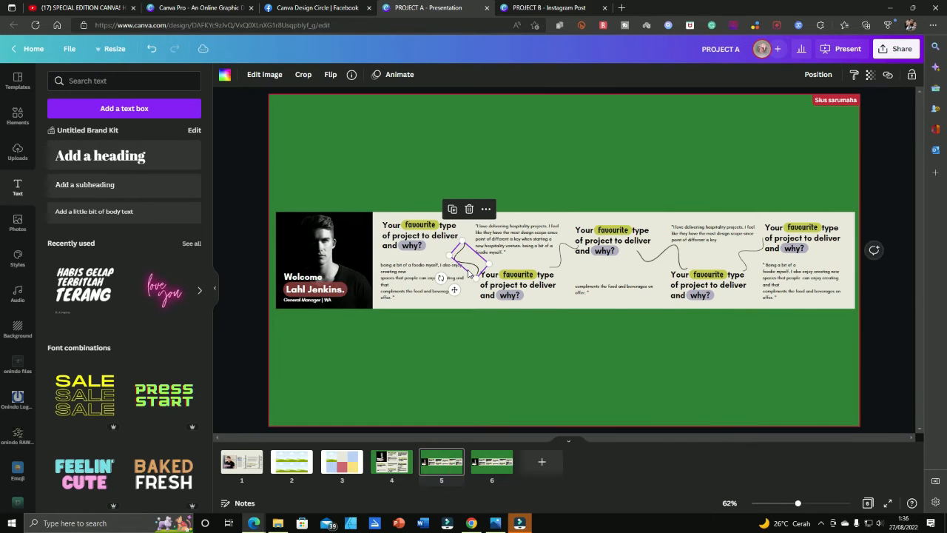
click(502, 475)
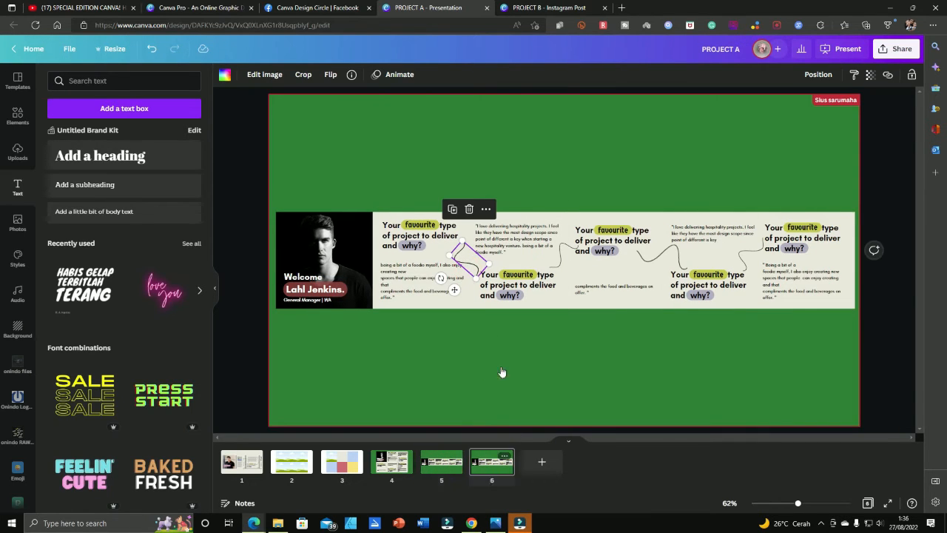
click(472, 255)
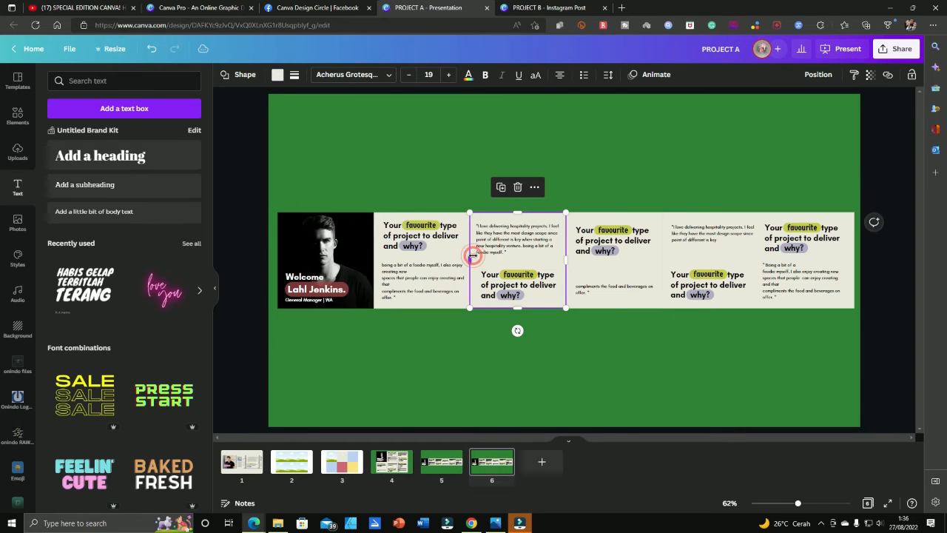
click(472, 256)
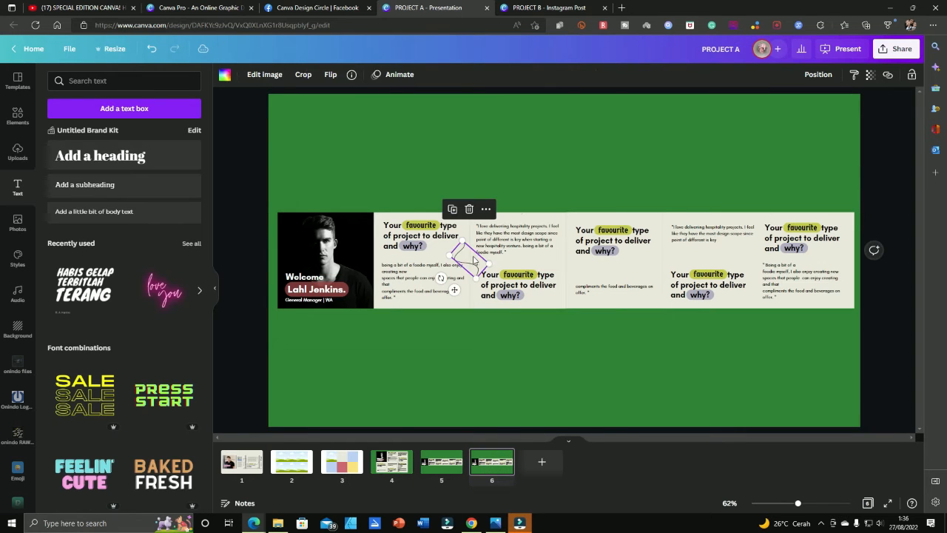
View the details of the curved line graphic on page 6, close them, and reselect the line
click(351, 74)
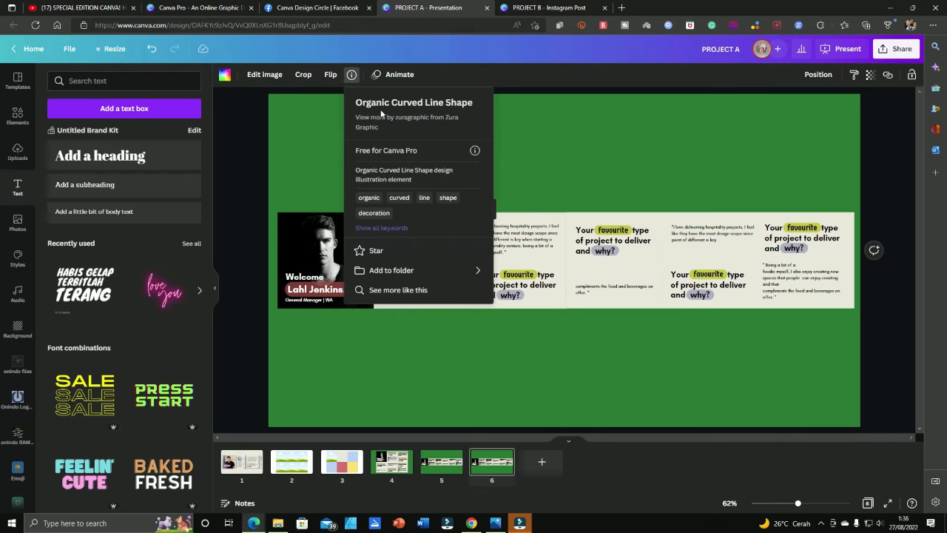
click(607, 155)
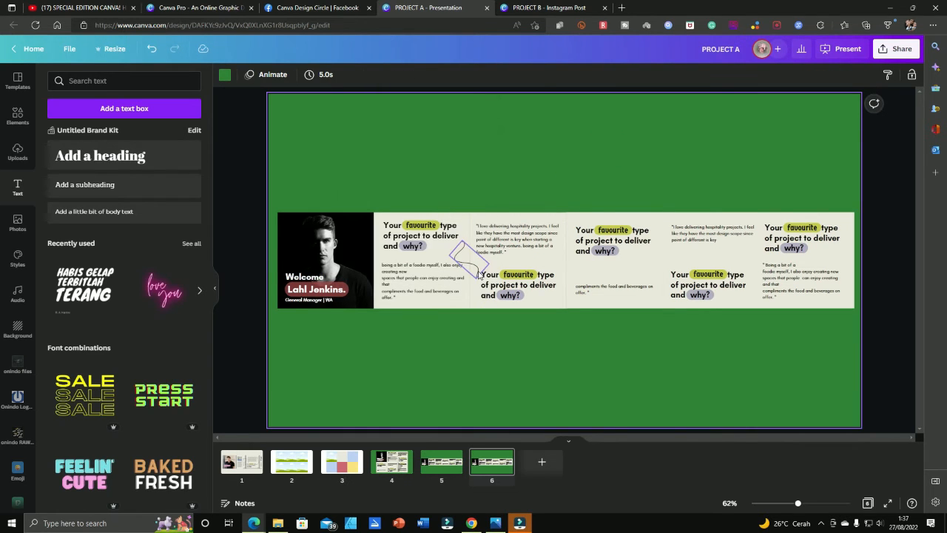
click(479, 272)
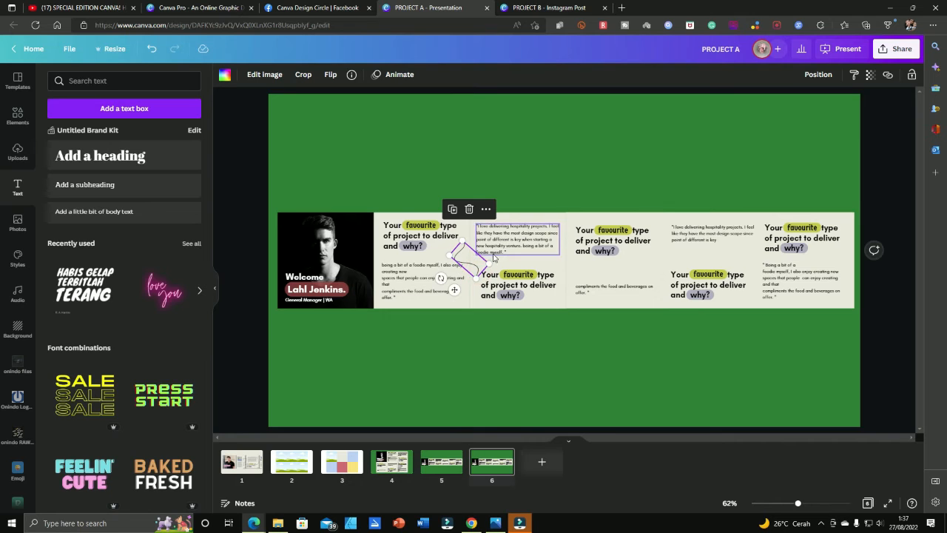
Return to page 5 and examine the extent of the complete strip with its curved connecting lines, leaving nothing selected
click(450, 463)
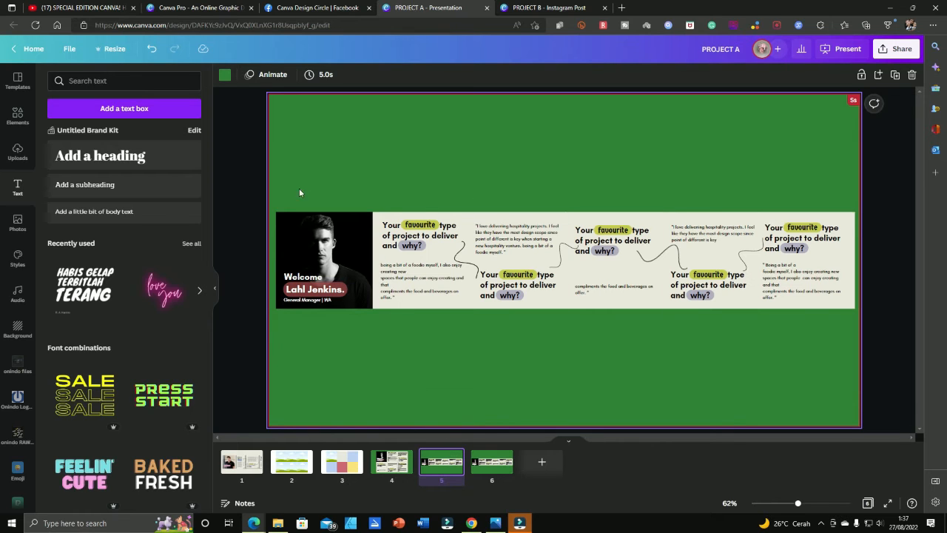
drag(272, 180, 887, 353)
click(887, 353)
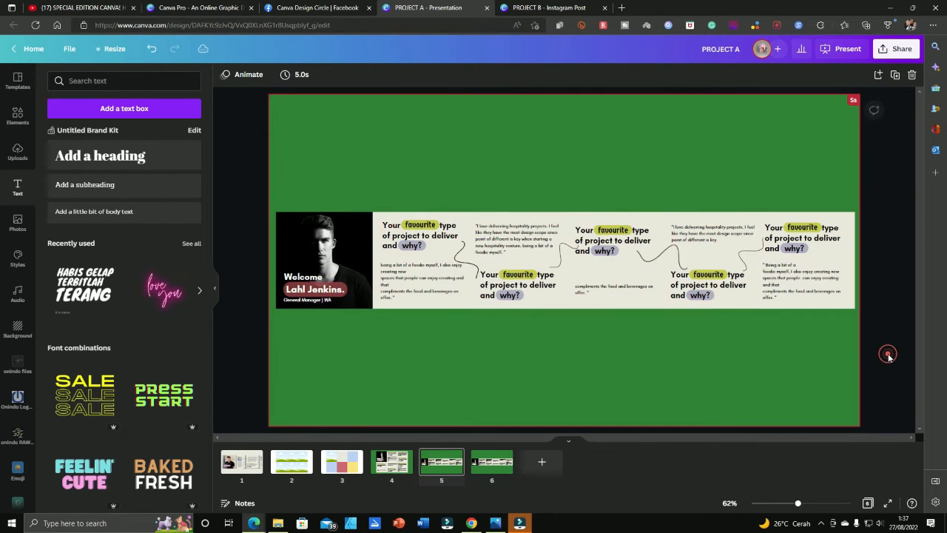
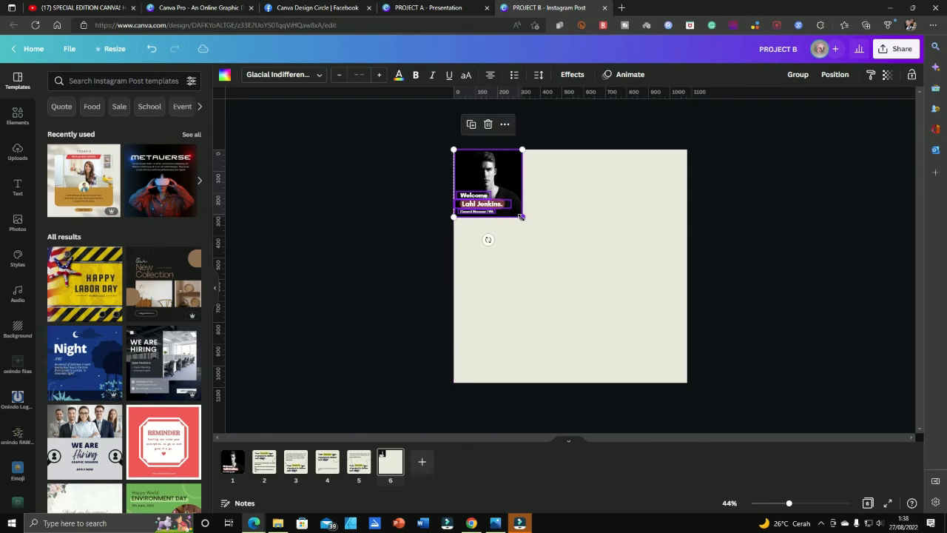
Enlarge the photo cell with its welcome text to fill page 6 of PROJECT B, and nudge it right to meet the page edge
drag(521, 217, 689, 383)
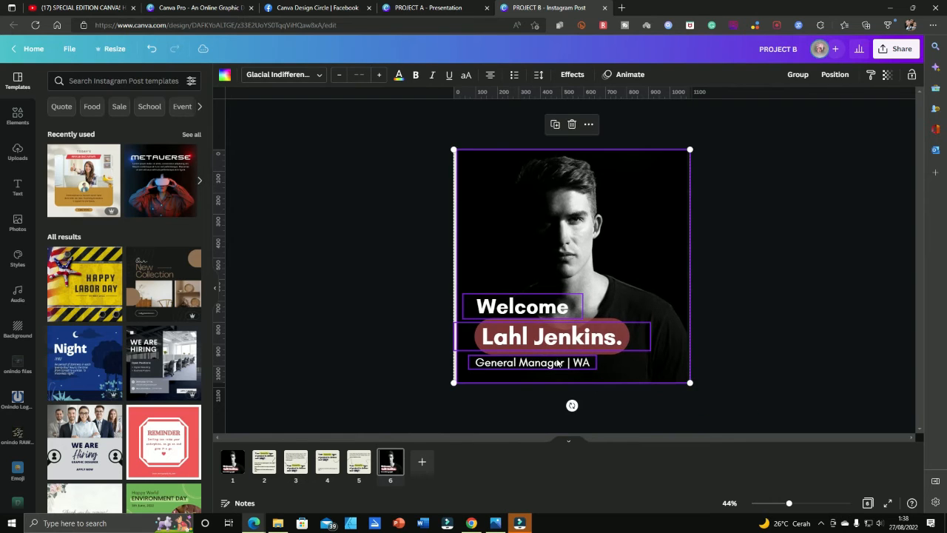
key(Escape)
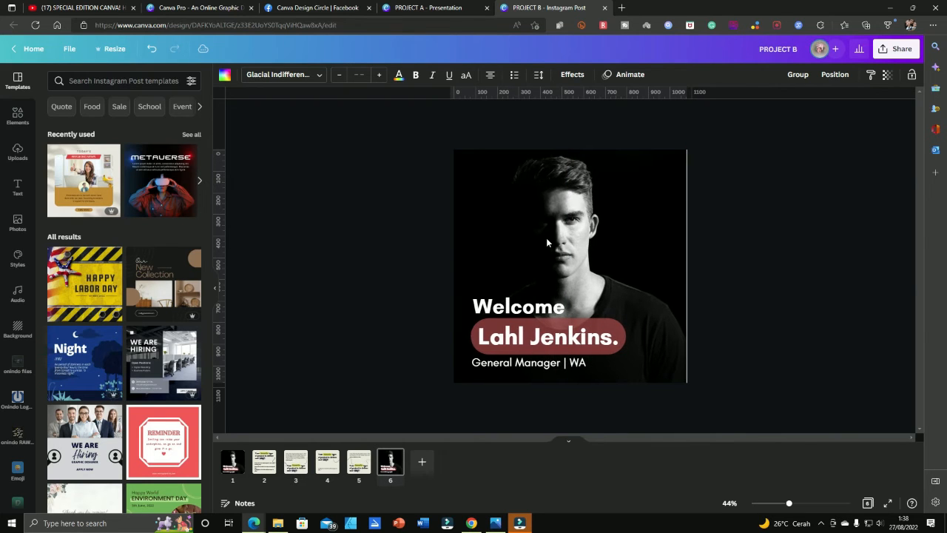
key(ctrl+a)
key(Right)
key(Right)
key(Right)
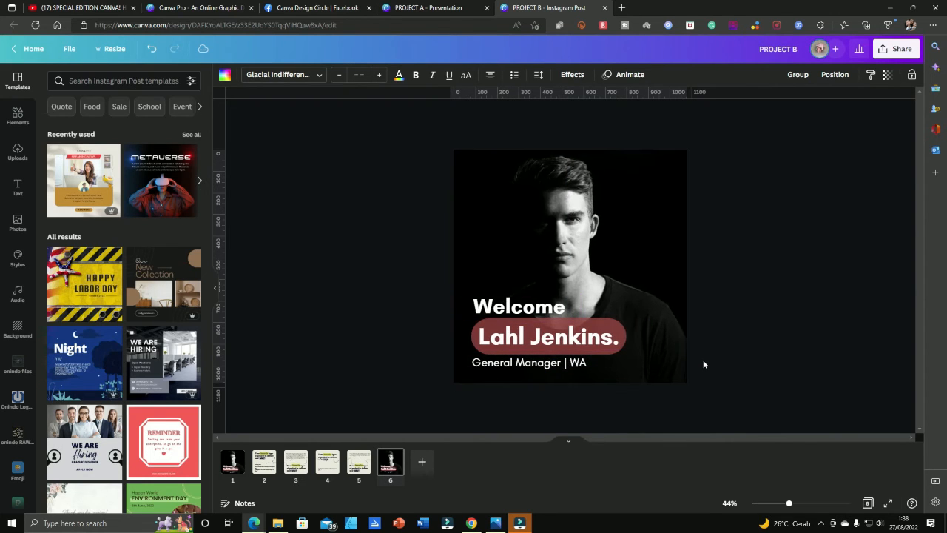
click(750, 333)
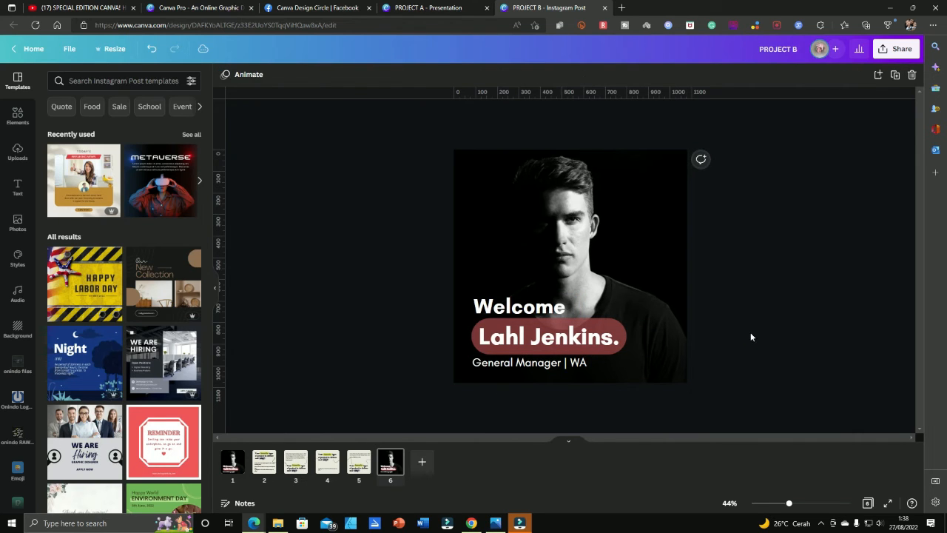
Add page 7 to PROJECT B and copy PROJECT A's second strip cell, with its text and curved line, onto it
click(422, 463)
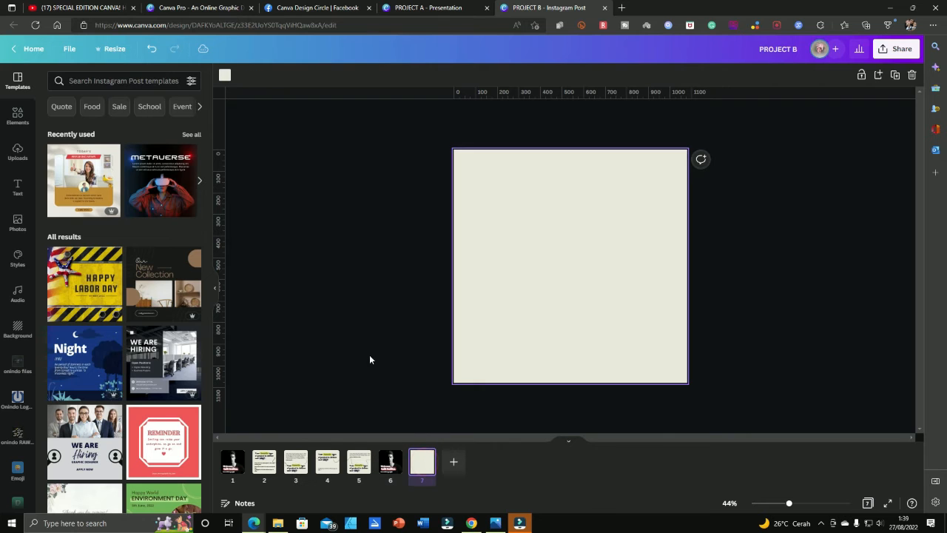
click(424, 9)
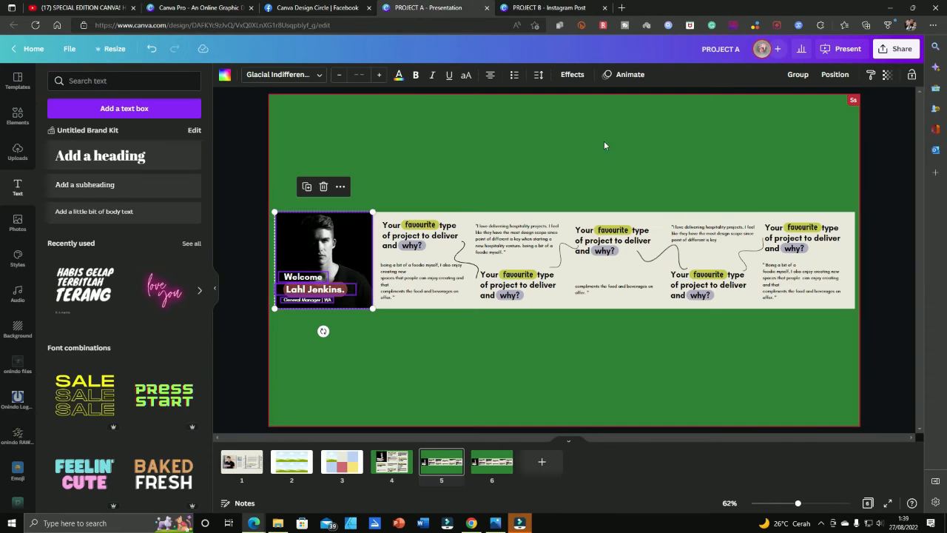
click(406, 125)
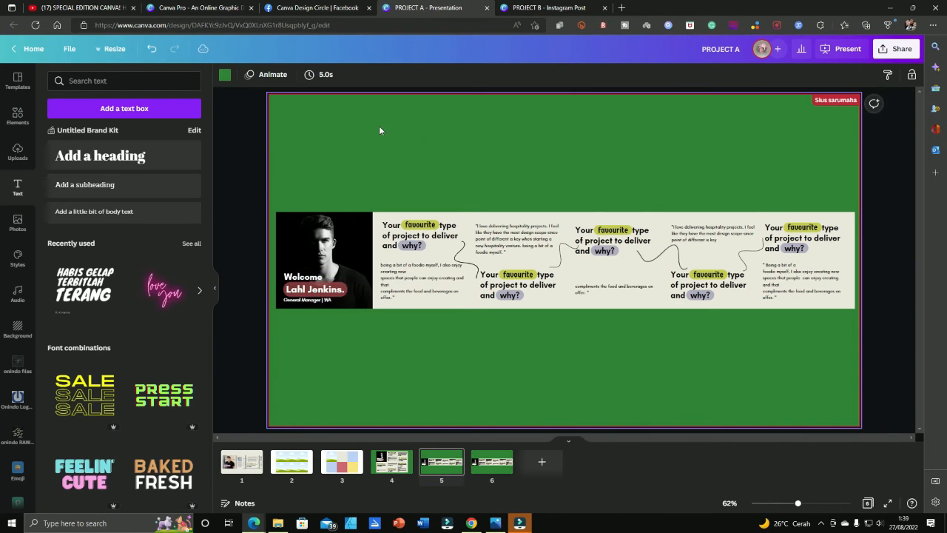
drag(379, 127, 464, 330)
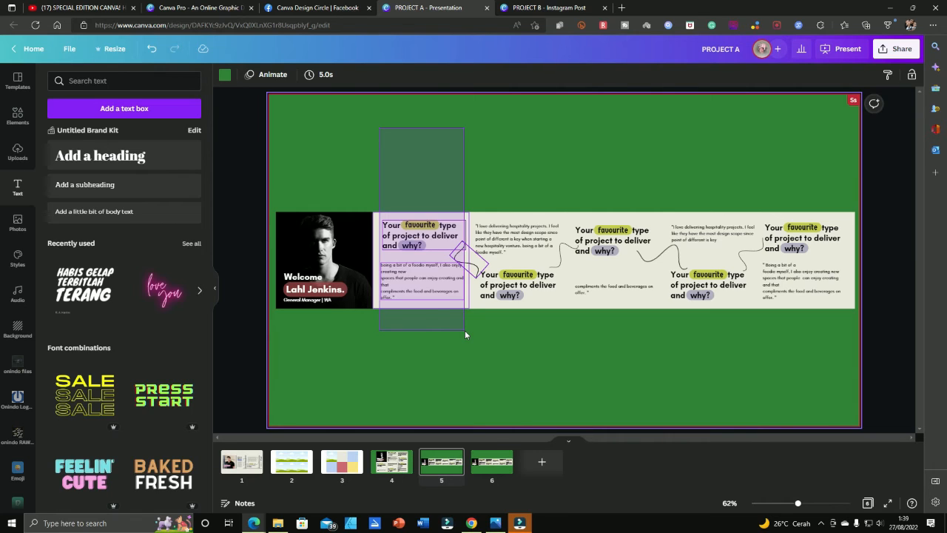
drag(465, 330, 464, 329)
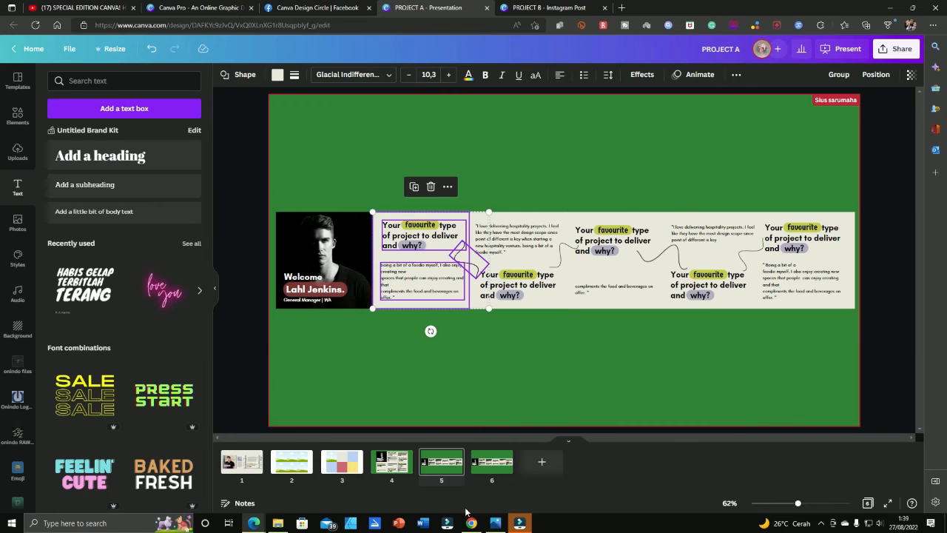
click(564, 9)
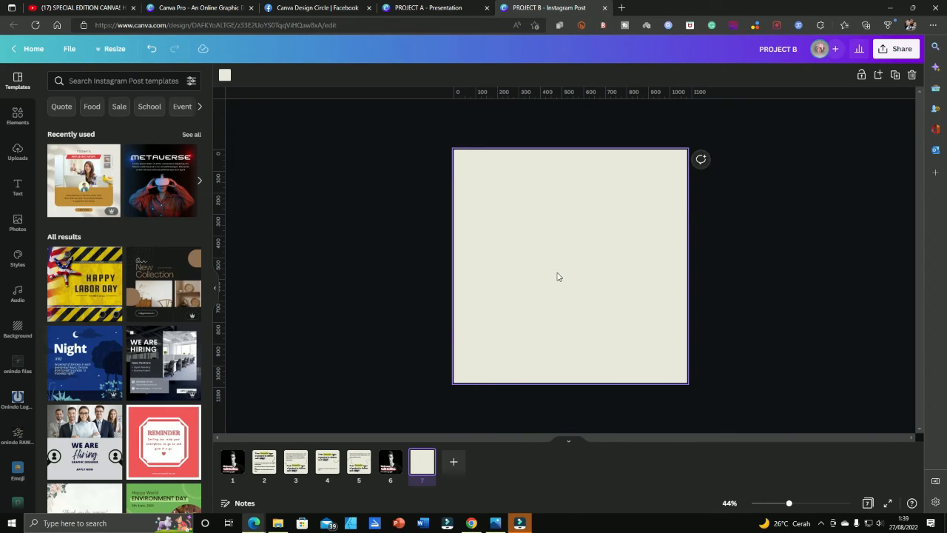
click(541, 226)
key(ctrl+v)
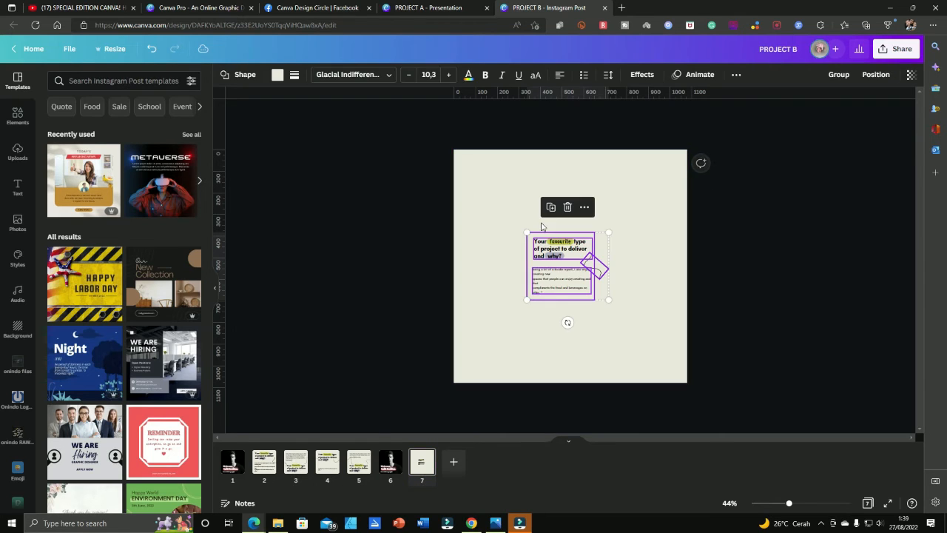
Enlarge the pasted cell on page 7 and clear the page's beige background to white
drag(610, 299, 679, 360)
click(514, 163)
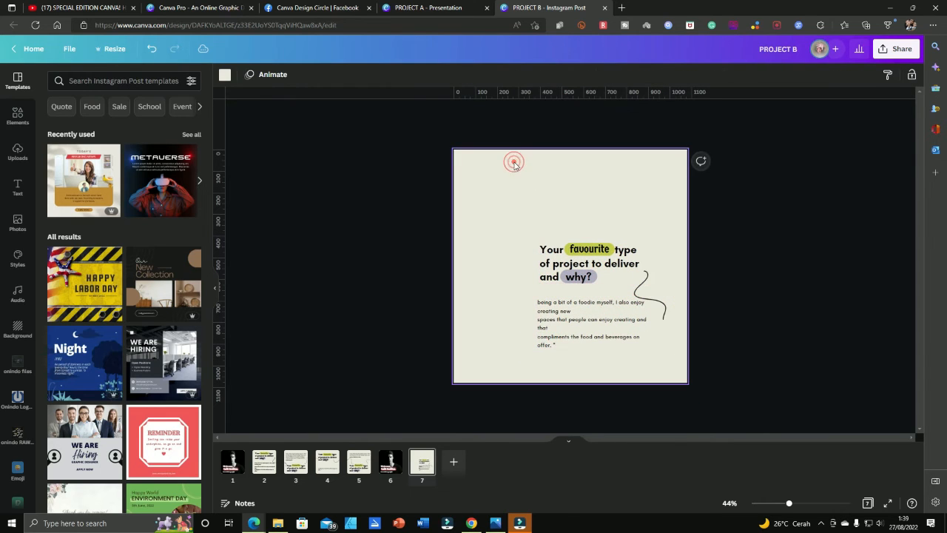
click(494, 198)
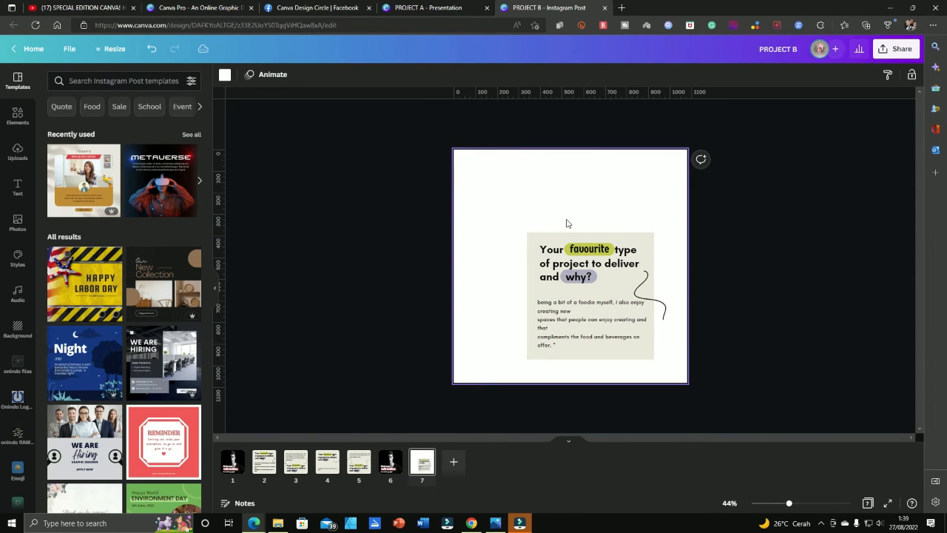
Align the cell and its contents to page 7's upper-left corner and scale the selection to about 1,301 × 1,080 to fill the page
mouse_move(508, 213)
mouse_down()
mouse_move(671, 384)
mouse_move(658, 370)
mouse_up()
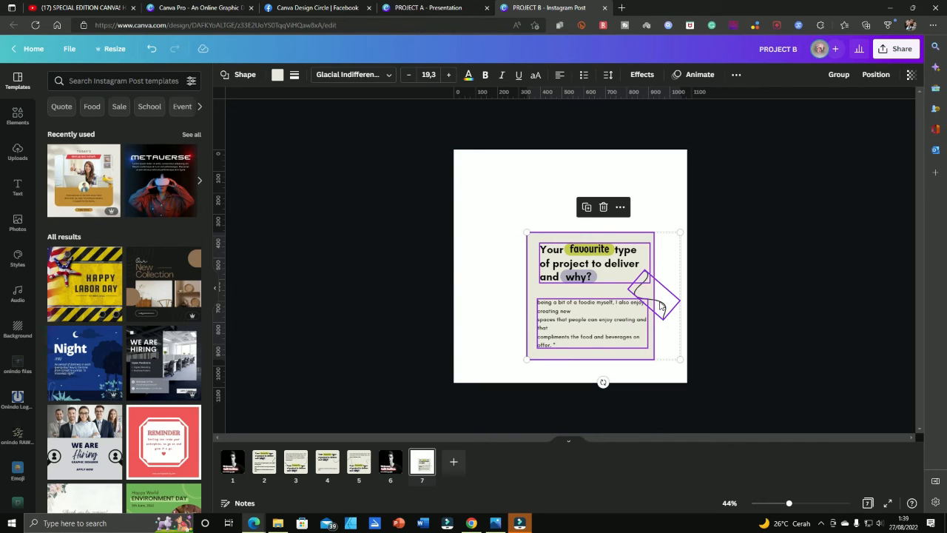
mouse_move(605, 331)
mouse_down()
mouse_move(572, 313)
mouse_move(523, 247)
mouse_move(538, 257)
mouse_up()
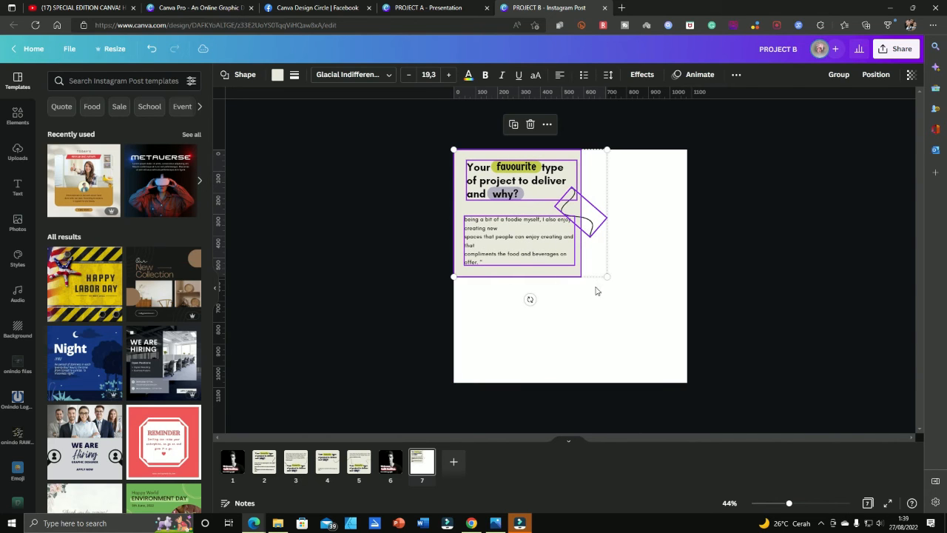
drag(607, 278, 727, 390)
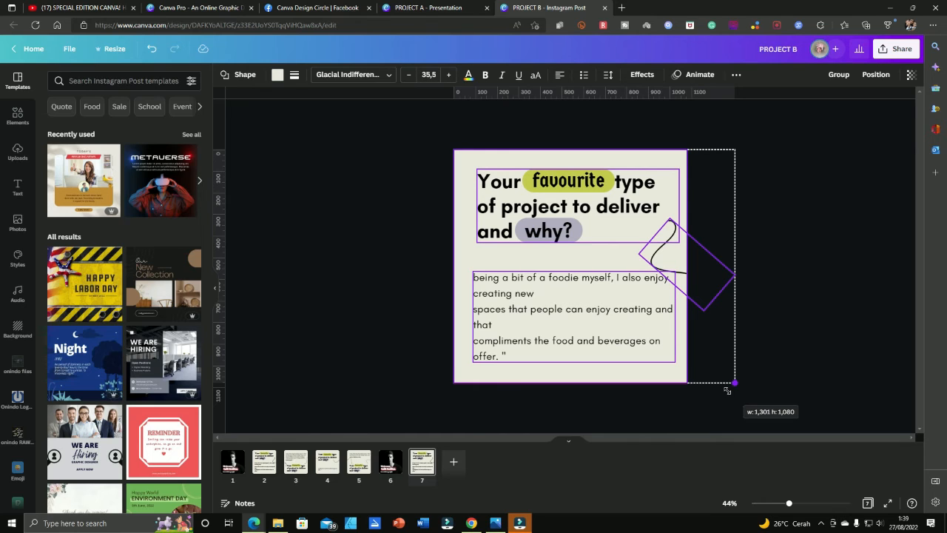
drag(727, 389, 727, 390)
click(809, 266)
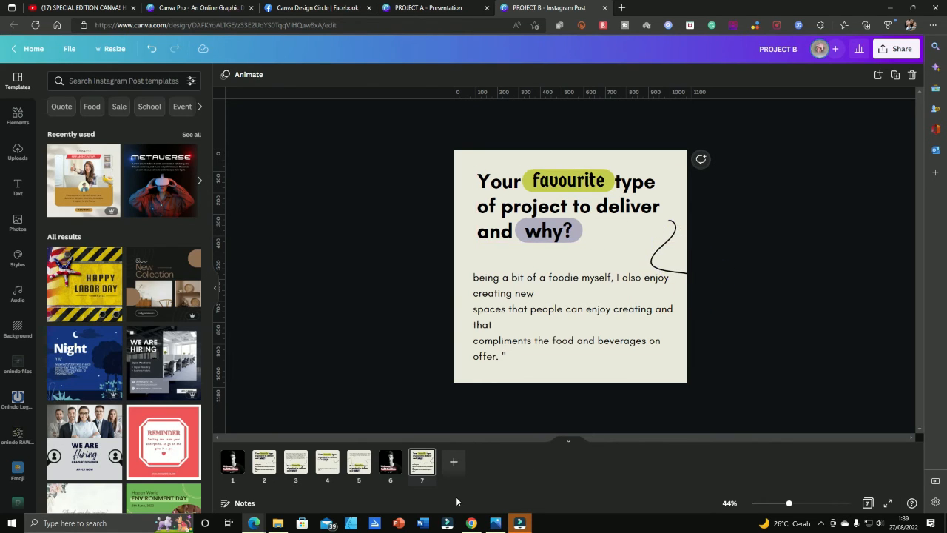
Look through pages 3 to 5 of PROJECT B and remove the repeated demonstration pages 7 and 6
click(295, 466)
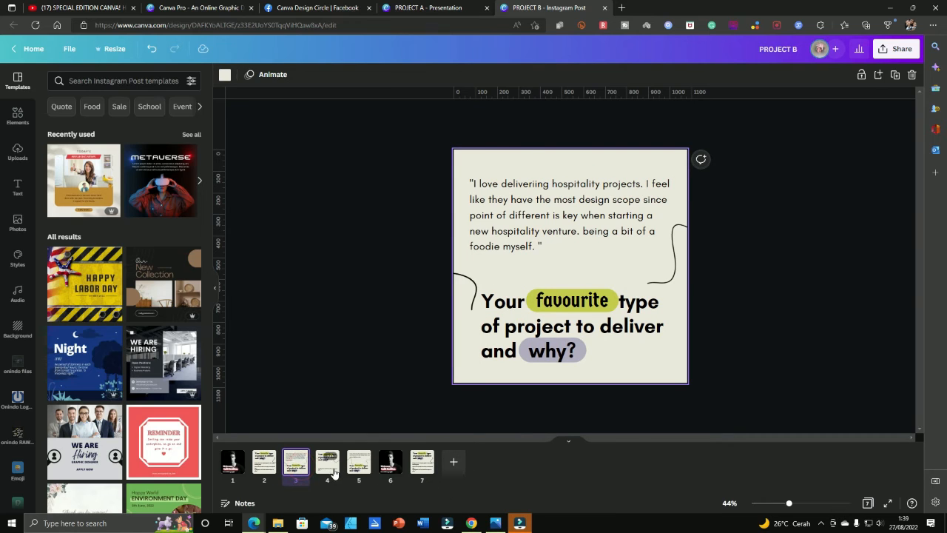
click(332, 466)
click(357, 472)
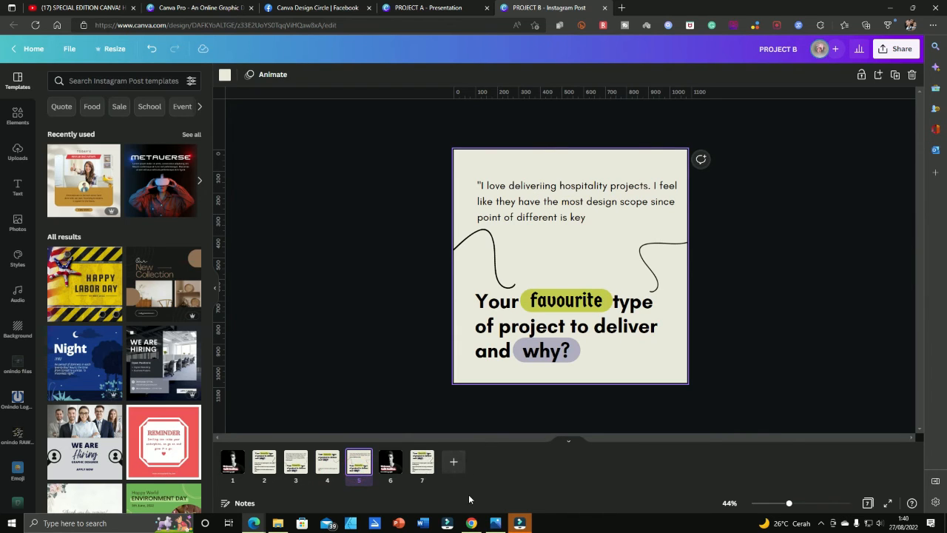
key(ctrl+z)
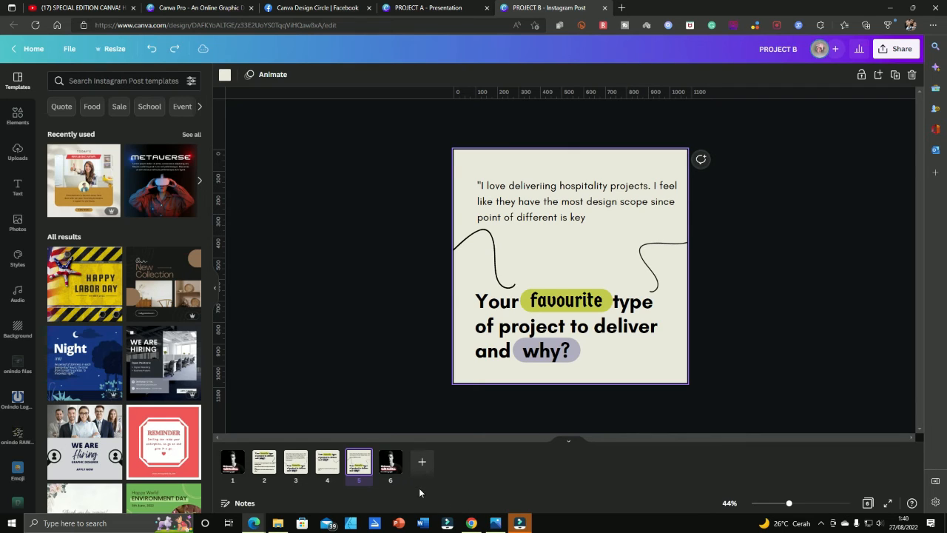
key(ctrl+z)
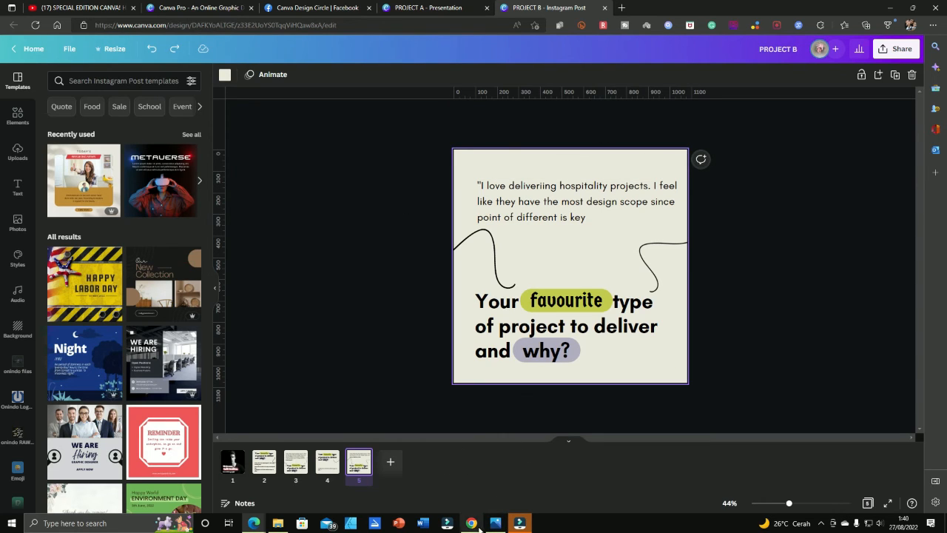
click(348, 203)
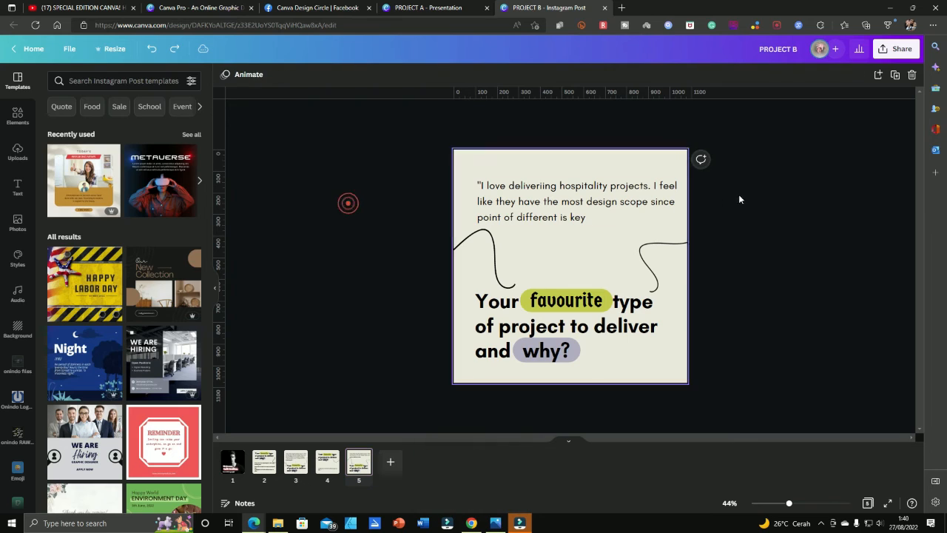
Open the download settings for PROJECT B and view the page selection list, leaving PNG and all pages selected
click(894, 49)
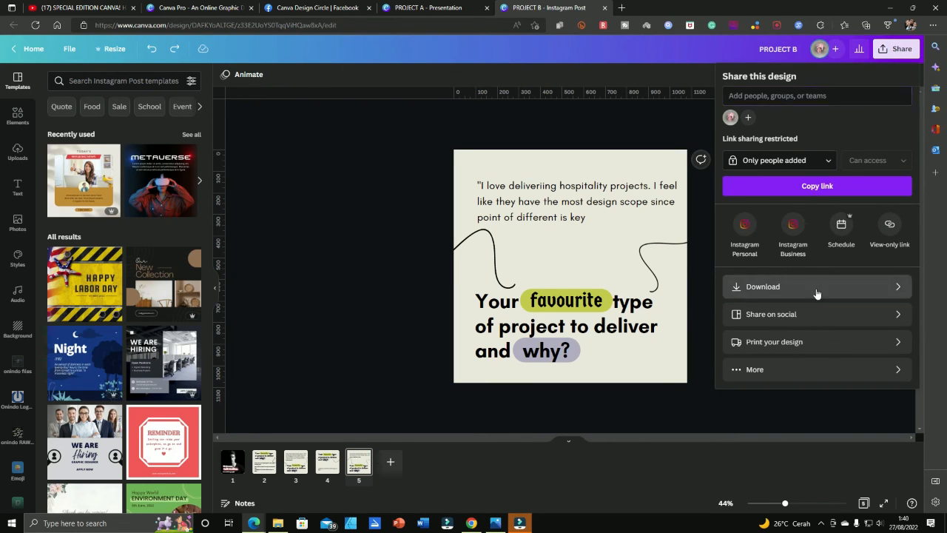
click(810, 288)
click(899, 236)
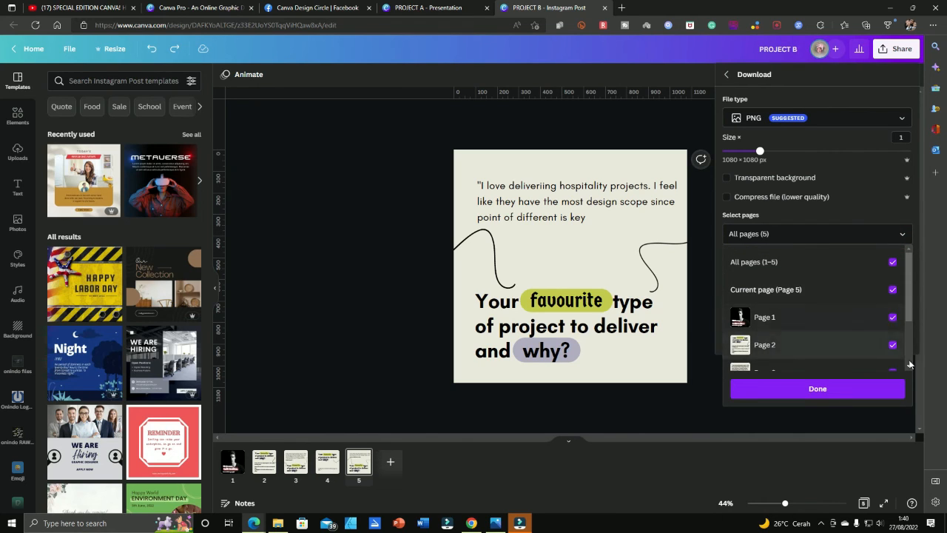
click(351, 301)
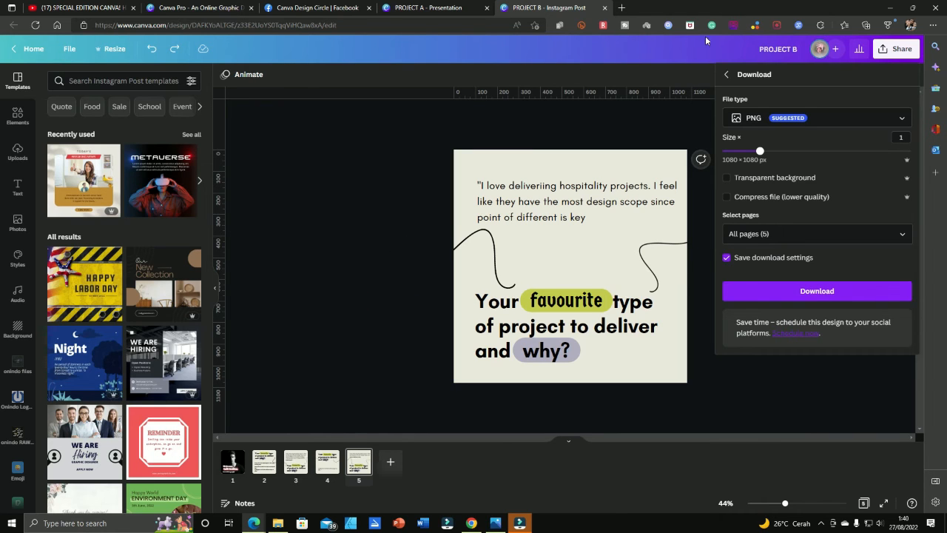
Switch to INSSIST in Chrome, show the full layout of the published carousel post, and page forward through its slides
click(475, 524)
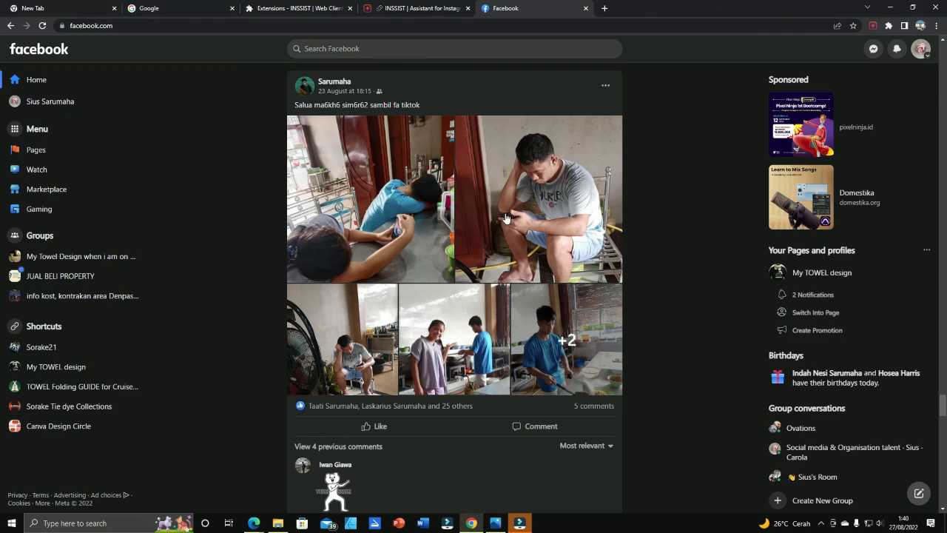
click(425, 9)
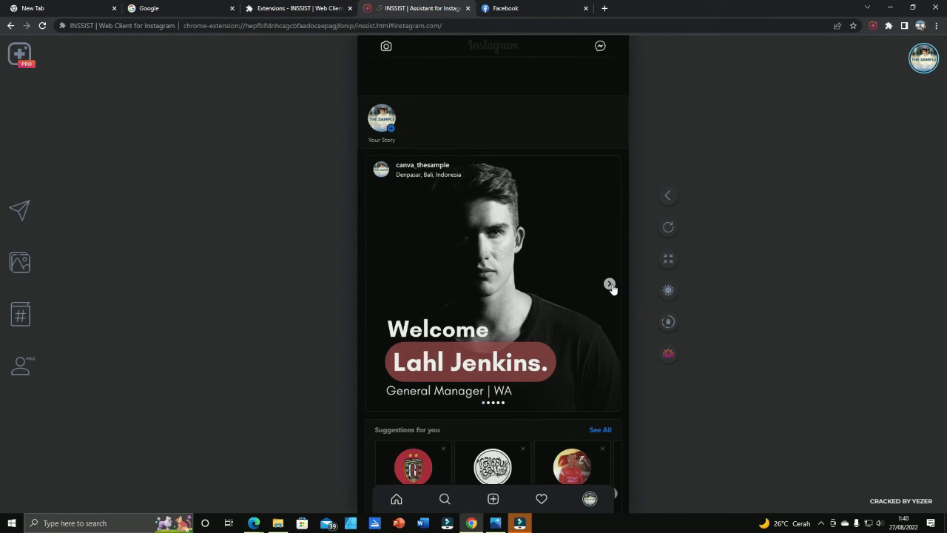
click(670, 357)
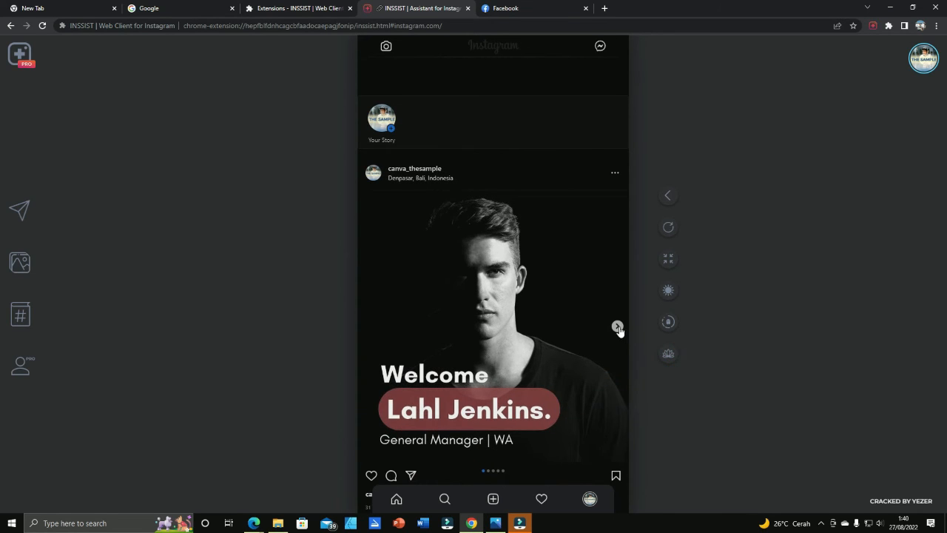
click(617, 327)
click(617, 327)
click(618, 327)
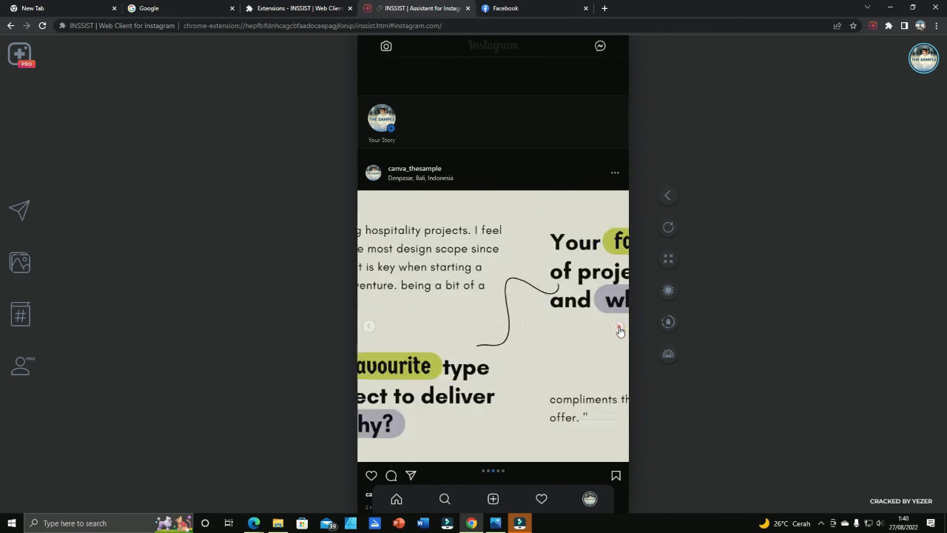
click(532, 335)
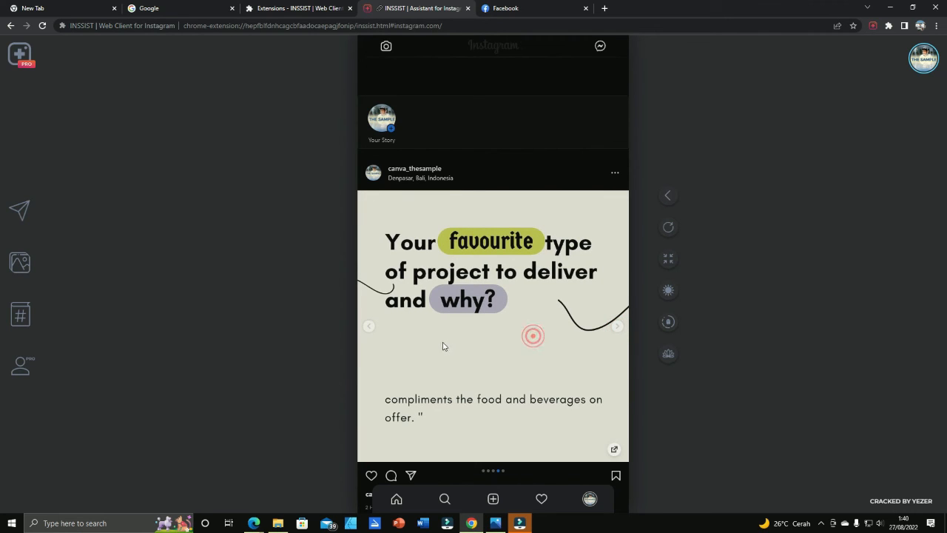
click(619, 328)
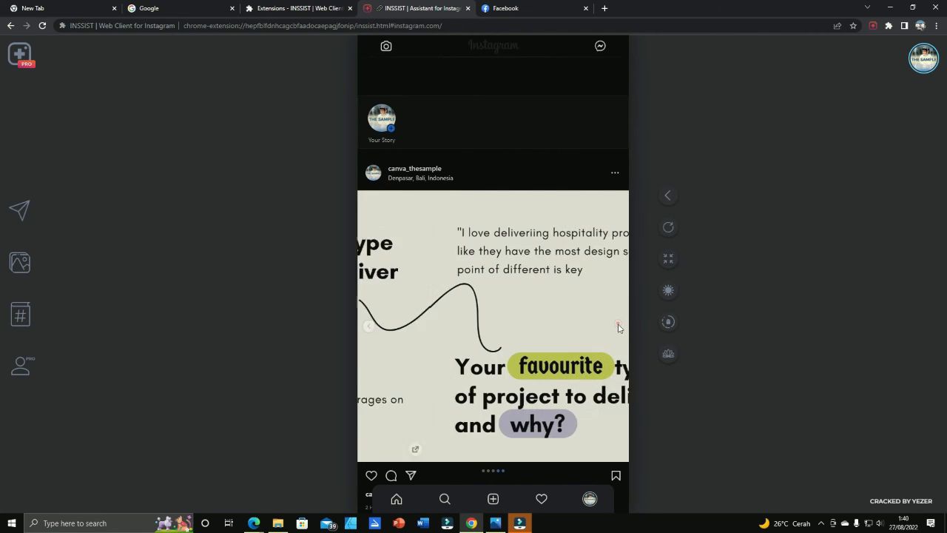
Page back to the carousel's first slide and forward to the third, examining how the curved lines join across slides
click(367, 330)
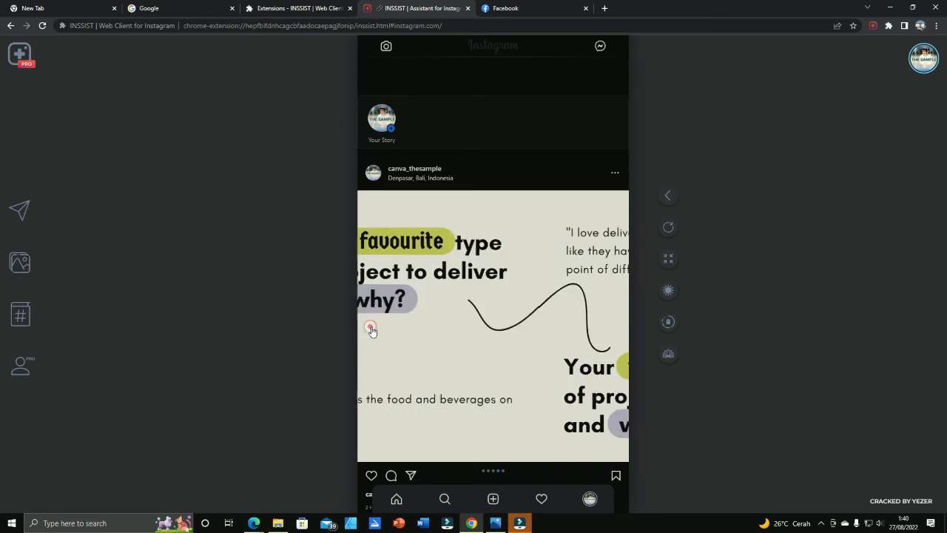
click(369, 330)
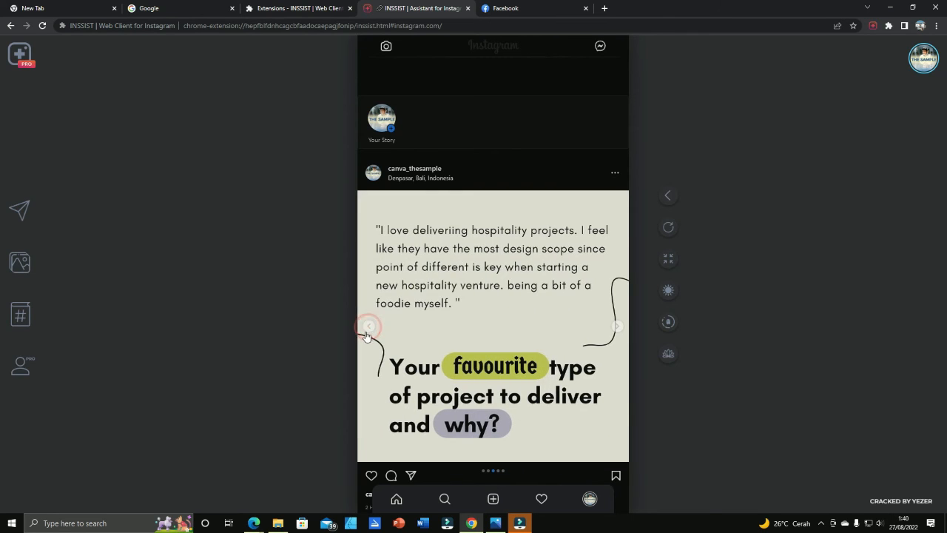
click(368, 330)
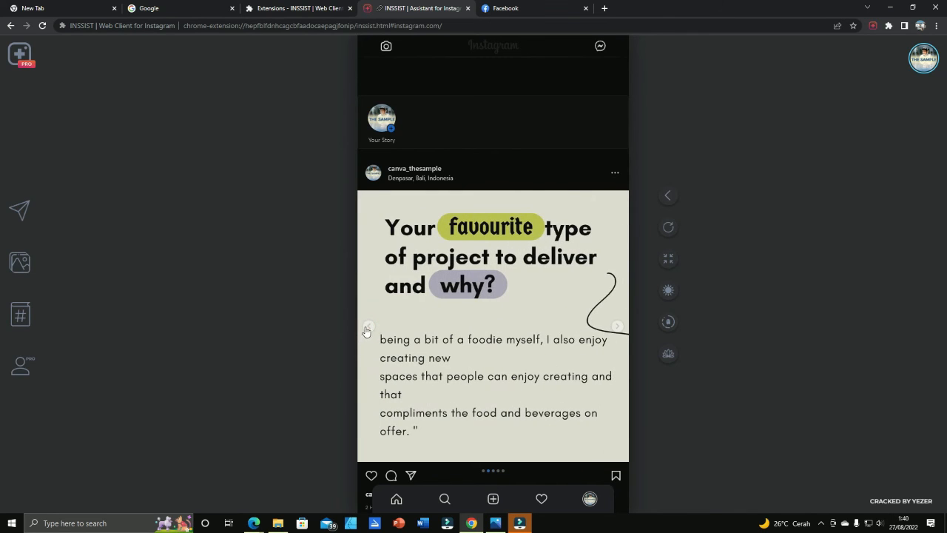
click(369, 327)
click(617, 329)
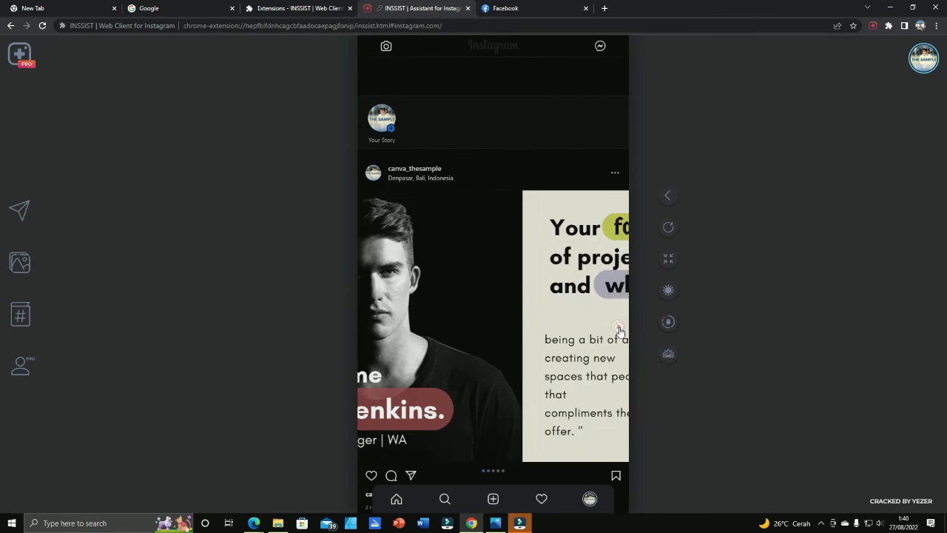
click(618, 330)
click(620, 328)
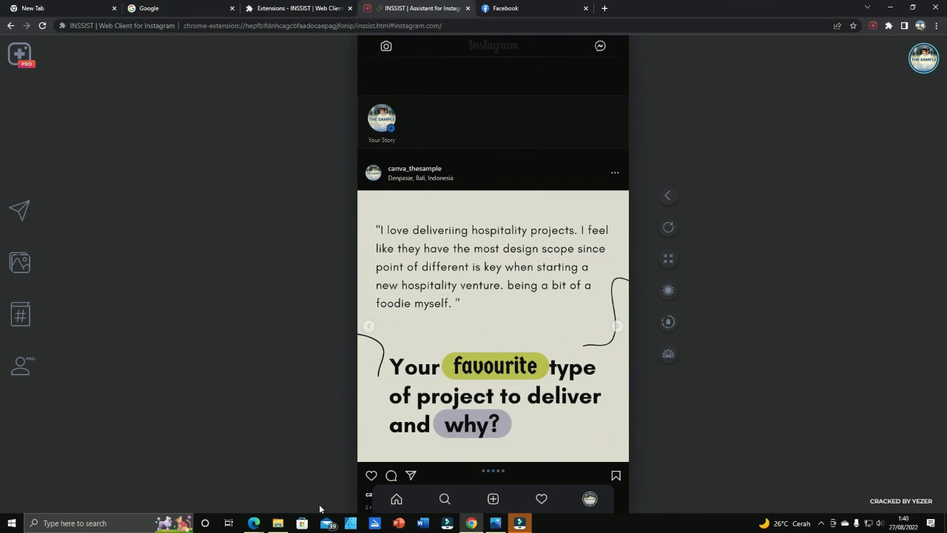
Return to the Canva window in Edge and open PROJECT A's strip
click(255, 524)
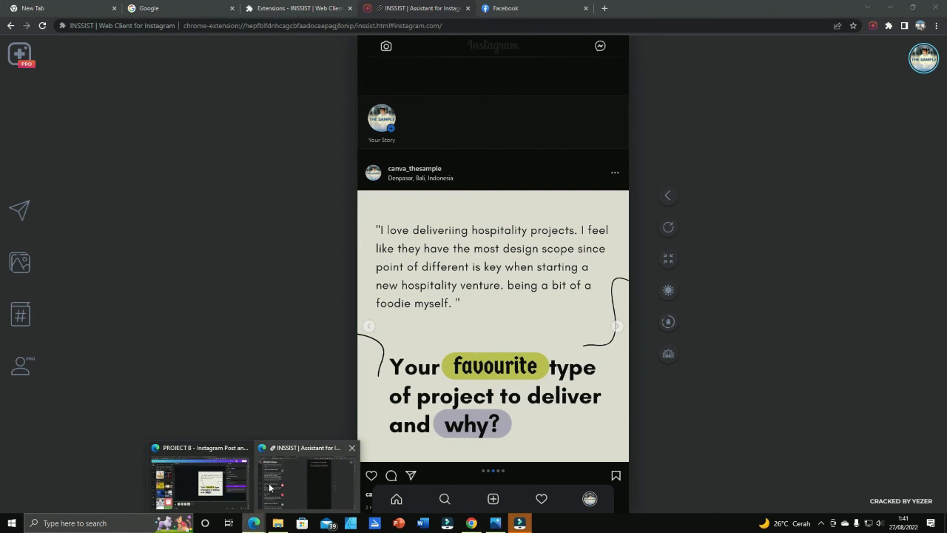
click(214, 481)
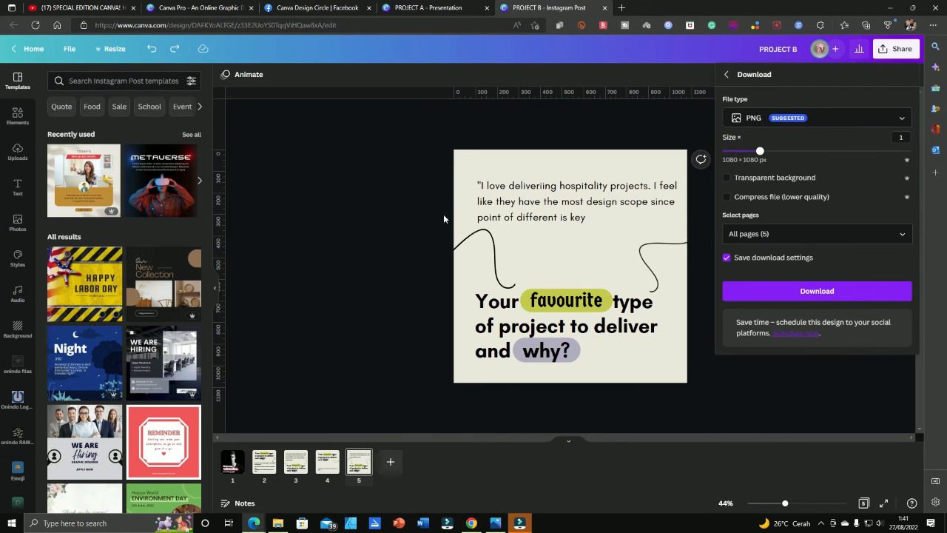
click(423, 9)
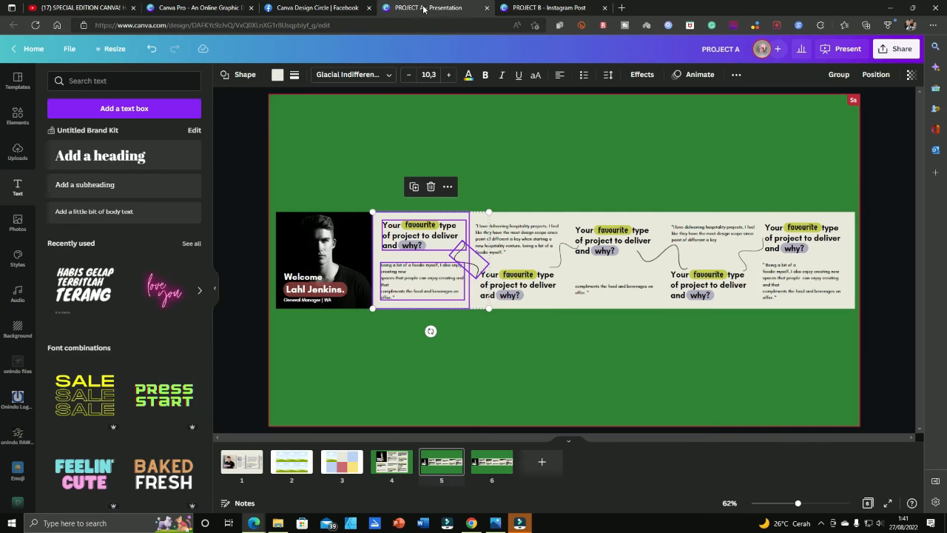
Switch to the Canva Design Circle group on Facebook and examine the sample images in the post asking about seamless social posts
click(307, 9)
scroll(407, 332, down, 2)
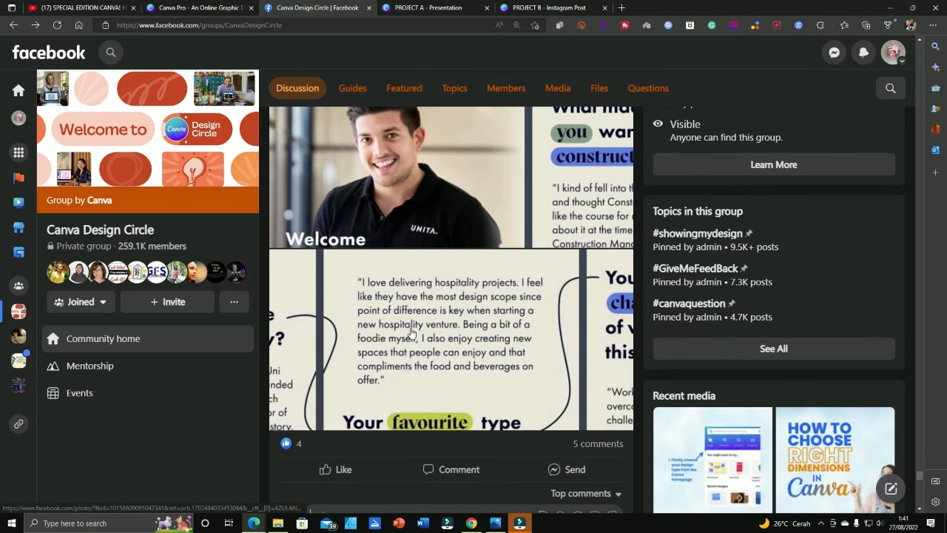
scroll(411, 333, up, 1)
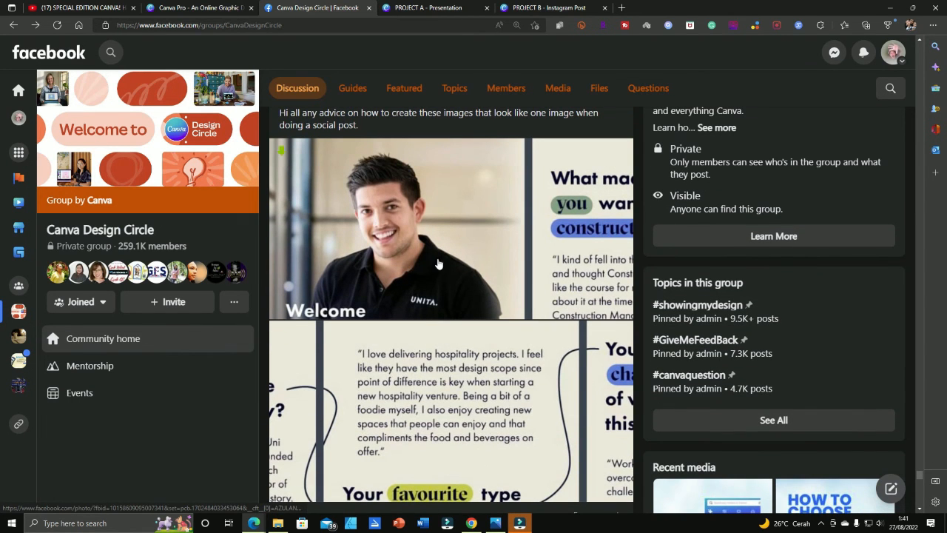
scroll(462, 270, up, 1)
scroll(462, 271, up, 1)
scroll(462, 268, down, 3)
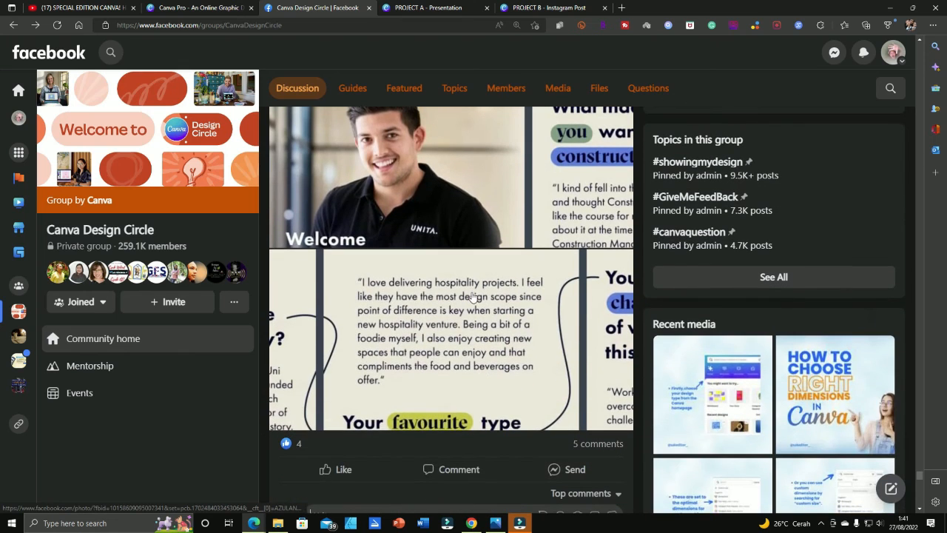
scroll(473, 297, down, 1)
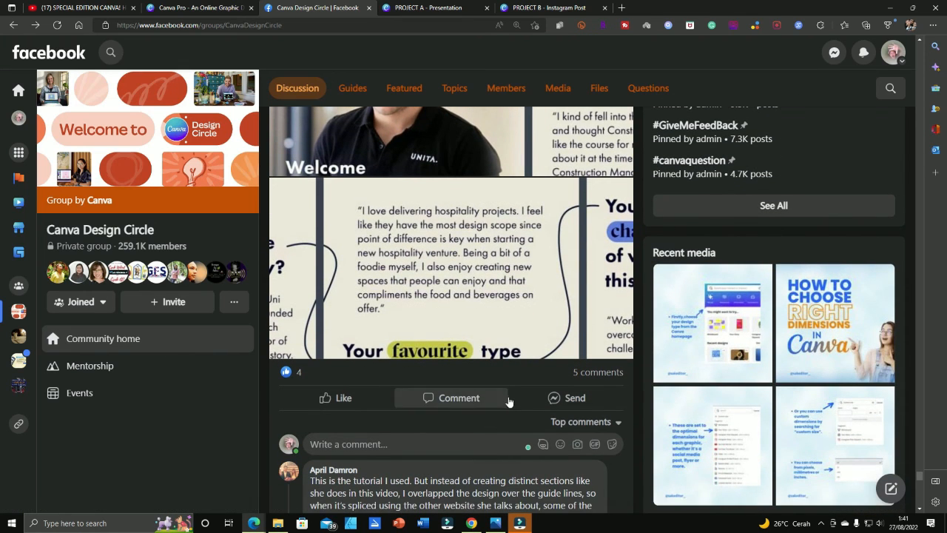
Read the comments below the post and look back at how its sample images connect
click(463, 397)
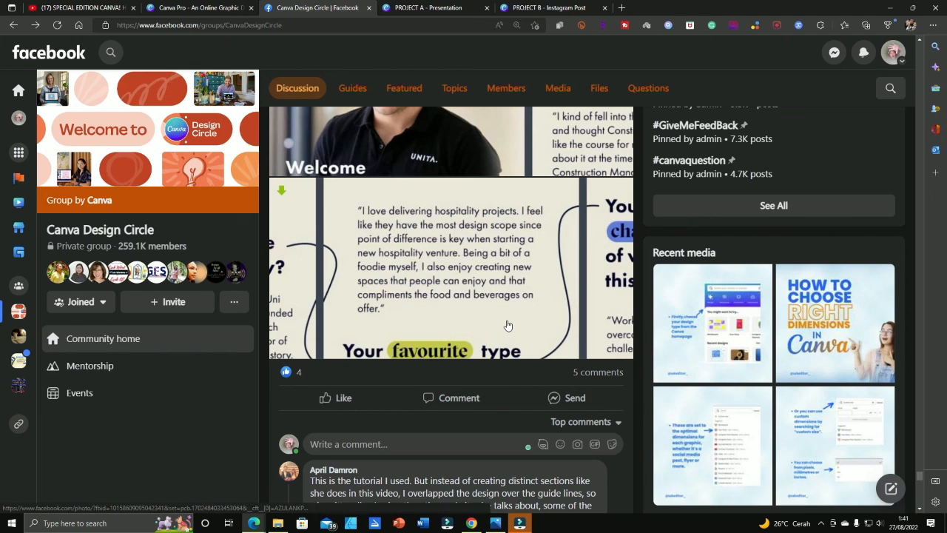
scroll(508, 325, down, 3)
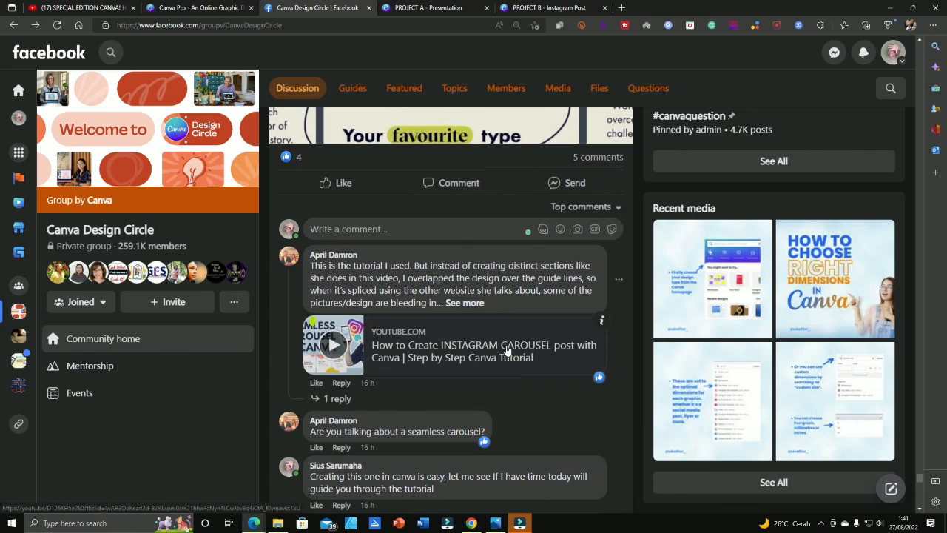
scroll(493, 261, up, 2)
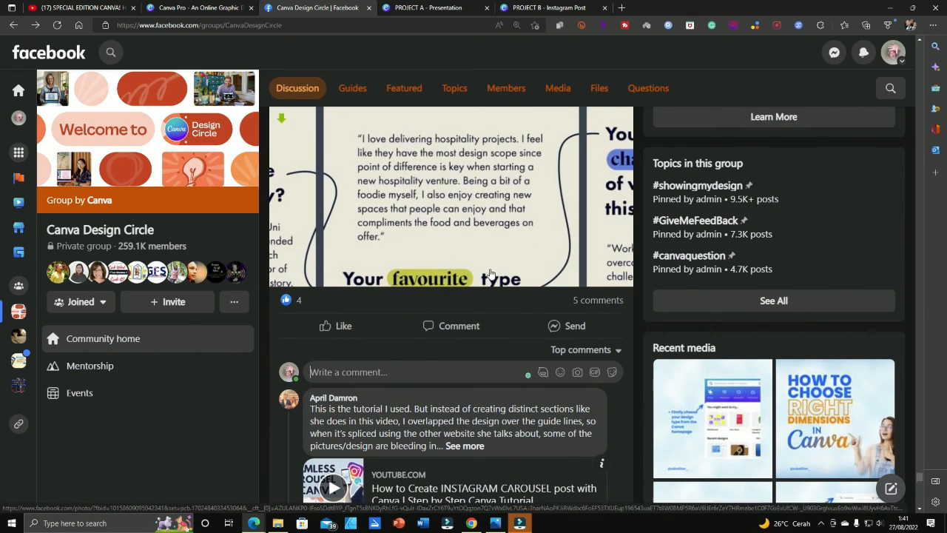
scroll(491, 275, down, 3)
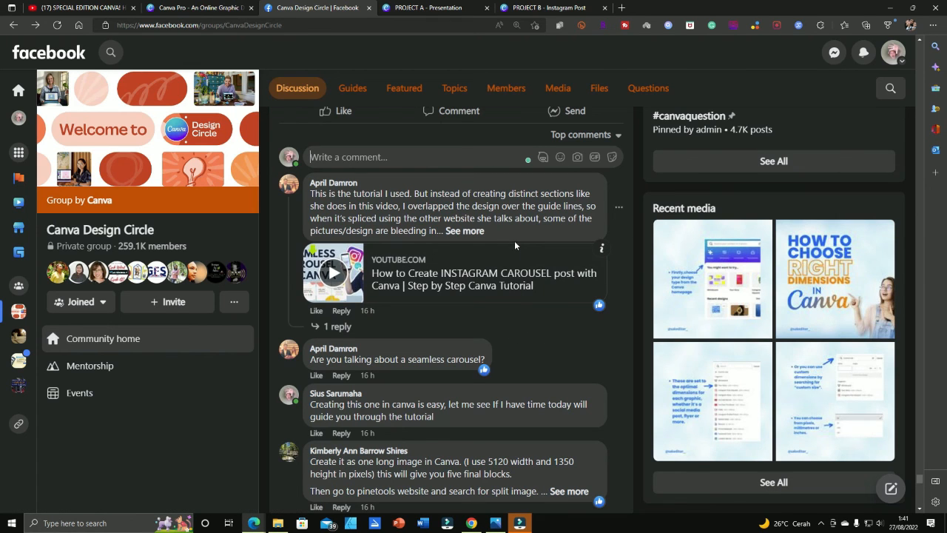
scroll(514, 240, up, 1)
scroll(516, 241, up, 3)
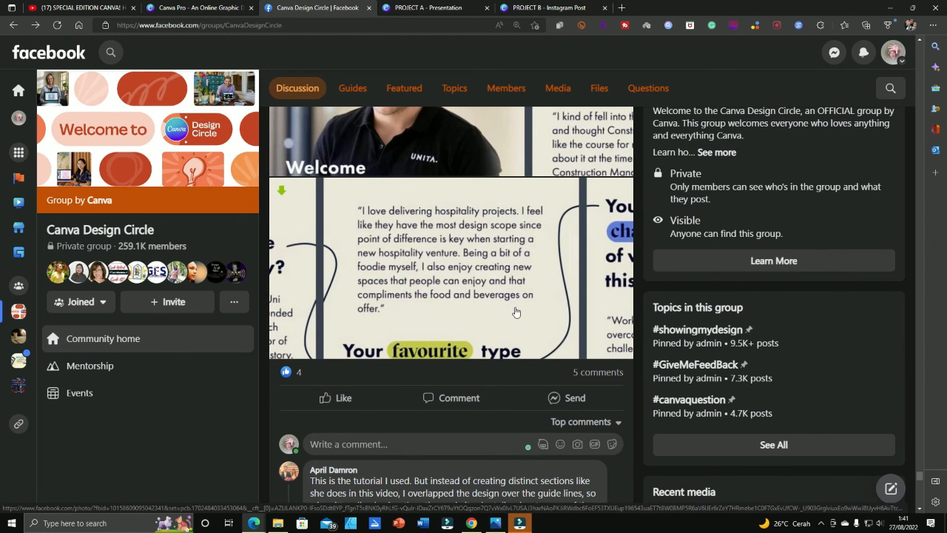
scroll(510, 315, up, 3)
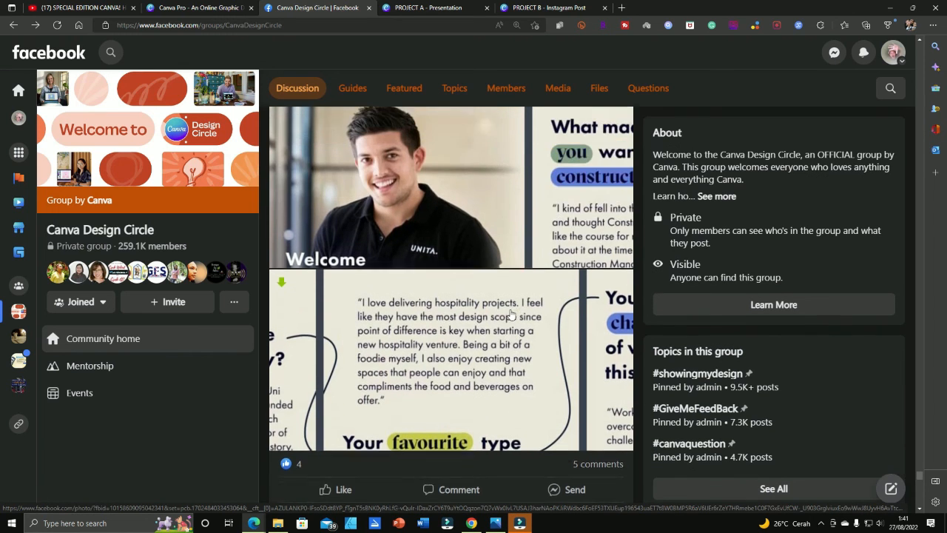
scroll(510, 315, down, 4)
scroll(510, 315, down, 2)
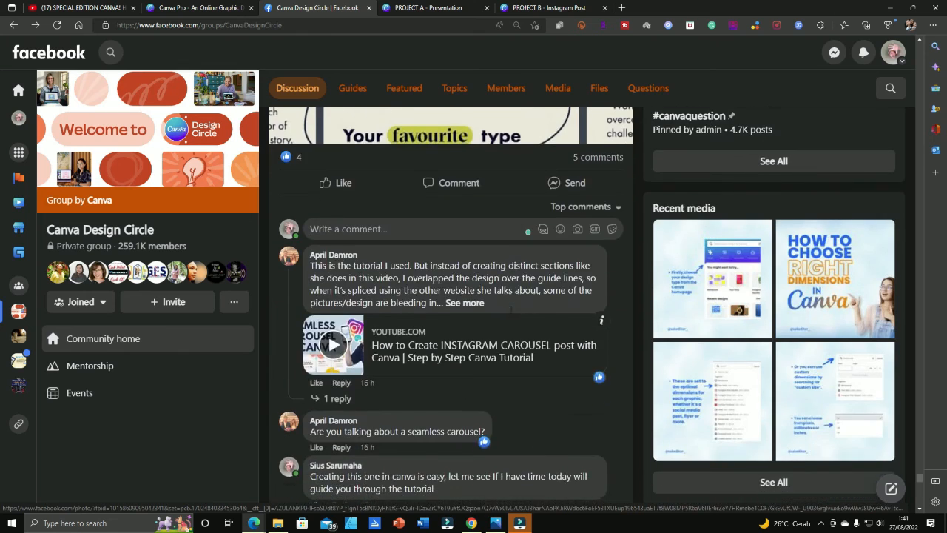
scroll(510, 315, up, 4)
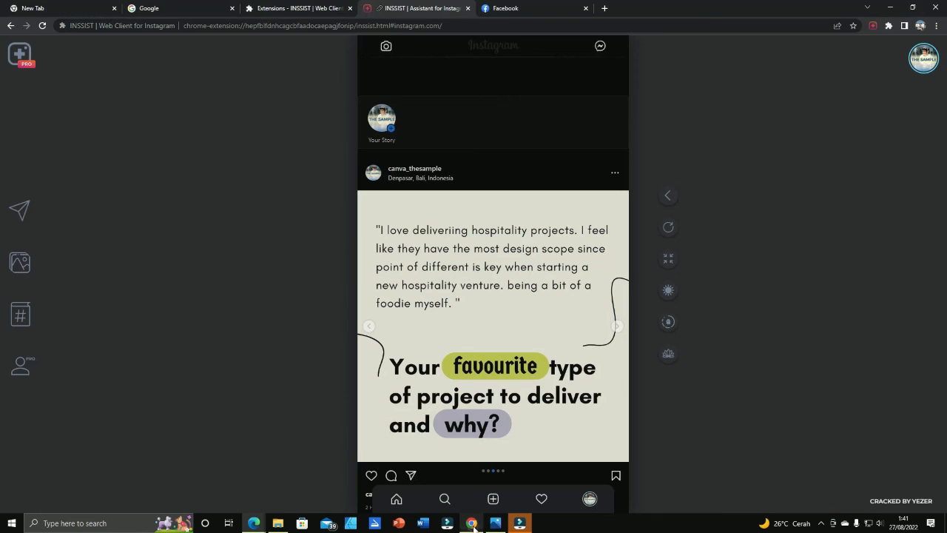
Switch to INSSIST in Chrome, show the published carousel post, and page forward from the third slide to the last
click(472, 523)
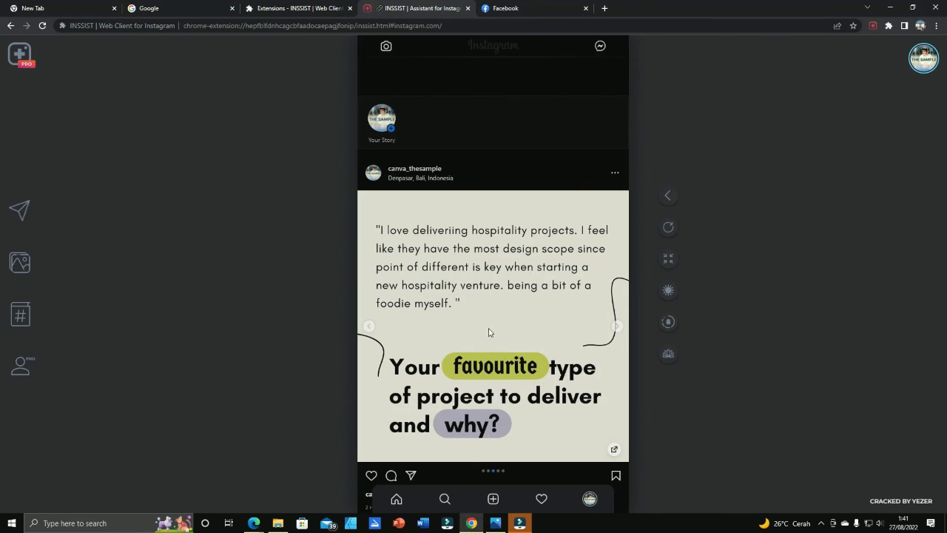
scroll(497, 321, down, 1)
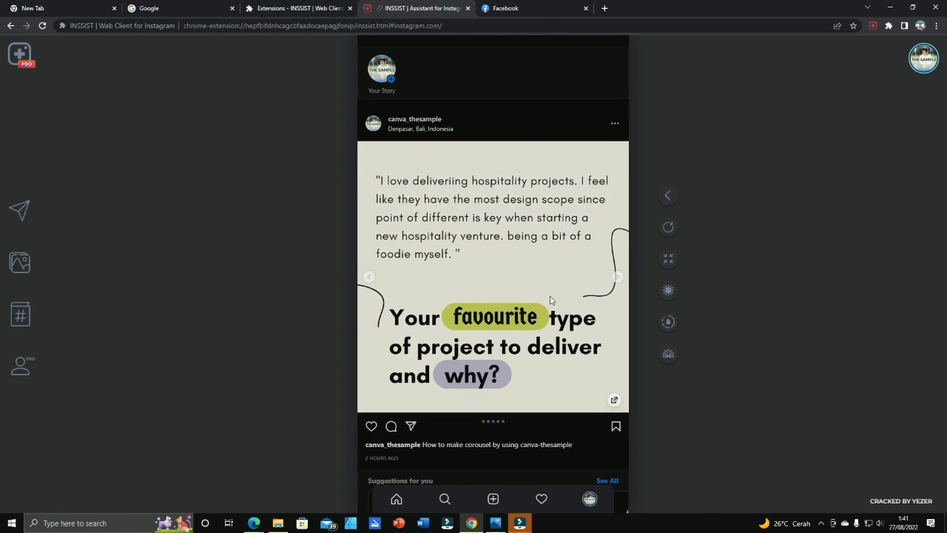
click(619, 279)
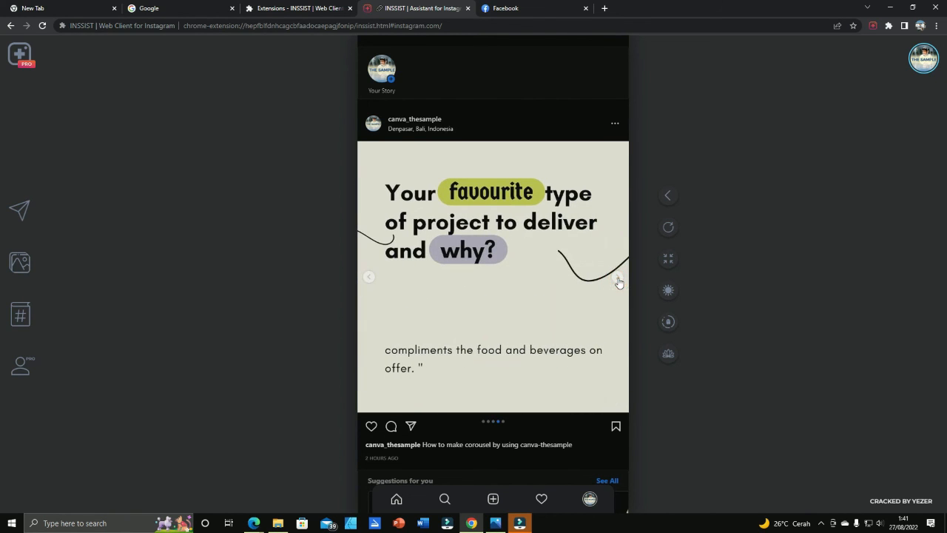
click(619, 280)
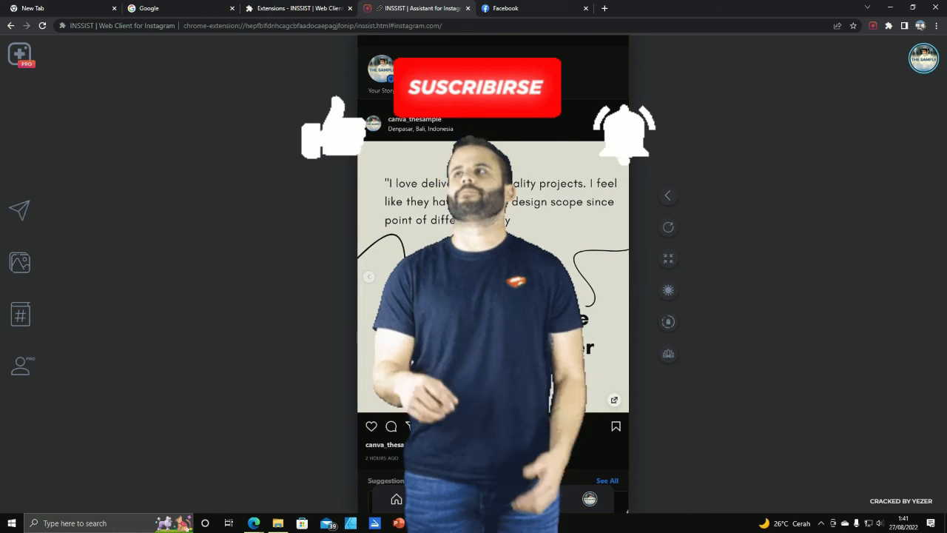
Page back through the published carousel from the last slide to the first, checking the line joins between slides
click(369, 280)
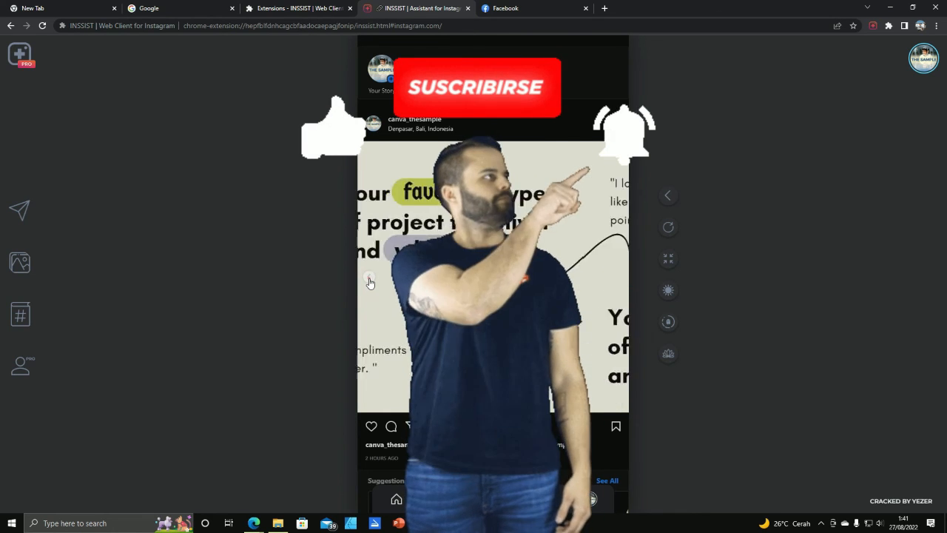
click(369, 280)
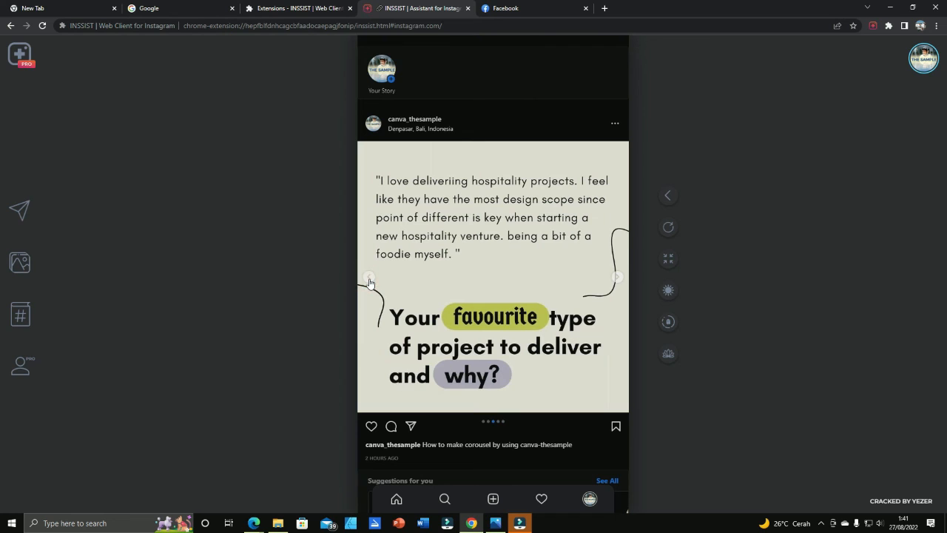
click(369, 280)
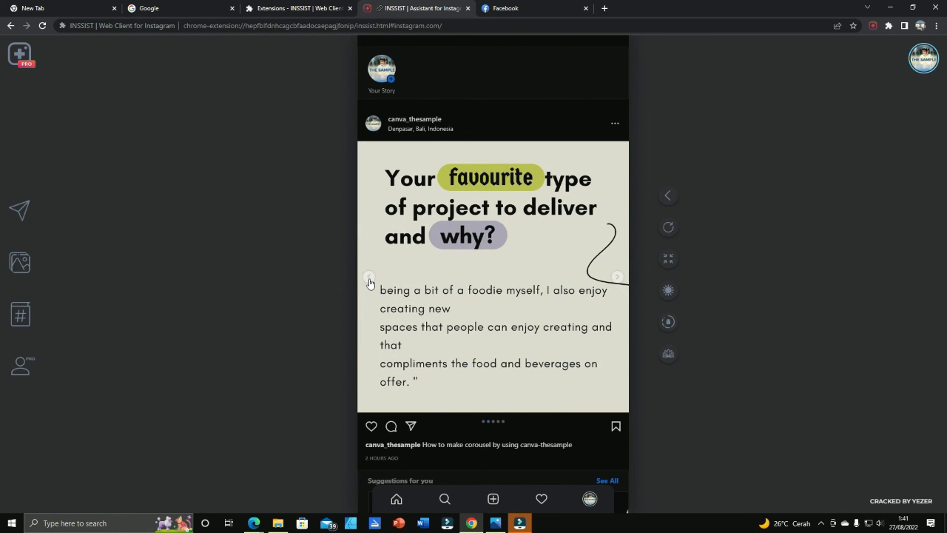
click(369, 280)
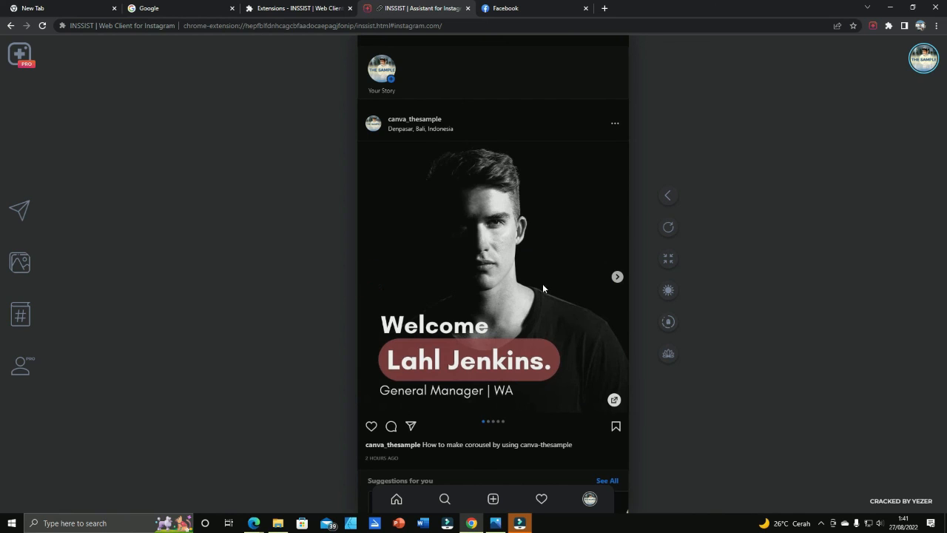